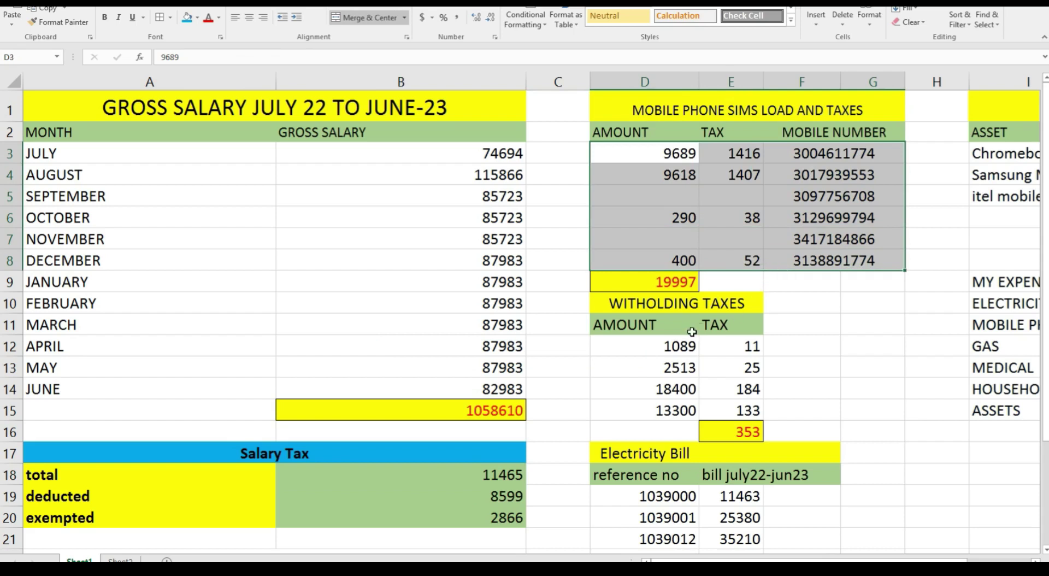
Step: Review the amounts and taxes in the WITHOLDING TAXES table and the yearly bills in the Electricity Bill table
{"action": "left_click_drag", "start_coordinate": [668, 348], "coordinate": [734, 402]}
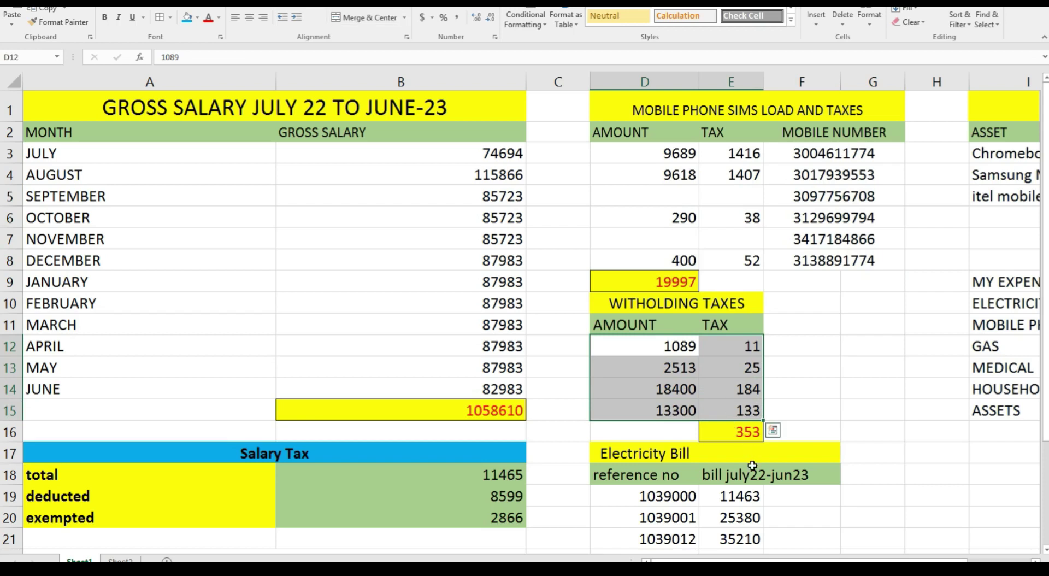
{"action": "left_click", "coordinate": [645, 496]}
{"action": "scroll", "coordinate": [665, 489], "scroll_direction": "down", "scroll_amount": 1}
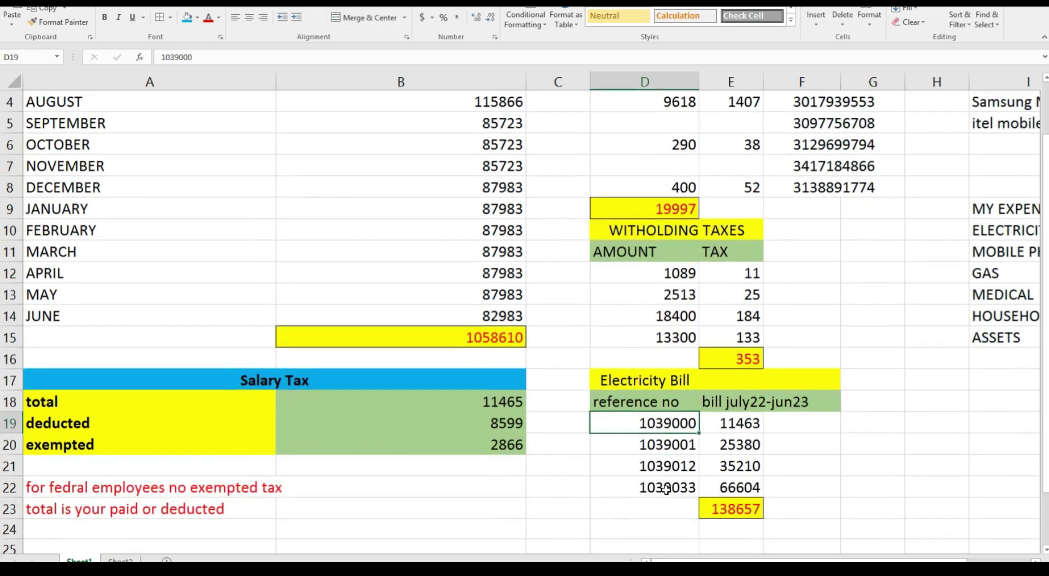
{"action": "mouse_move", "coordinate": [660, 423]}
{"action": "left_mouse_down"}
{"action": "mouse_move", "coordinate": [664, 444]}
{"action": "mouse_move", "coordinate": [729, 484]}
{"action": "left_mouse_up"}
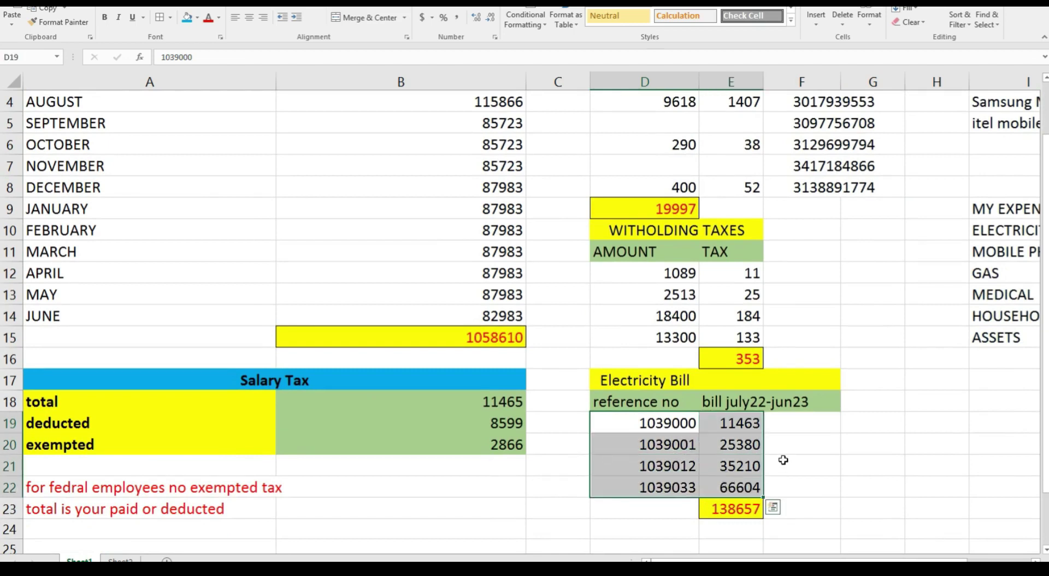
Step: Compare the monthly bill and payment history on the MEPCO electricity bill in the browser with the yearly amount in worksheet cell E21
{"action": "left_click", "coordinate": [242, 570]}
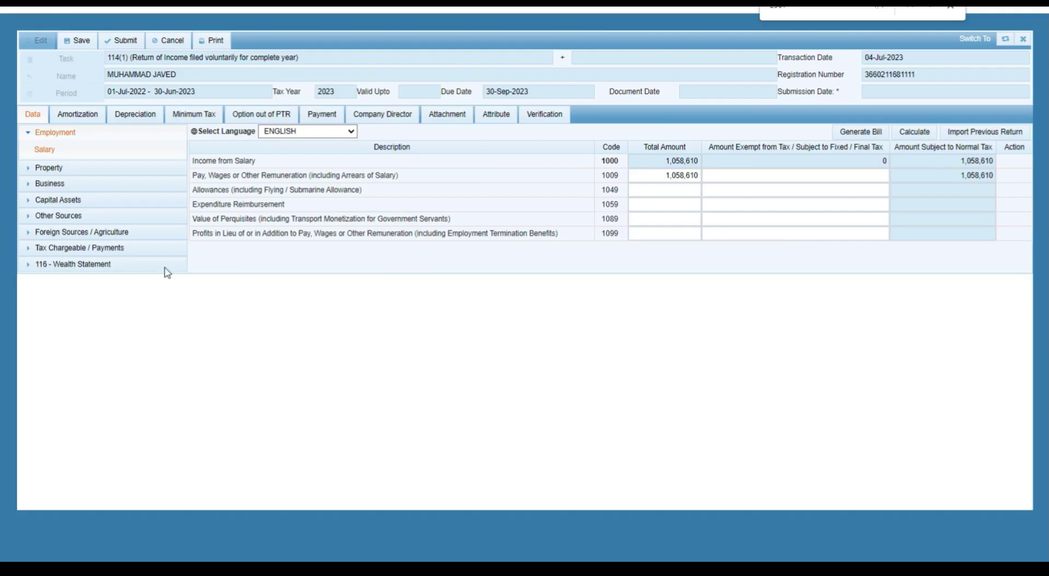
{"action": "left_click", "coordinate": [109, 2]}
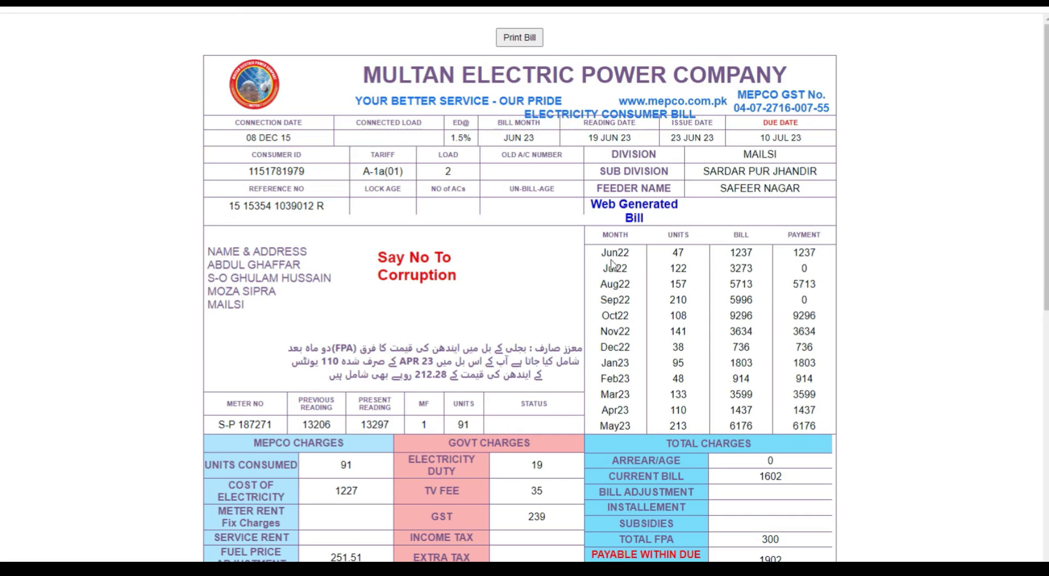
{"action": "left_click_drag", "start_coordinate": [608, 252], "coordinate": [828, 432]}
{"action": "left_click", "coordinate": [911, 340]}
{"action": "left_click_drag", "start_coordinate": [666, 295], "coordinate": [827, 427]}
{"action": "left_click", "coordinate": [910, 346]}
{"action": "left_click", "coordinate": [326, 570]}
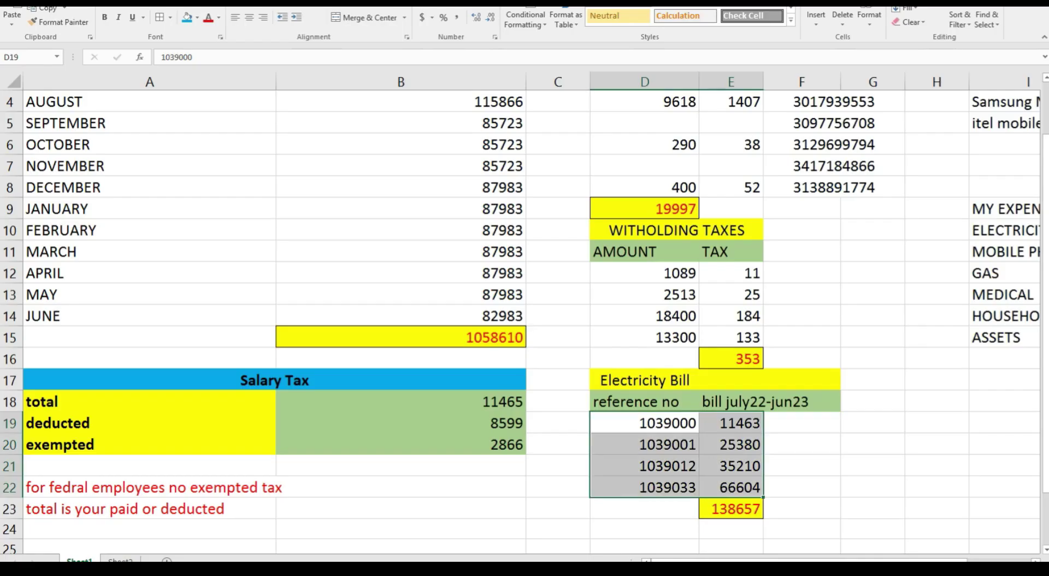
{"action": "left_click", "coordinate": [733, 459]}
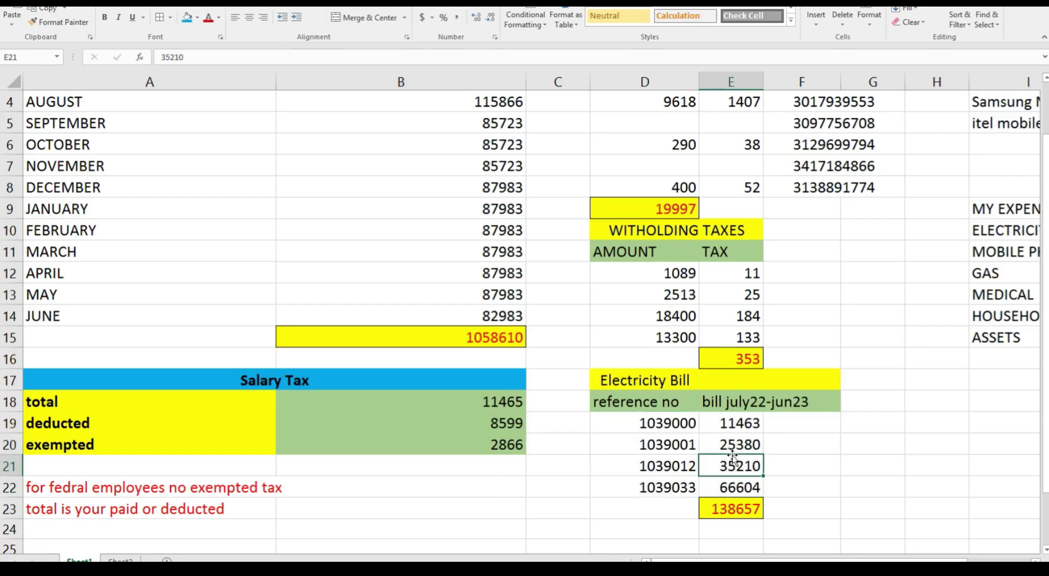
Step: Review the Chromebook, Samsung Mobile and itel mobile entries with their amounts in the ASSETS table
{"action": "scroll", "coordinate": [815, 440], "scroll_direction": "right", "scroll_amount": 3}
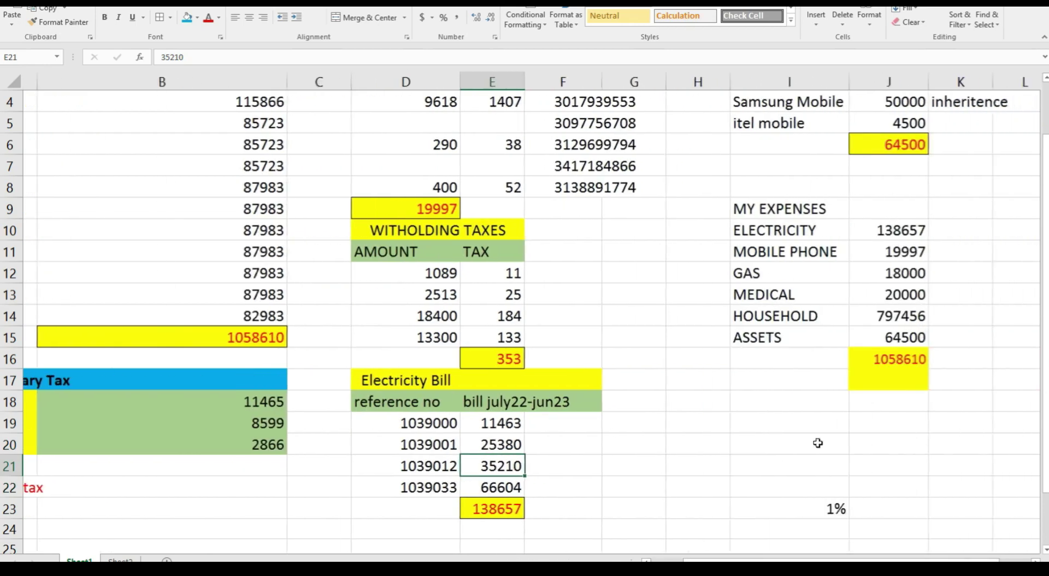
{"action": "scroll", "coordinate": [800, 358], "scroll_direction": "up", "scroll_amount": 1}
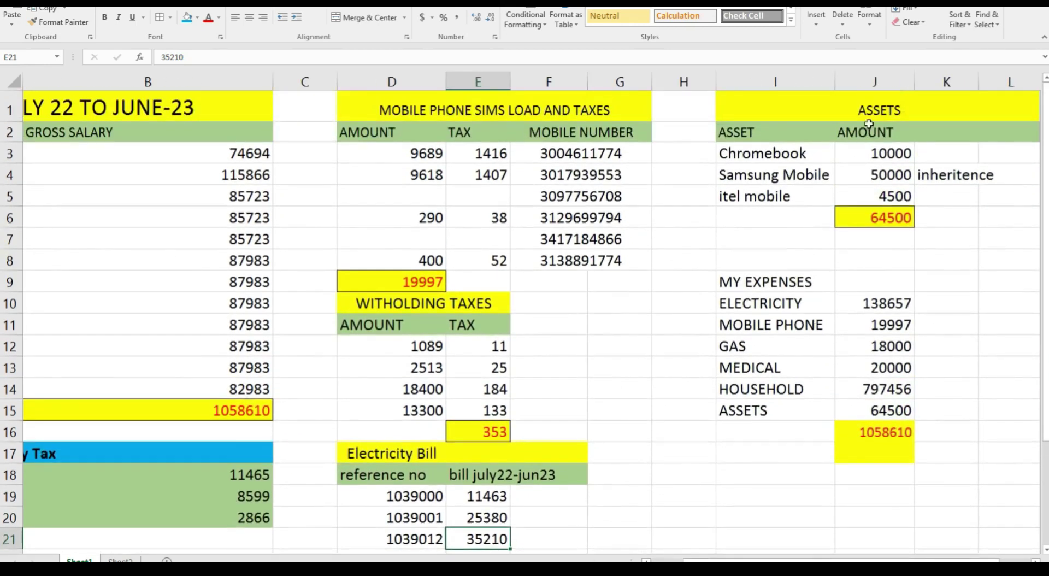
{"action": "left_click_drag", "start_coordinate": [764, 145], "coordinate": [931, 194]}
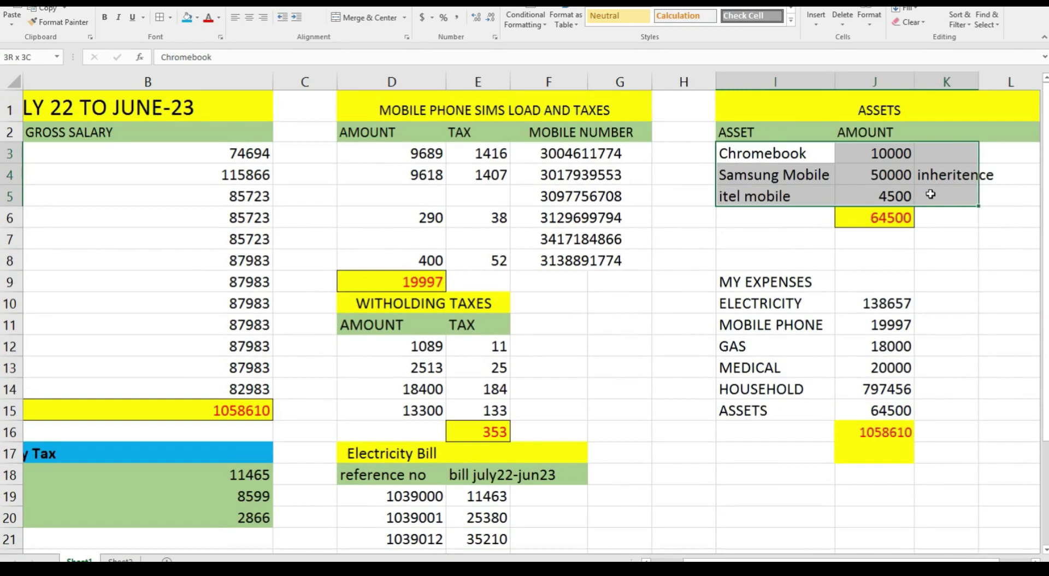
{"action": "left_click", "coordinate": [872, 194]}
{"action": "left_click_drag", "start_coordinate": [787, 174], "coordinate": [932, 175]}
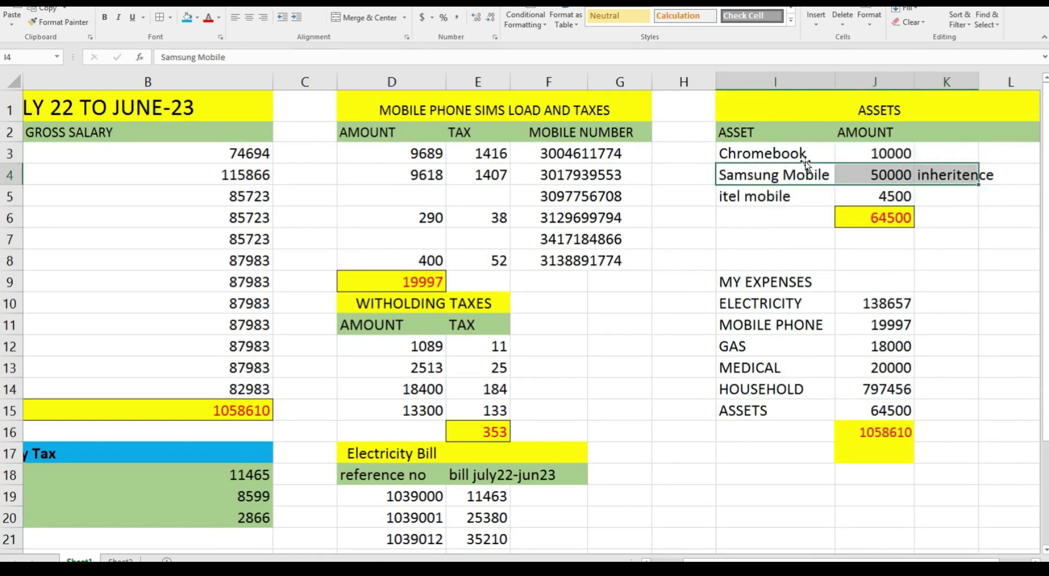
{"action": "left_click", "coordinate": [813, 196]}
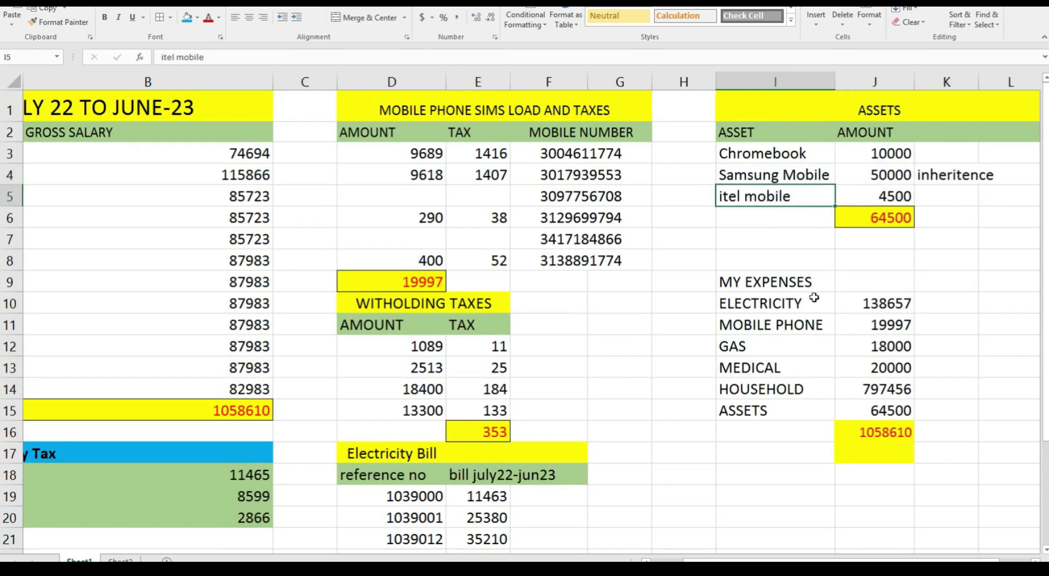
Step: Review the MY EXPENSES list from electricity to assets, including its total, in range I10:J16
{"action": "left_click_drag", "start_coordinate": [796, 302], "coordinate": [870, 432]}
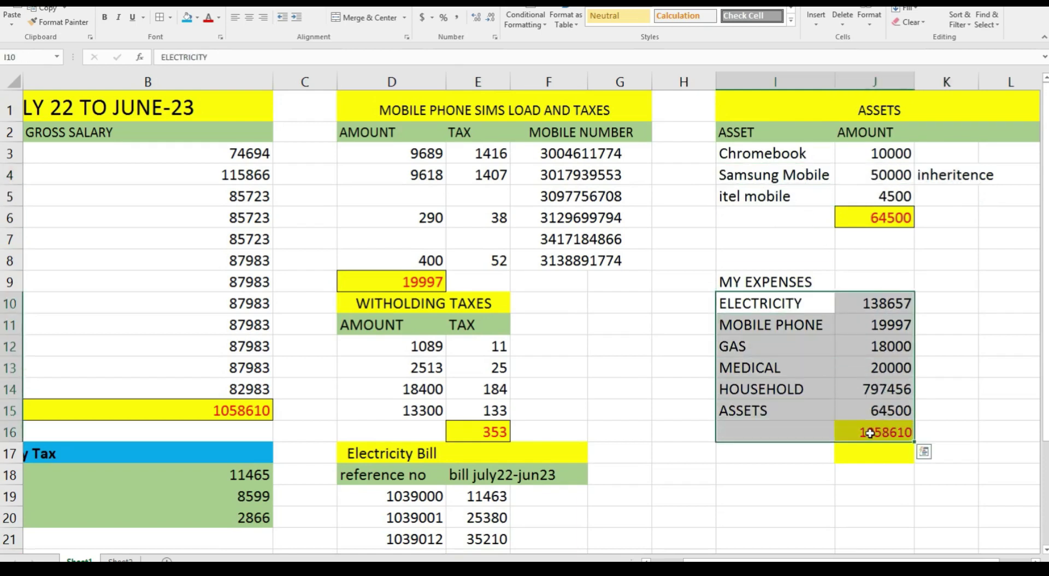
{"action": "left_click", "coordinate": [658, 476]}
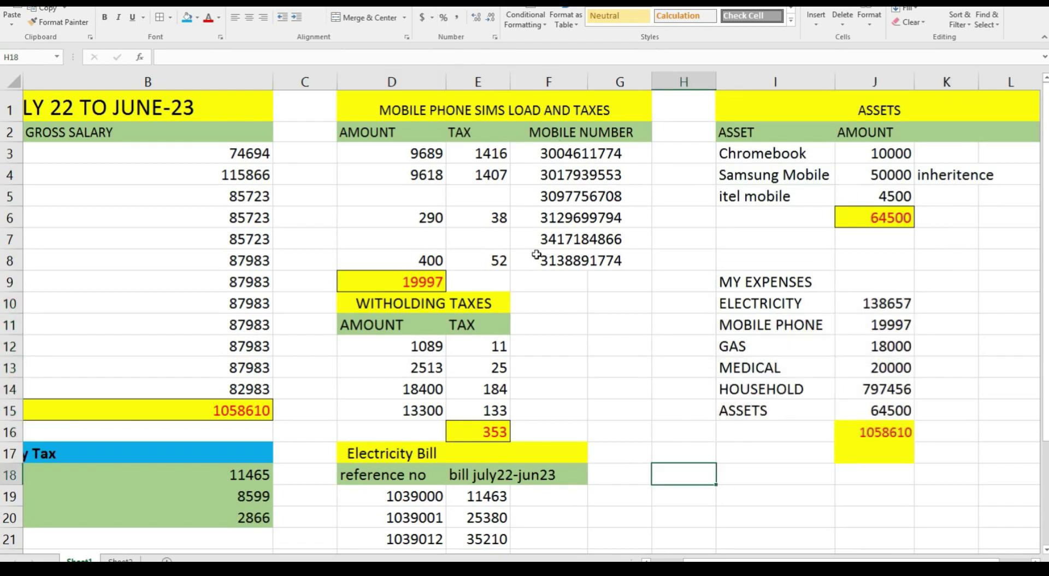
{"action": "scroll", "coordinate": [525, 311], "scroll_direction": "left", "scroll_amount": 2}
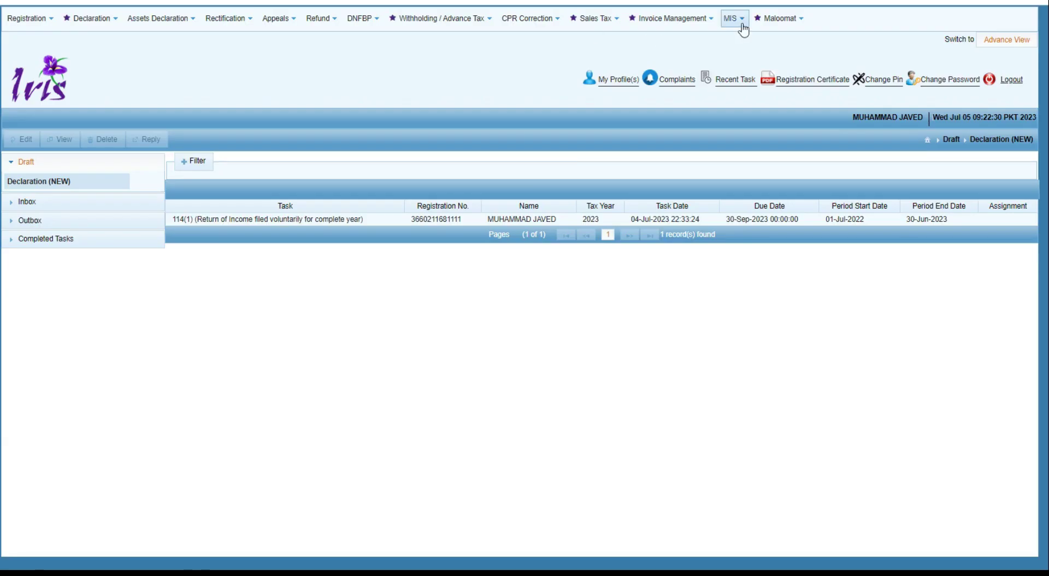
Step: Switch to the Iris tax portal and open Assets & Expenses from Third Party Sources in FBR Maloomat
{"action": "left_click", "coordinate": [743, 30]}
{"action": "left_click", "coordinate": [746, 61]}
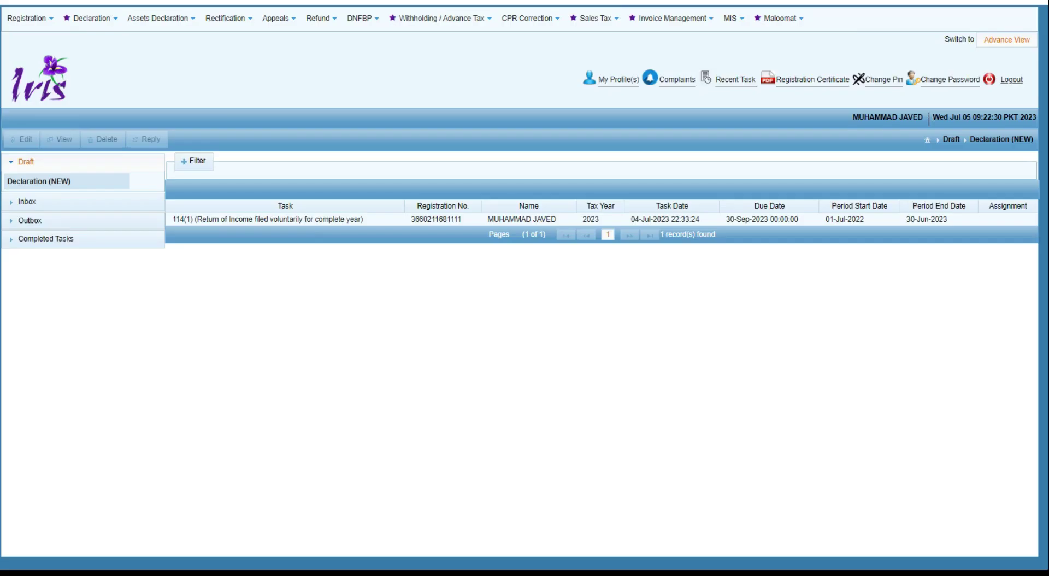
{"action": "left_click", "coordinate": [780, 18]}
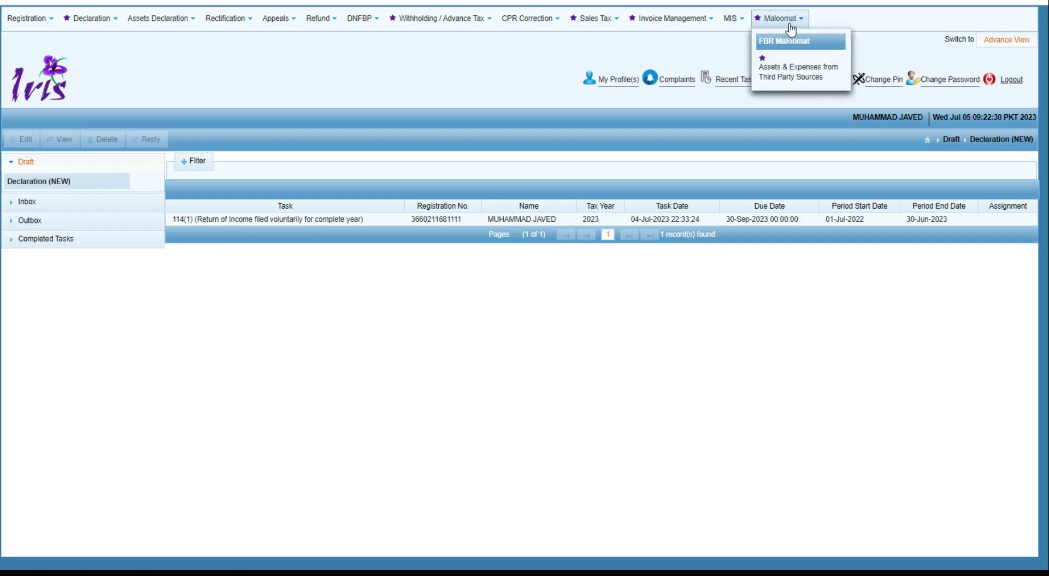
{"action": "left_click", "coordinate": [791, 76]}
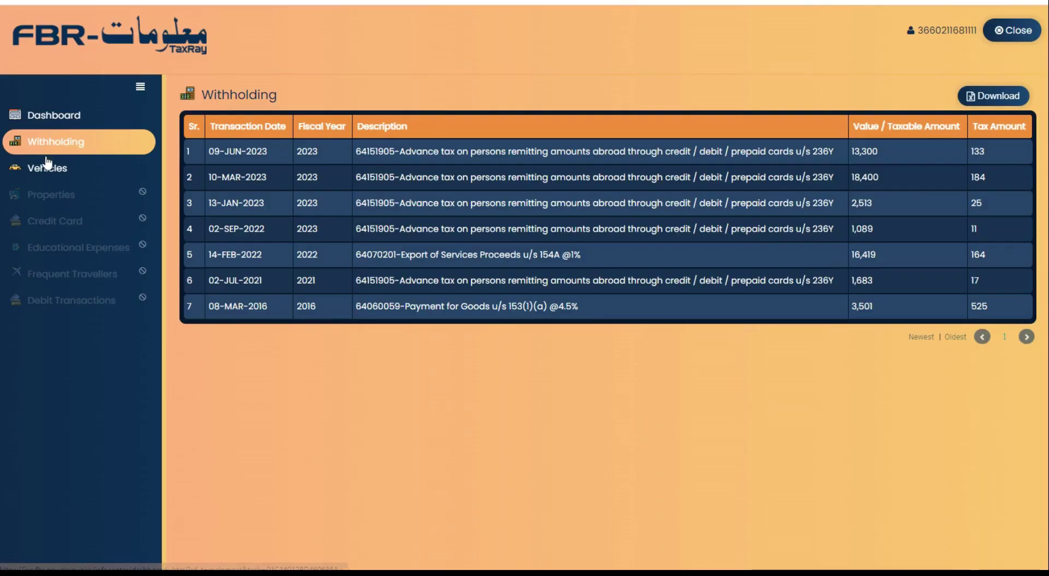
Step: Open the Withholding records from the Maloomat dashboard and examine the fiscal year 2023 transactions, taxable values and tax amounts
{"action": "left_click", "coordinate": [56, 114]}
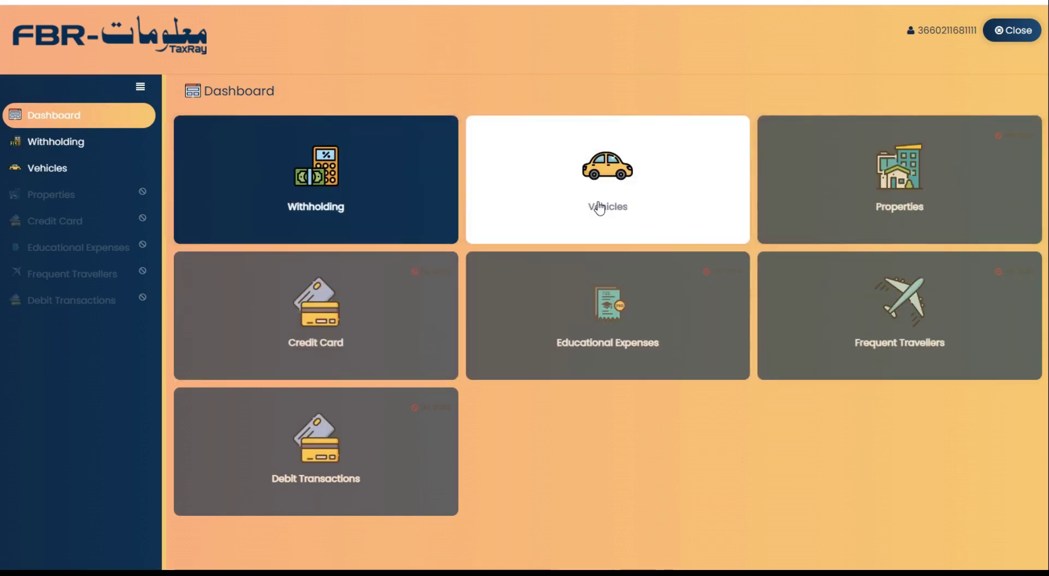
{"action": "left_click", "coordinate": [354, 184]}
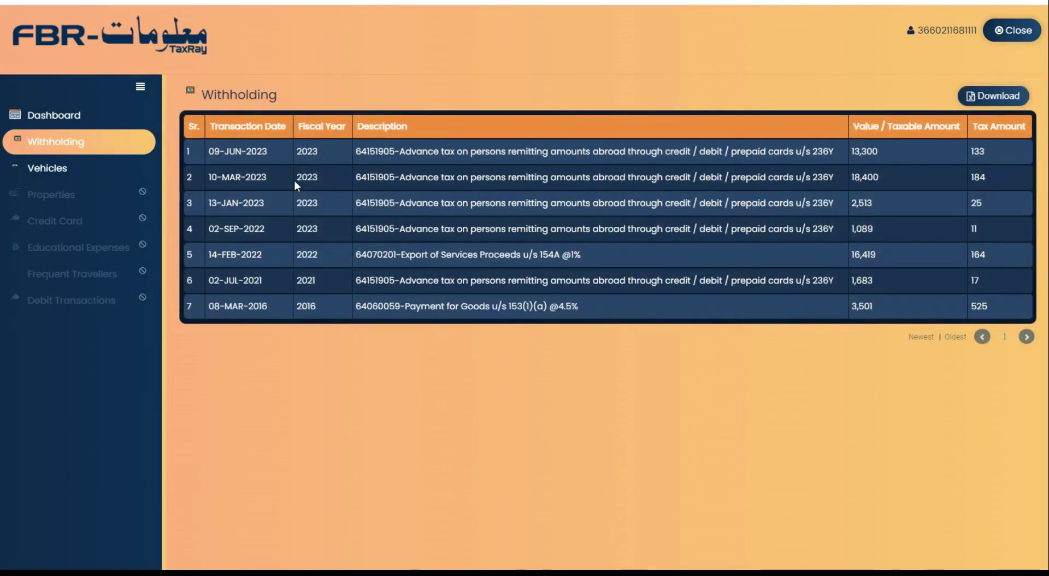
{"action": "left_click_drag", "start_coordinate": [306, 146], "coordinate": [309, 226]}
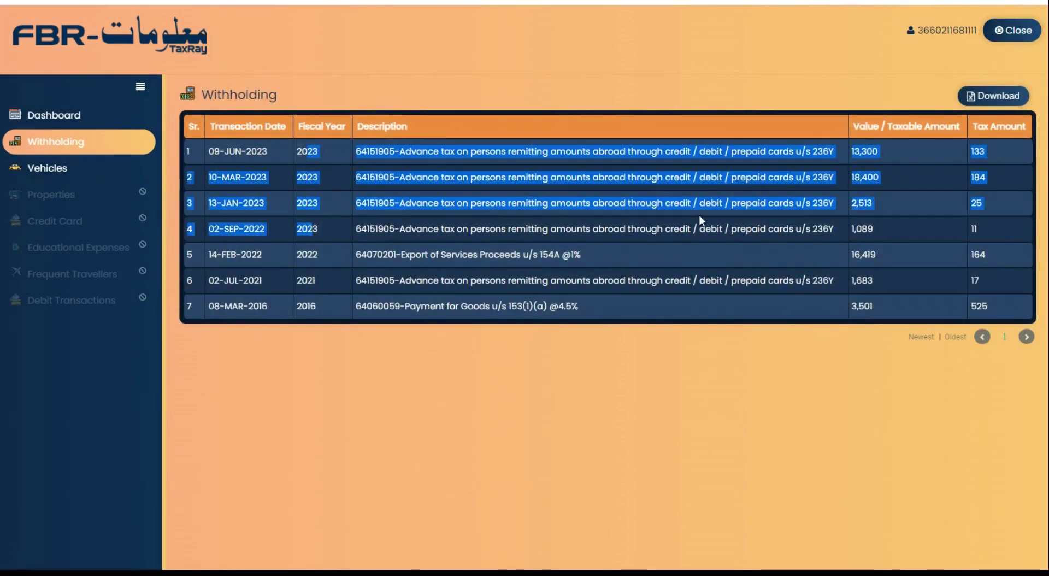
{"action": "left_click", "coordinate": [1033, 144]}
{"action": "left_click_drag", "start_coordinate": [927, 162], "coordinate": [873, 226]}
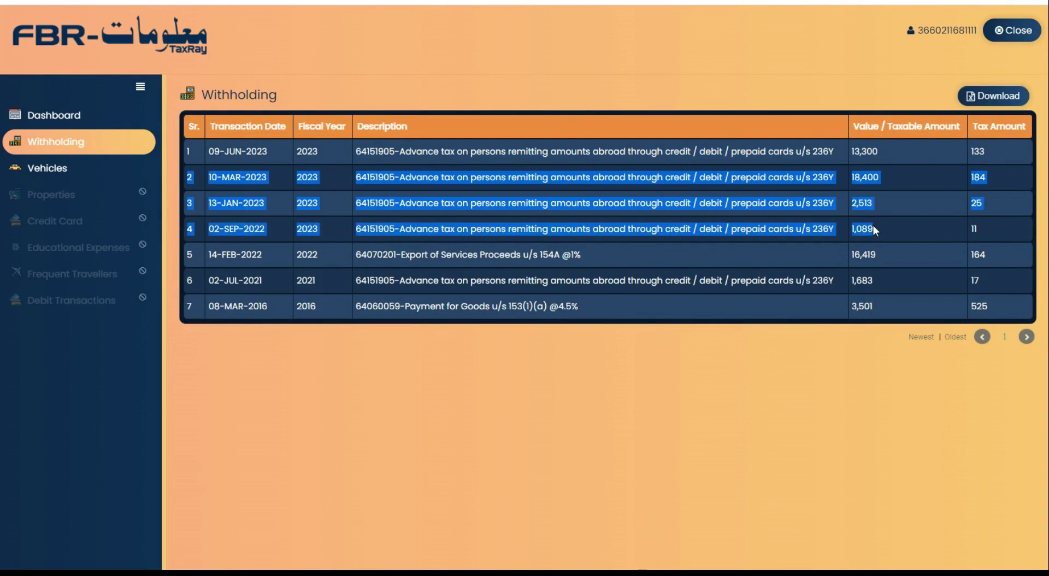
{"action": "left_click", "coordinate": [905, 226]}
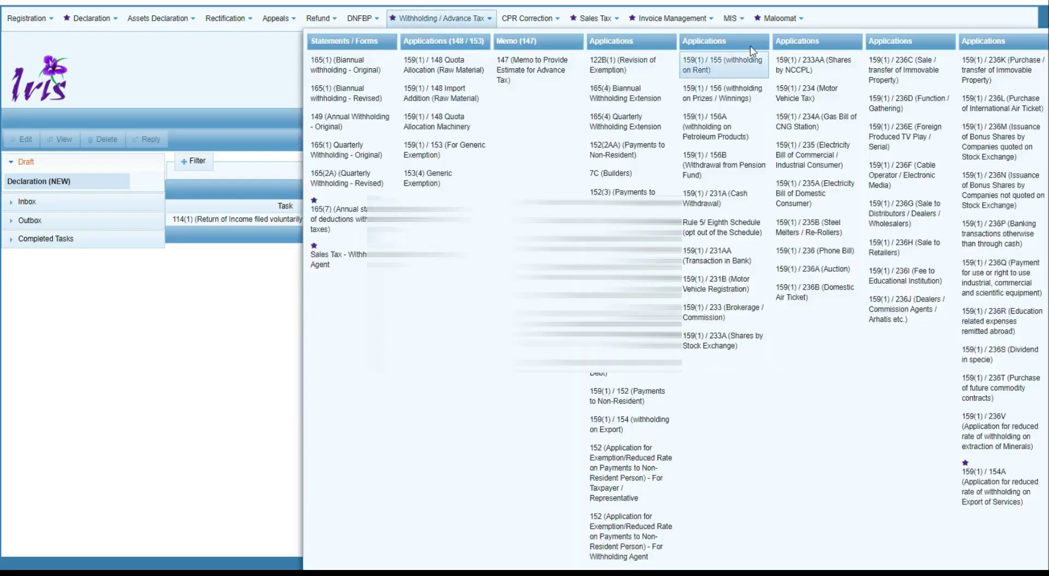
Step: Return to the Iris portal and open the Payment Details section of the MIS Information Center
{"action": "left_click", "coordinate": [735, 20]}
{"action": "left_click", "coordinate": [738, 21]}
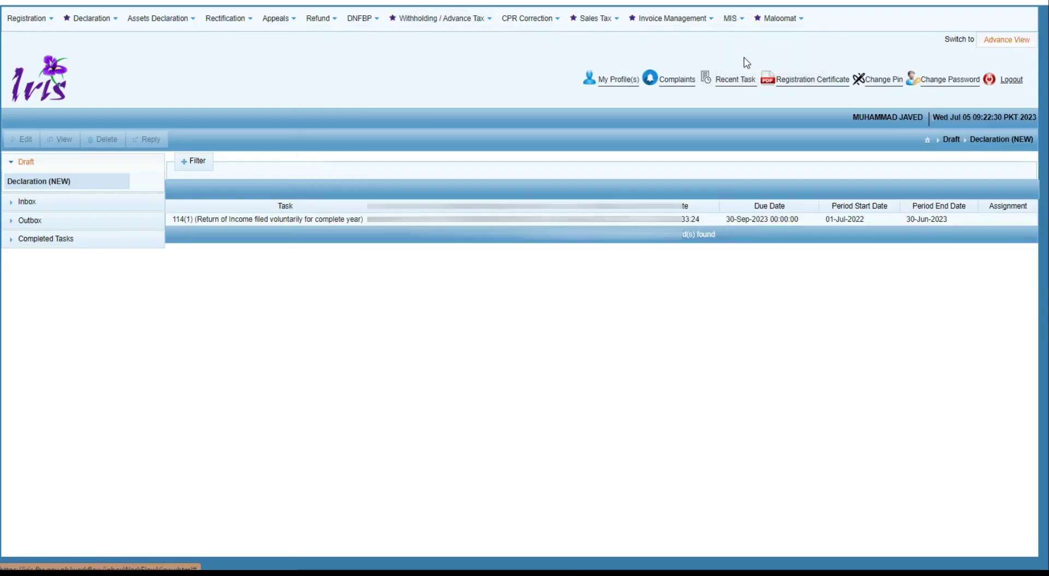
{"action": "left_click", "coordinate": [739, 22]}
{"action": "left_click", "coordinate": [744, 58]}
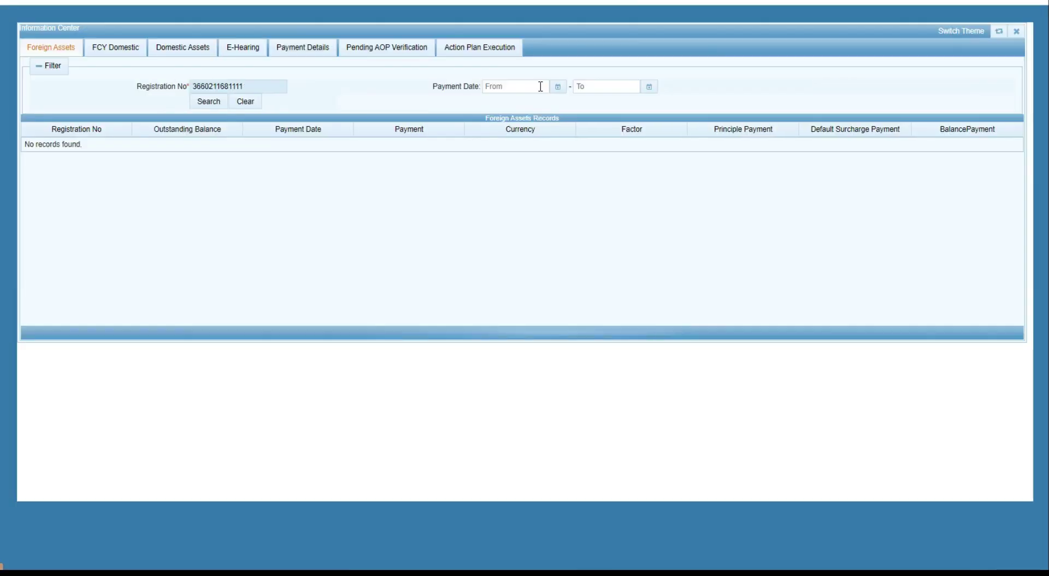
{"action": "left_click", "coordinate": [316, 48]}
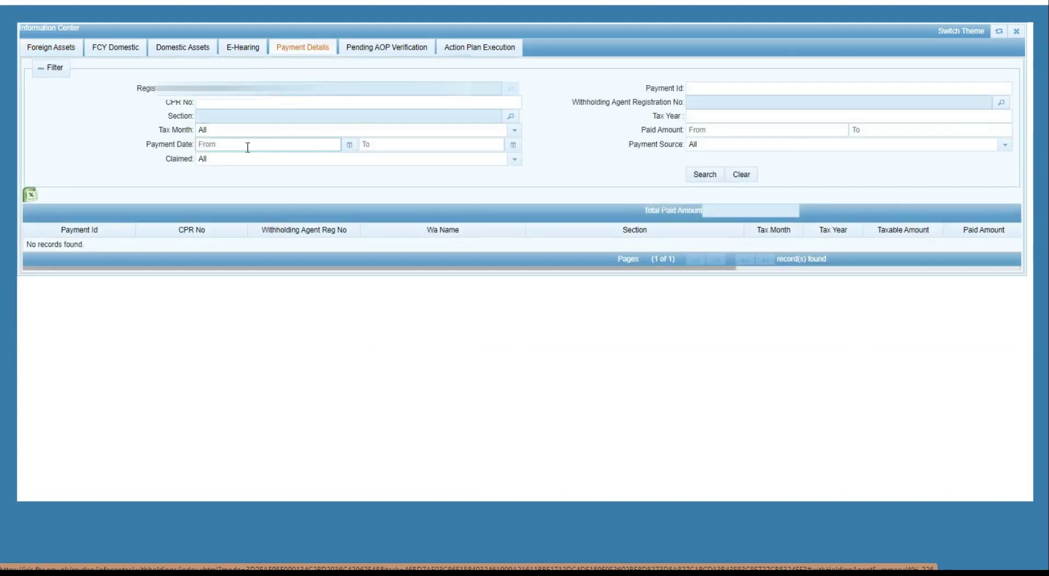
Step: Set the start of the payment date range to 7/1/22
{"action": "left_click", "coordinate": [350, 146]}
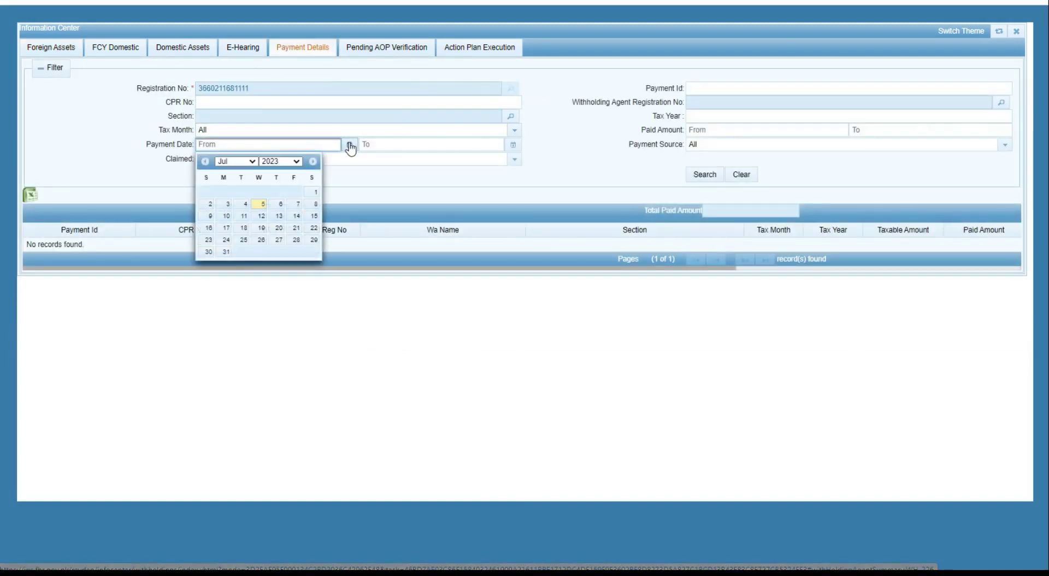
{"action": "left_click", "coordinate": [287, 162]}
{"action": "left_click", "coordinate": [273, 259]}
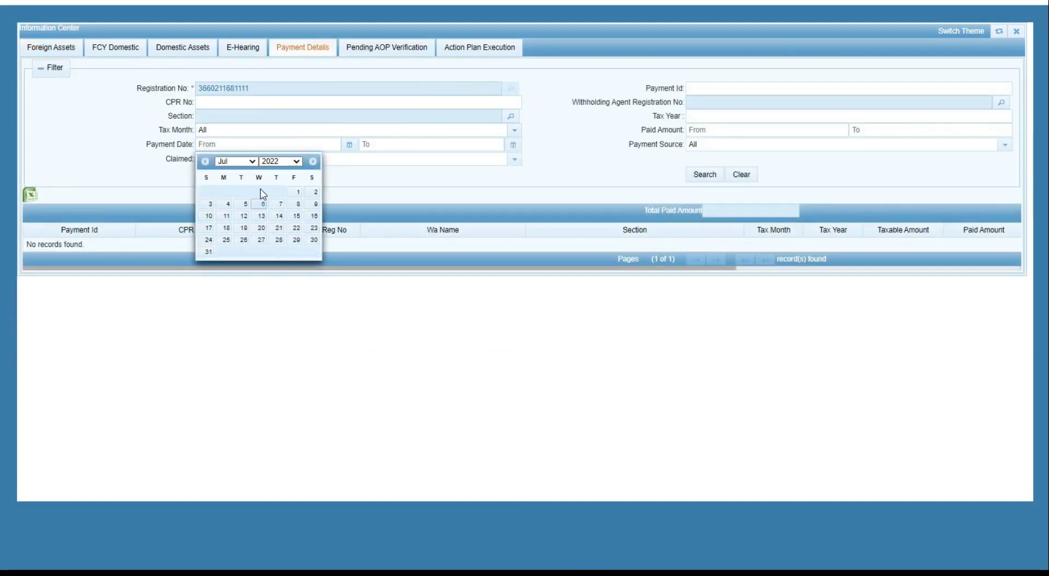
{"action": "left_click", "coordinate": [243, 161]}
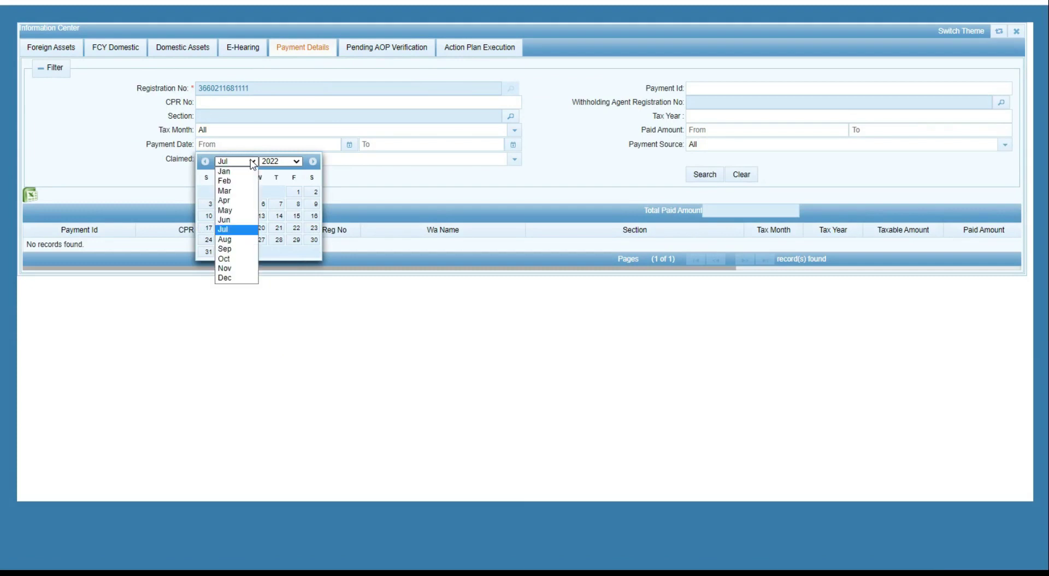
{"action": "left_click", "coordinate": [250, 229]}
{"action": "left_click", "coordinate": [297, 196]}
Step: Set the end of the payment date range to 6/30/23 and search the payment records
{"action": "left_click", "coordinate": [395, 144]}
{"action": "left_click", "coordinate": [513, 145]}
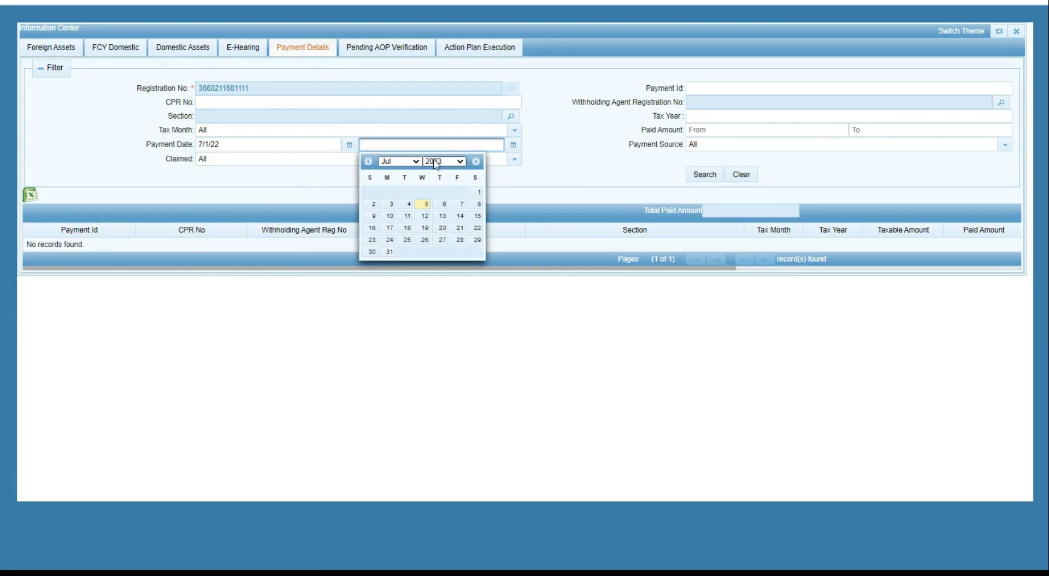
{"action": "left_click", "coordinate": [400, 161]}
{"action": "left_click", "coordinate": [400, 221]}
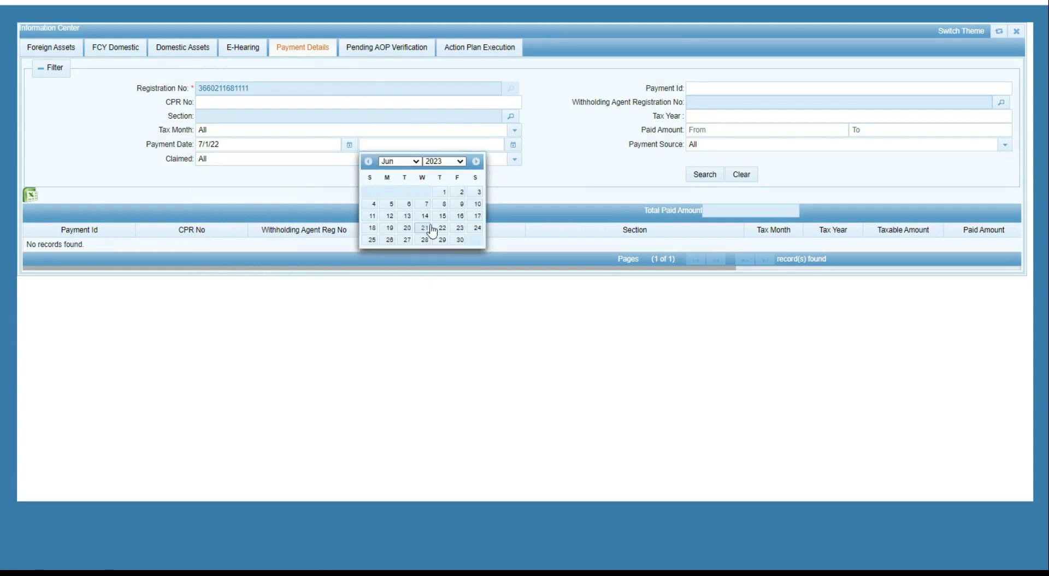
{"action": "left_click", "coordinate": [458, 241]}
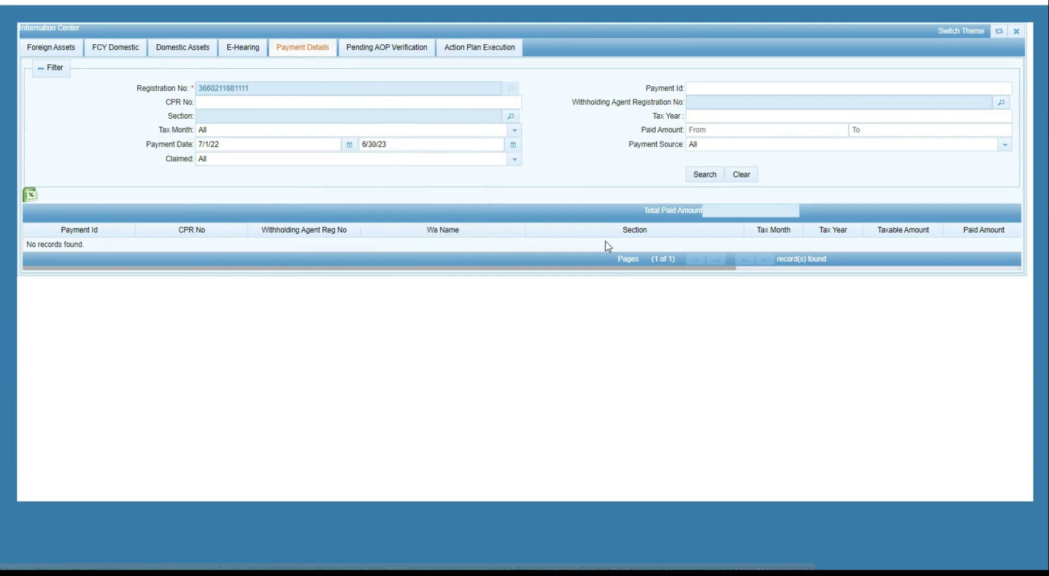
{"action": "left_click", "coordinate": [698, 174]}
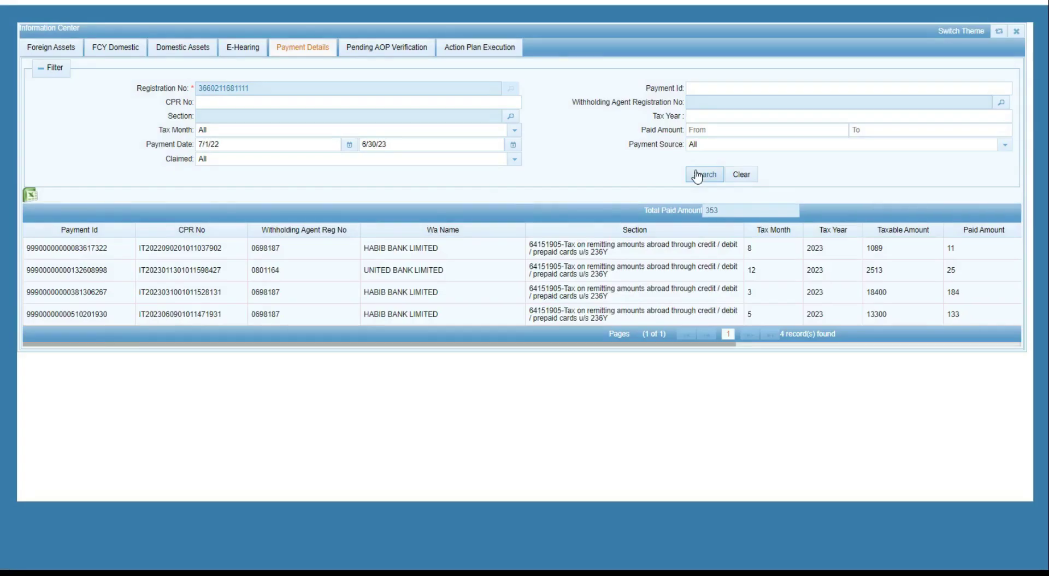
Step: Review the withholding payment records found, and return to the MEPCO electricity bill by way of the 114(1) income return
{"action": "left_click_drag", "start_coordinate": [102, 255], "coordinate": [781, 327]}
{"action": "left_click", "coordinate": [822, 407]}
{"action": "left_click", "coordinate": [442, 1]}
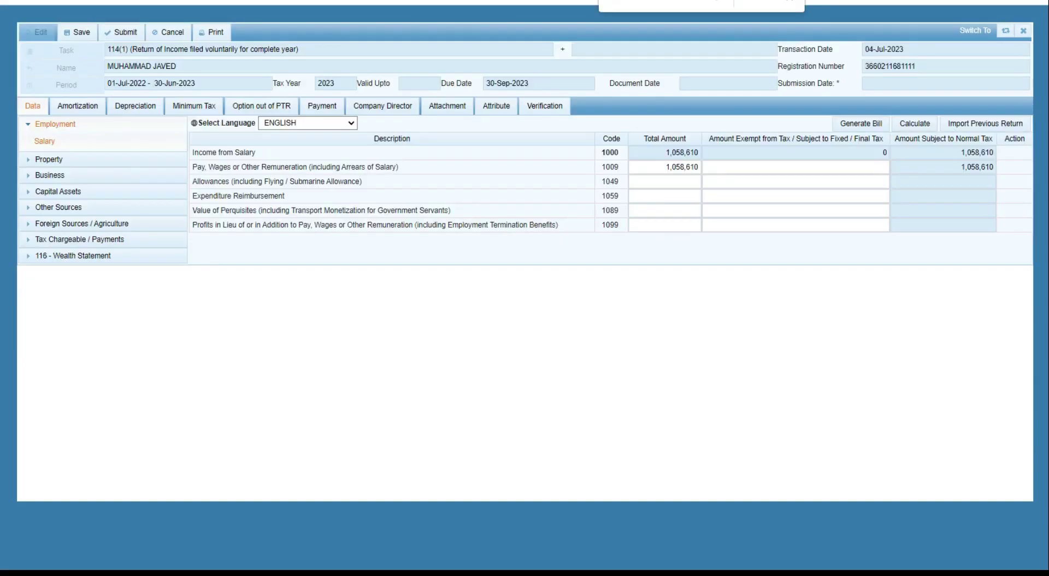
{"action": "key", "text": "ctrl+Tab"}
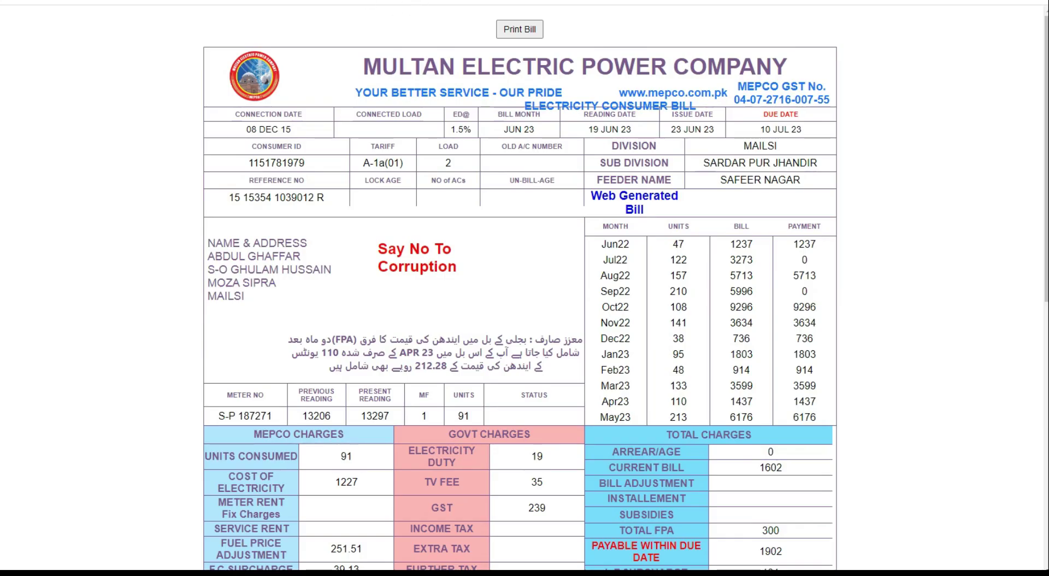
Step: Return to the 114(1) income return and check the total and exempt amounts for Pay, Wages or Other Remuneration
{"action": "key", "text": "ctrl+Tab"}
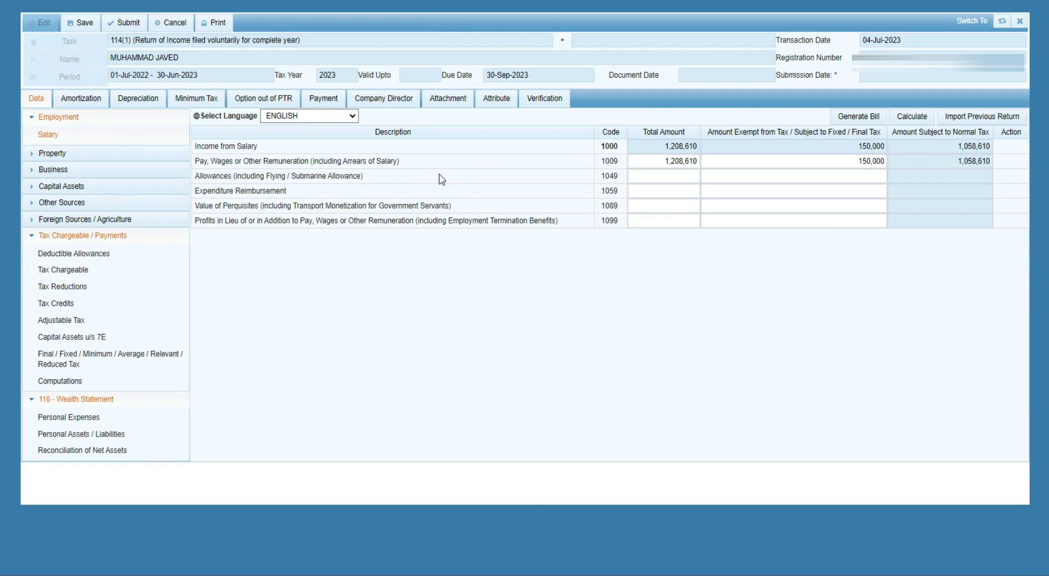
{"action": "left_click", "coordinate": [648, 162]}
{"action": "left_click", "coordinate": [679, 162]}
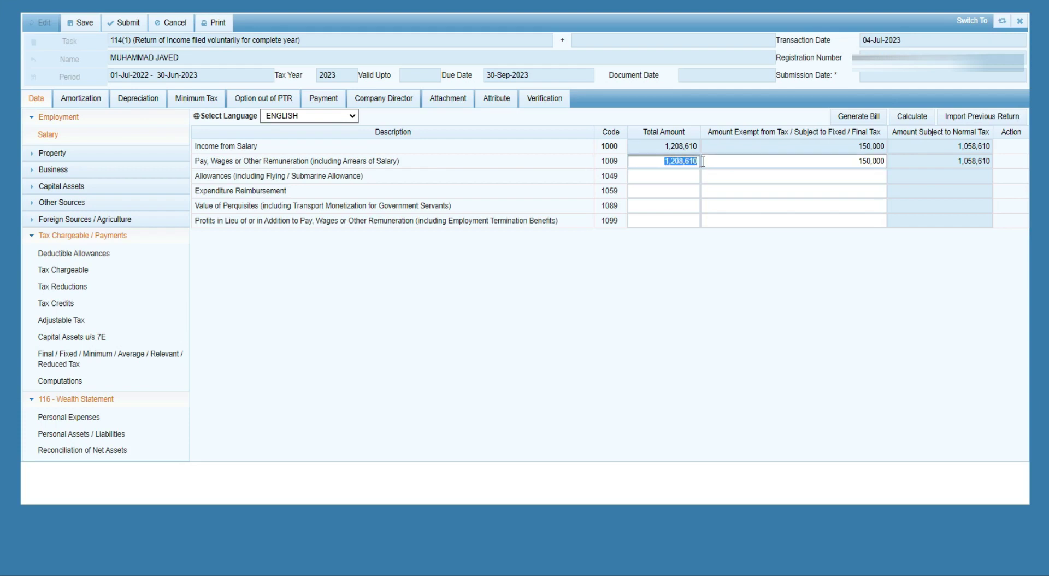
{"action": "left_click", "coordinate": [765, 161]}
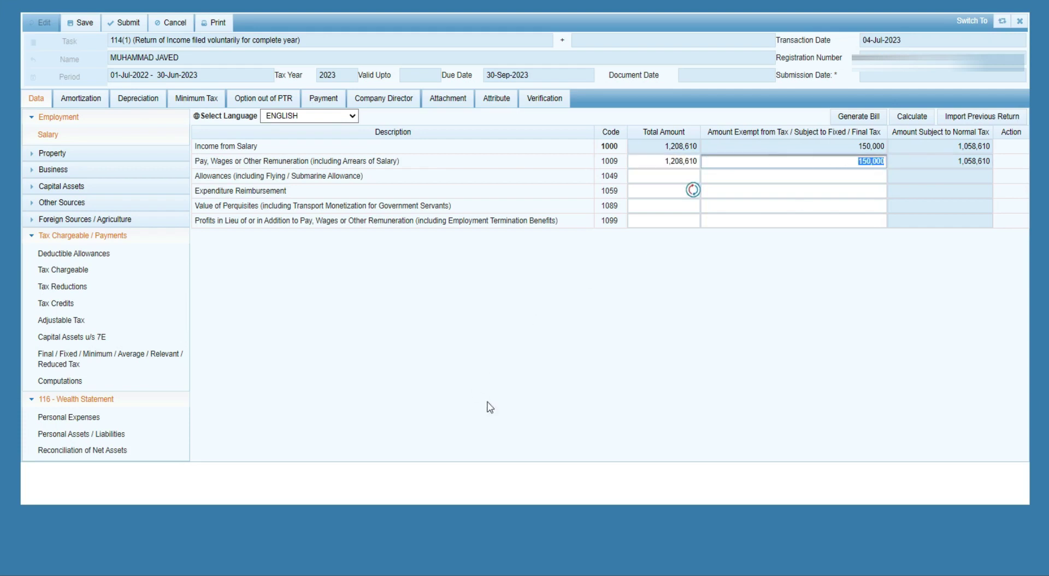
Step: Switch to the Excel workbook and review the monthly gross salaries, their total, the other income without tax and the combined sum
{"action": "left_click", "coordinate": [326, 547]}
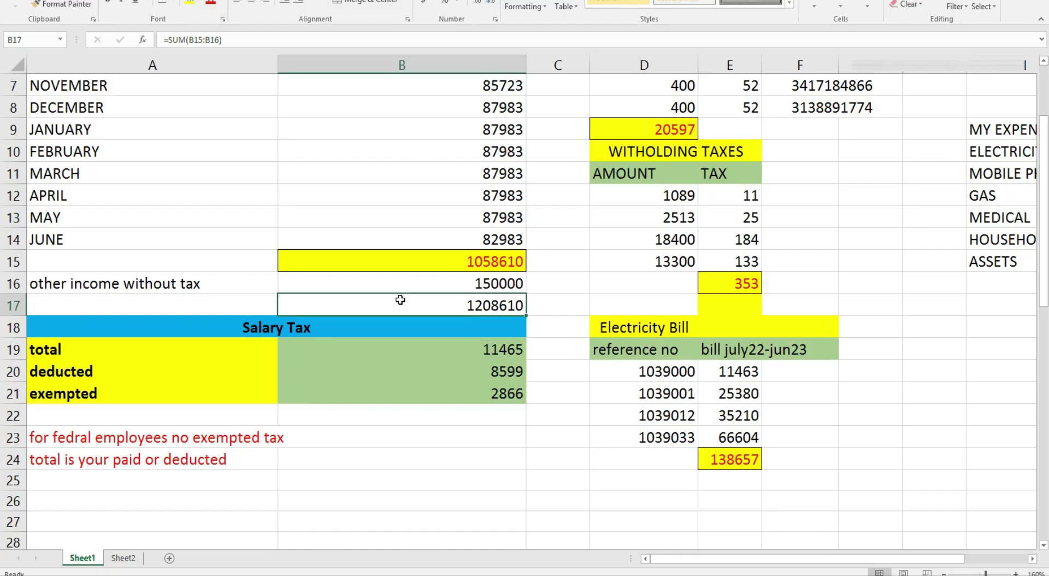
{"action": "scroll", "coordinate": [380, 268], "scroll_direction": "up", "scroll_amount": 2}
{"action": "left_click_drag", "start_coordinate": [293, 121], "coordinate": [334, 388]}
{"action": "left_click", "coordinate": [363, 403]}
{"action": "left_click", "coordinate": [427, 427]}
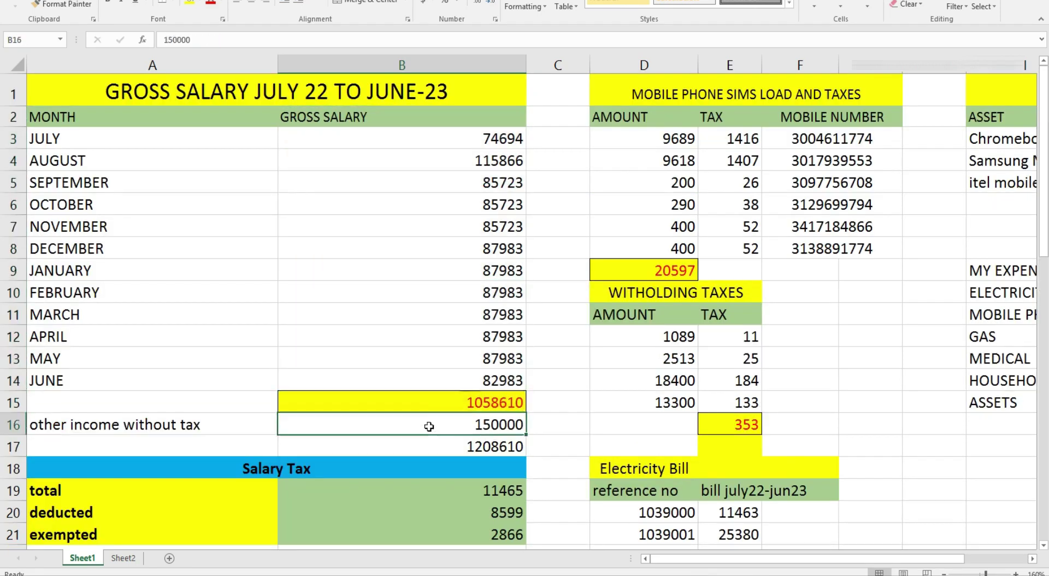
{"action": "left_click", "coordinate": [186, 434]}
{"action": "left_click", "coordinate": [368, 453]}
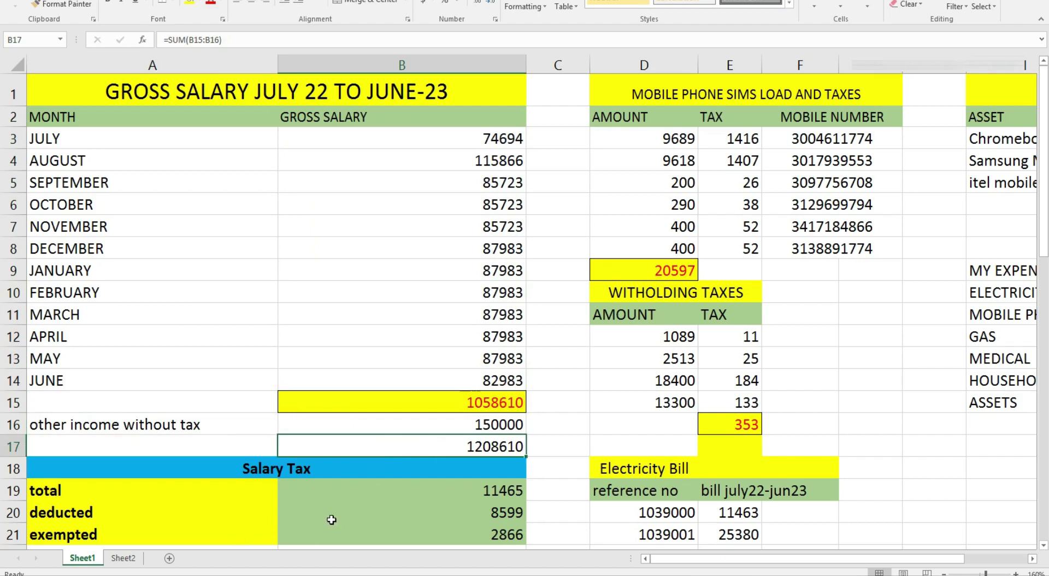
Step: Switch to the Word notes and review the income details on gross salary, bank statement use and other income
{"action": "left_click", "coordinate": [285, 575]}
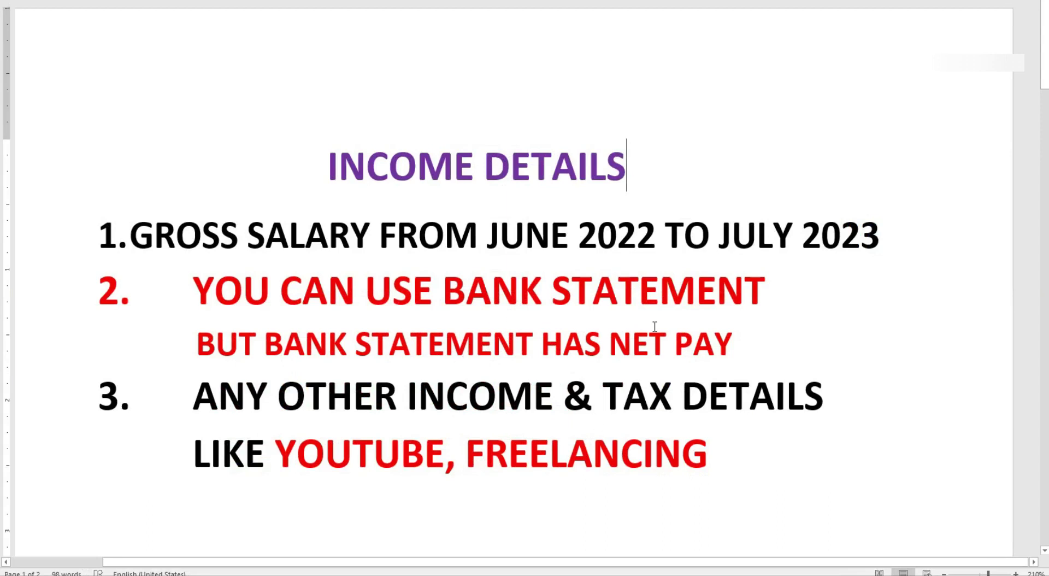
{"action": "left_click_drag", "start_coordinate": [786, 300], "coordinate": [194, 290]}
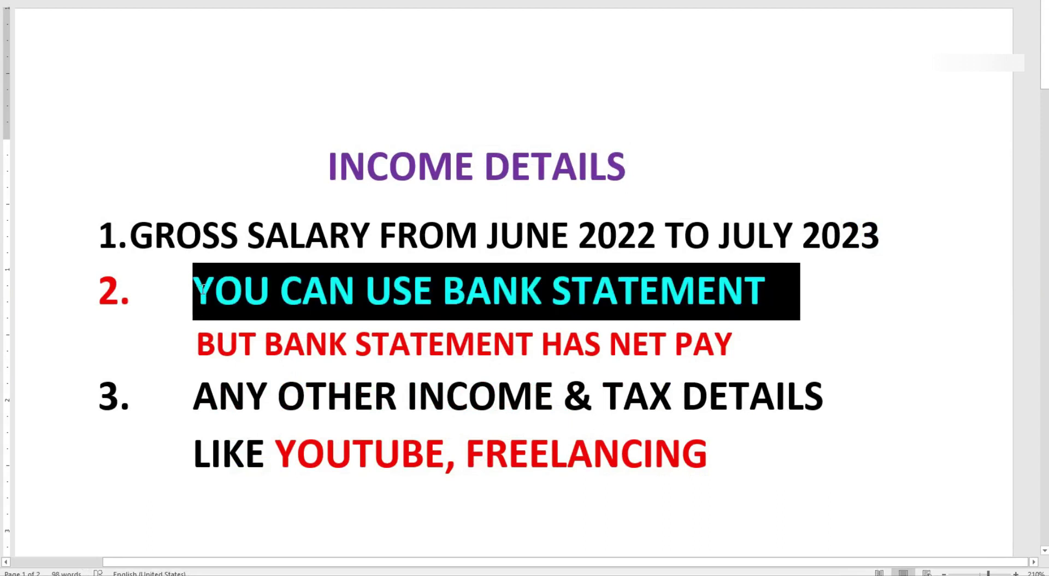
{"action": "left_click", "coordinate": [522, 235]}
{"action": "left_click_drag", "start_coordinate": [888, 229], "coordinate": [129, 236]}
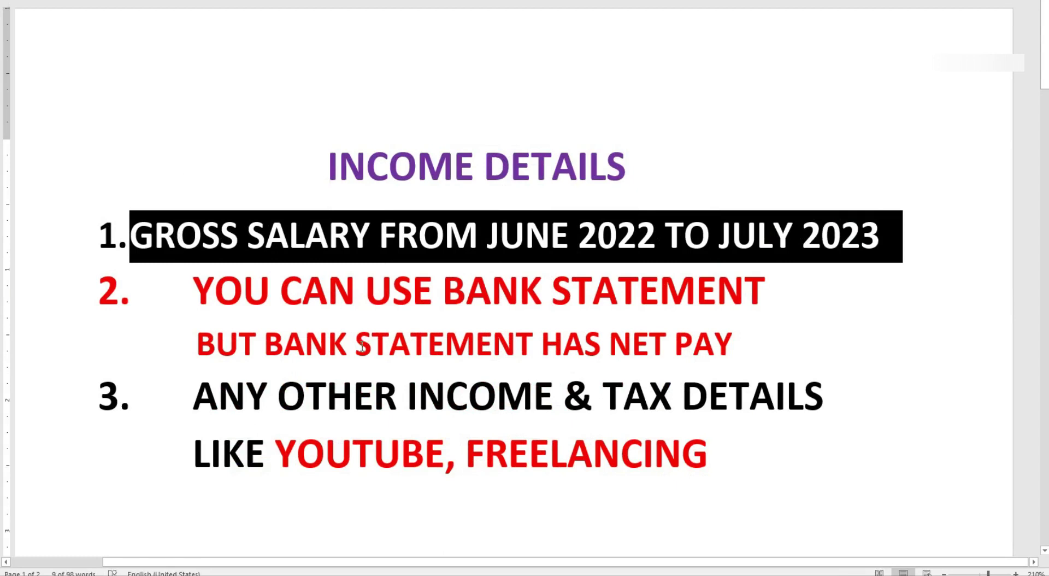
{"action": "left_click", "coordinate": [452, 341]}
{"action": "left_click_drag", "start_coordinate": [747, 341], "coordinate": [146, 347]}
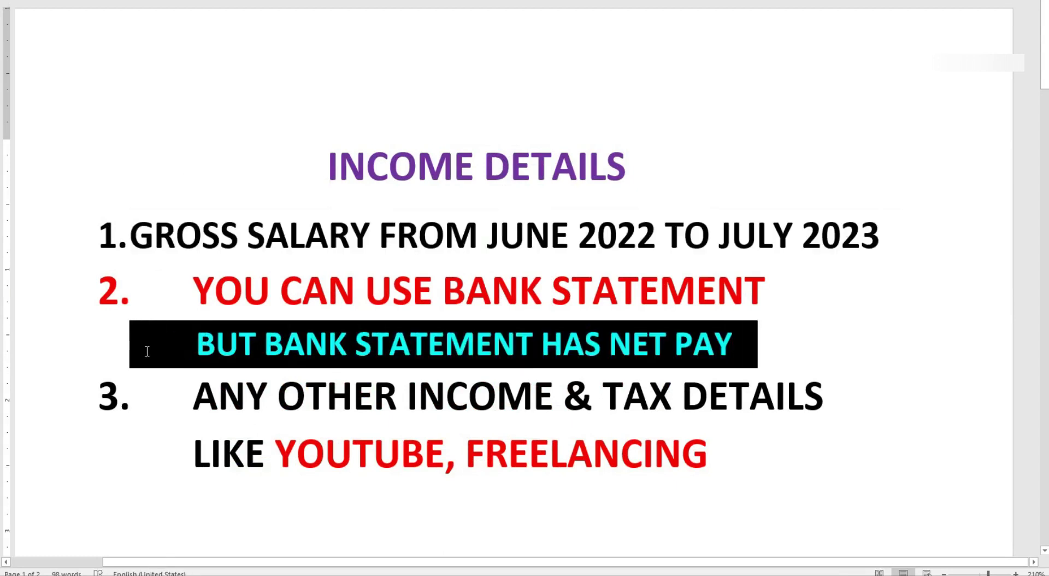
{"action": "left_click", "coordinate": [443, 411]}
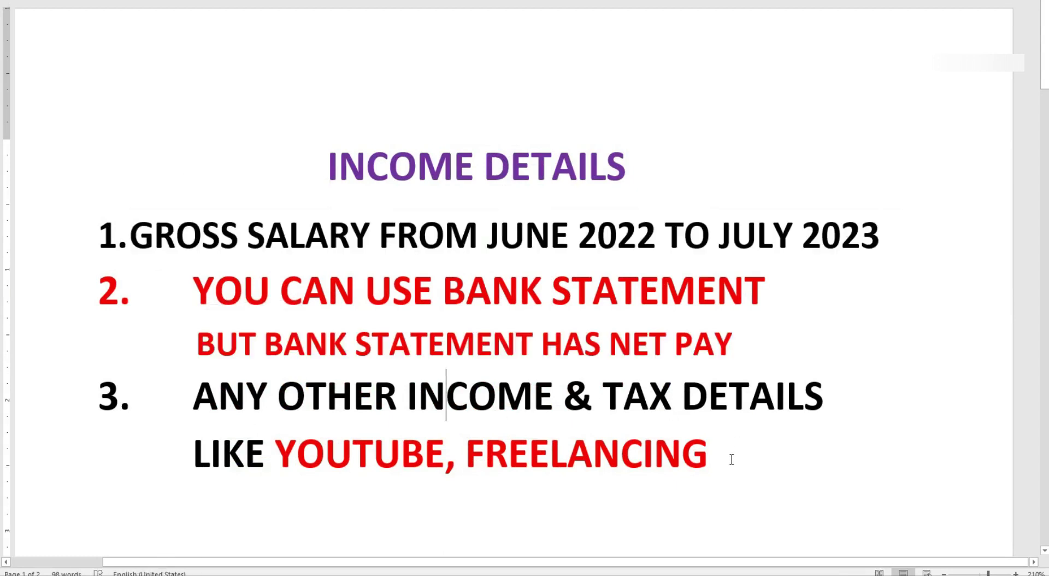
{"action": "left_click_drag", "start_coordinate": [733, 457], "coordinate": [288, 408]}
{"action": "left_click", "coordinate": [363, 313]}
{"action": "scroll", "coordinate": [363, 311], "scroll_direction": "down", "scroll_amount": 3}
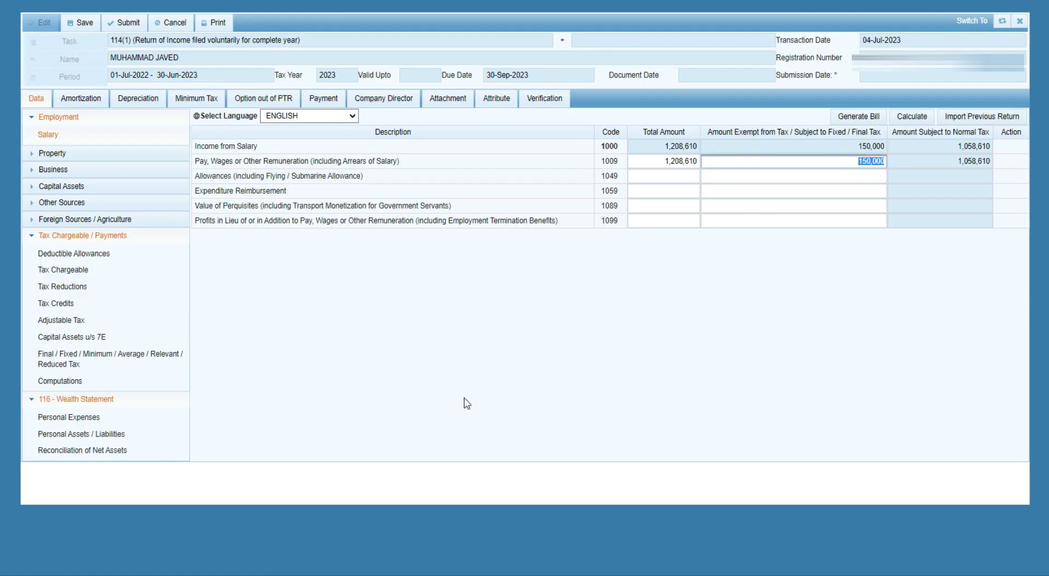
Step: Return to the income return and open Computations under Tax Chargeable / Payments
{"action": "left_click", "coordinate": [813, 232]}
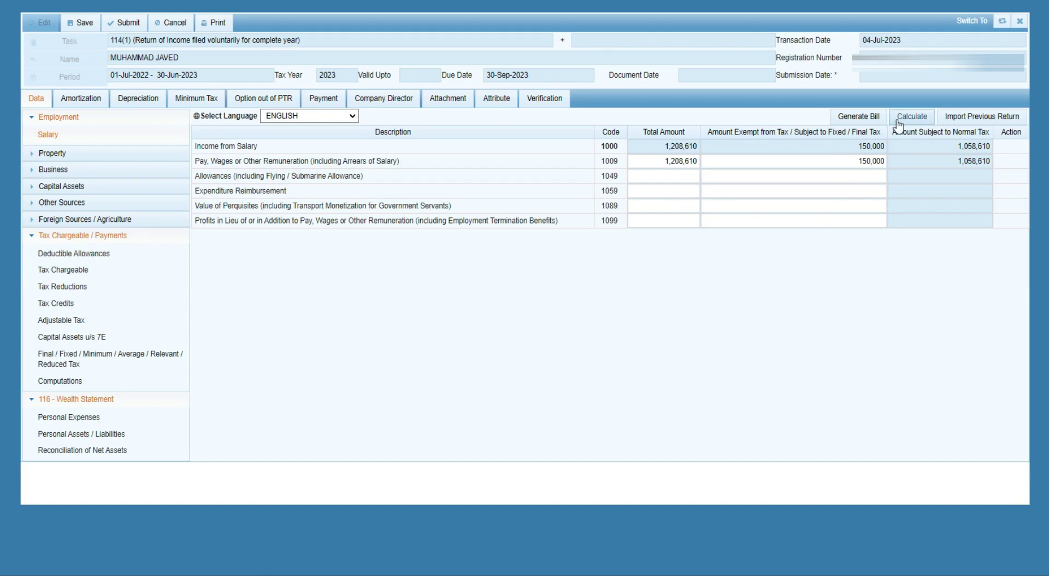
{"action": "left_click", "coordinate": [31, 236]}
{"action": "left_click", "coordinate": [30, 236]}
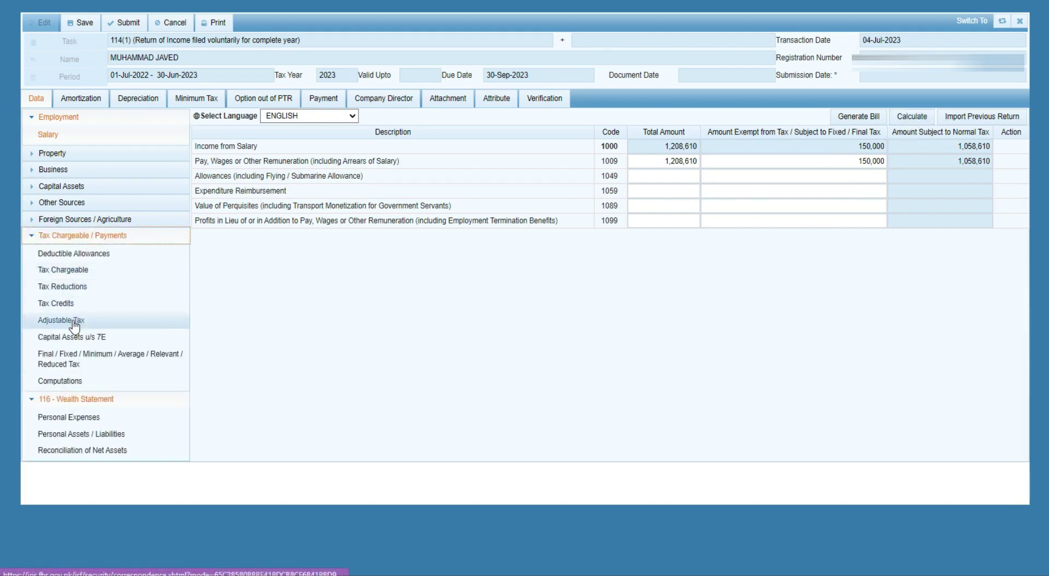
{"action": "left_click", "coordinate": [64, 383]}
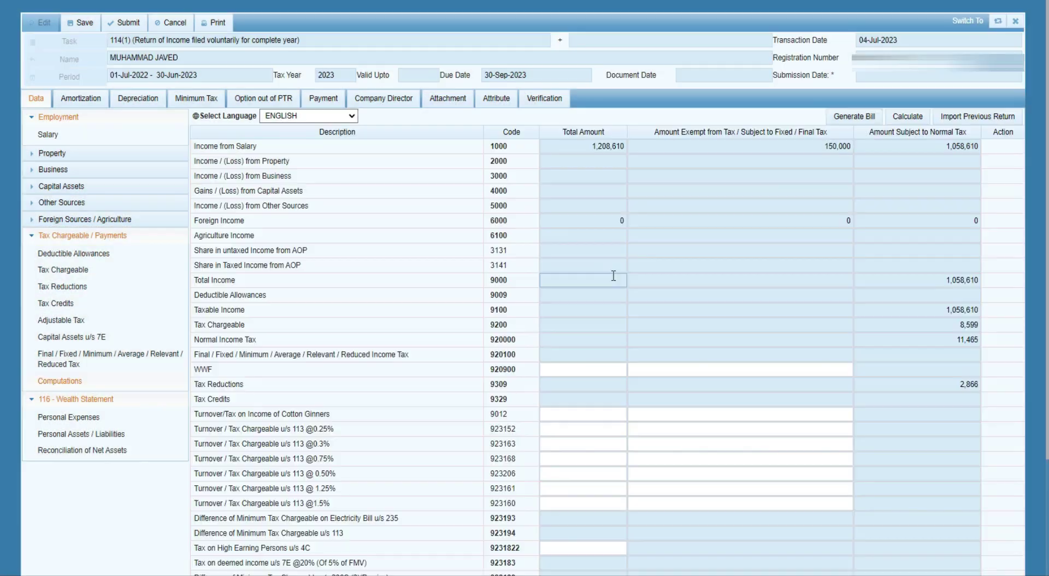
Step: Check the salary's total, exempt and taxable amounts, the taxable income and the normal income tax in the computations
{"action": "left_click", "coordinate": [597, 145]}
{"action": "left_click", "coordinate": [753, 145]}
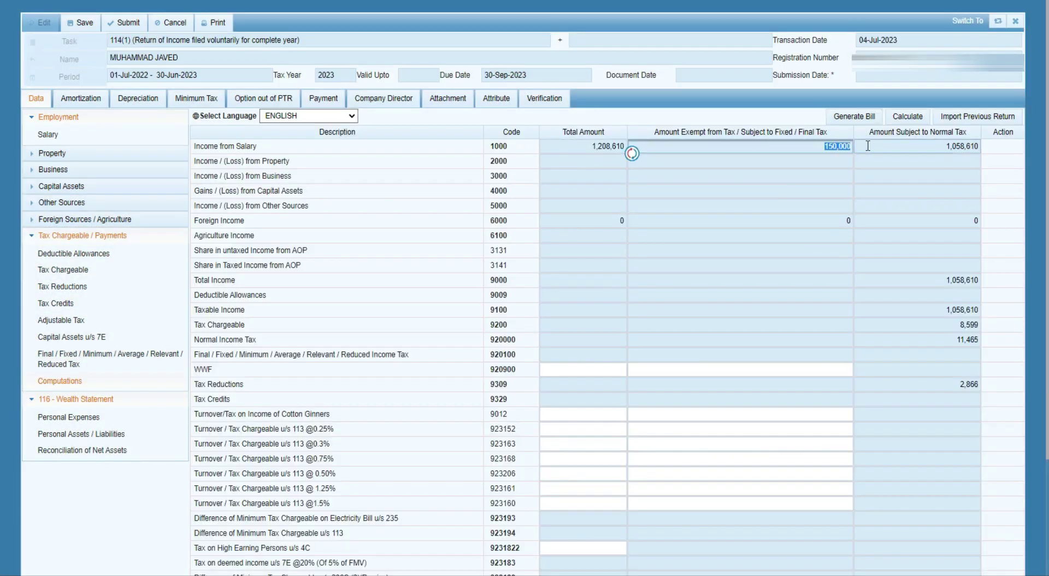
{"action": "left_click", "coordinate": [929, 152]}
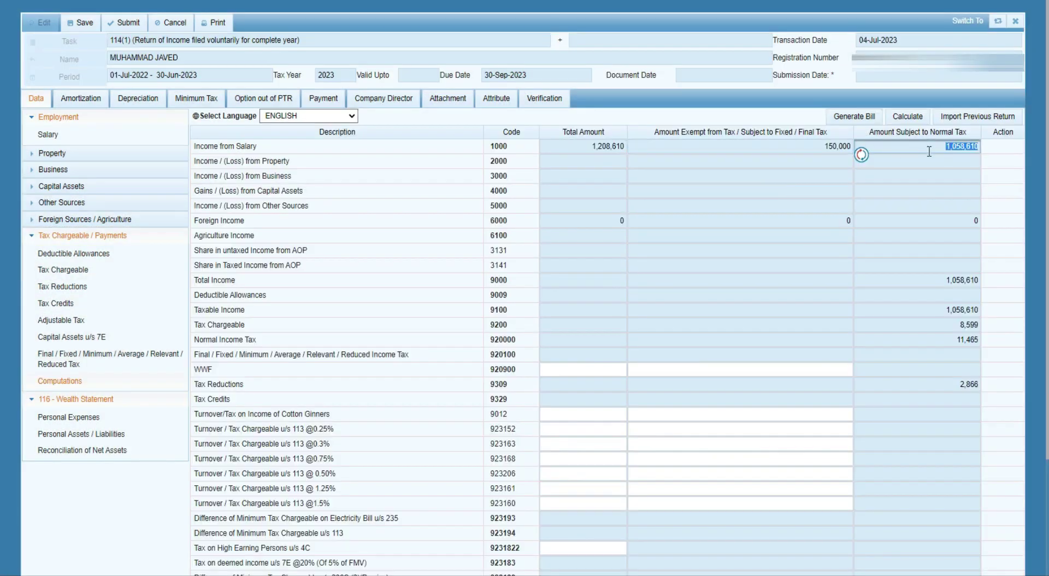
{"action": "left_click", "coordinate": [970, 310]}
{"action": "left_click", "coordinate": [953, 341]}
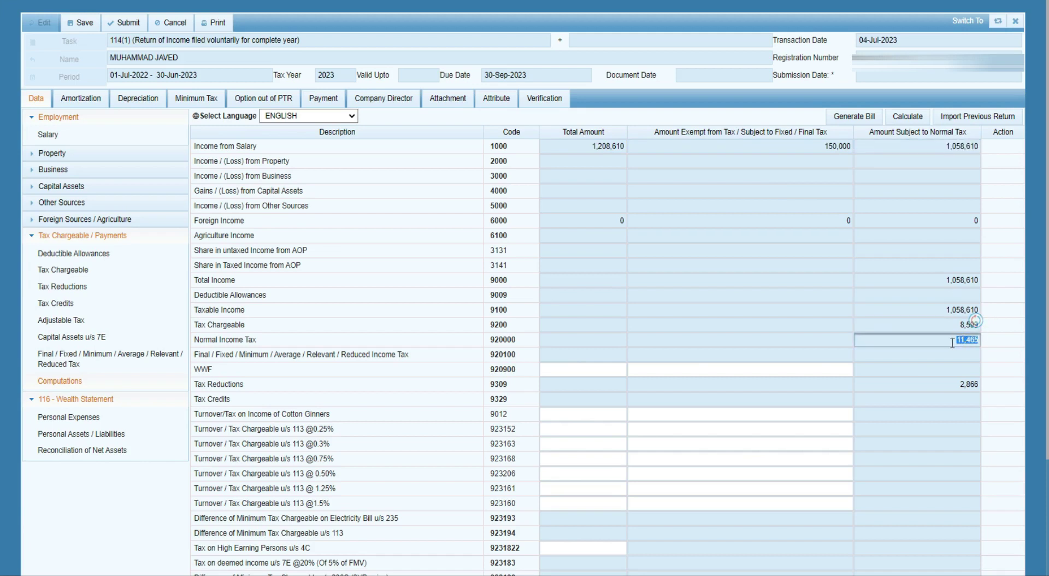
{"action": "left_click", "coordinate": [960, 358]}
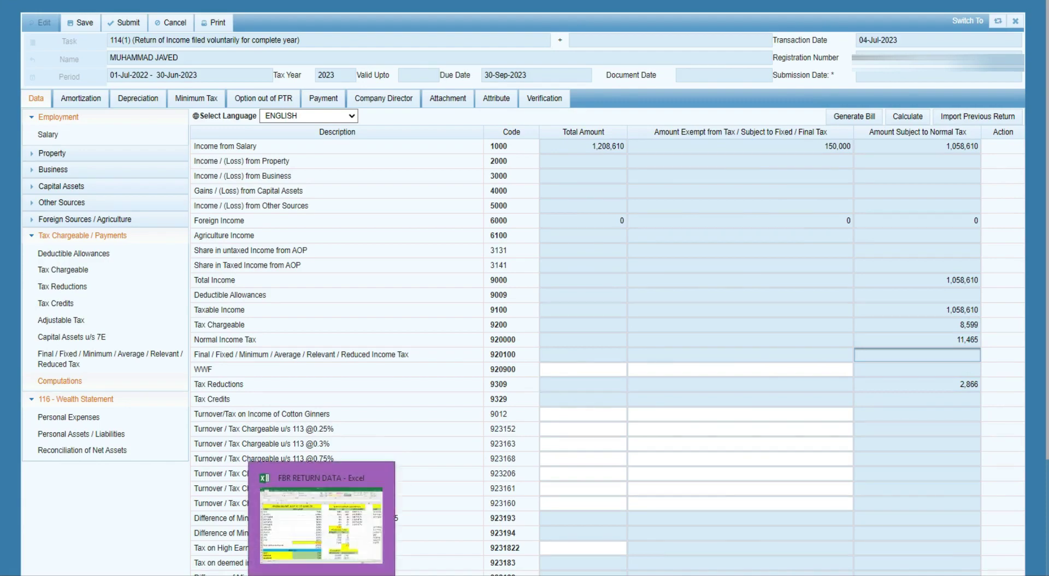
Step: Compare with the total, deducted and exempted salary tax in the Excel workbook, and read the notes for federal employees
{"action": "left_click", "coordinate": [261, 475]}
{"action": "scroll", "coordinate": [254, 444], "scroll_direction": "down", "scroll_amount": 2}
{"action": "left_click", "coordinate": [455, 351]}
{"action": "left_click", "coordinate": [460, 371]}
{"action": "left_click", "coordinate": [463, 398]}
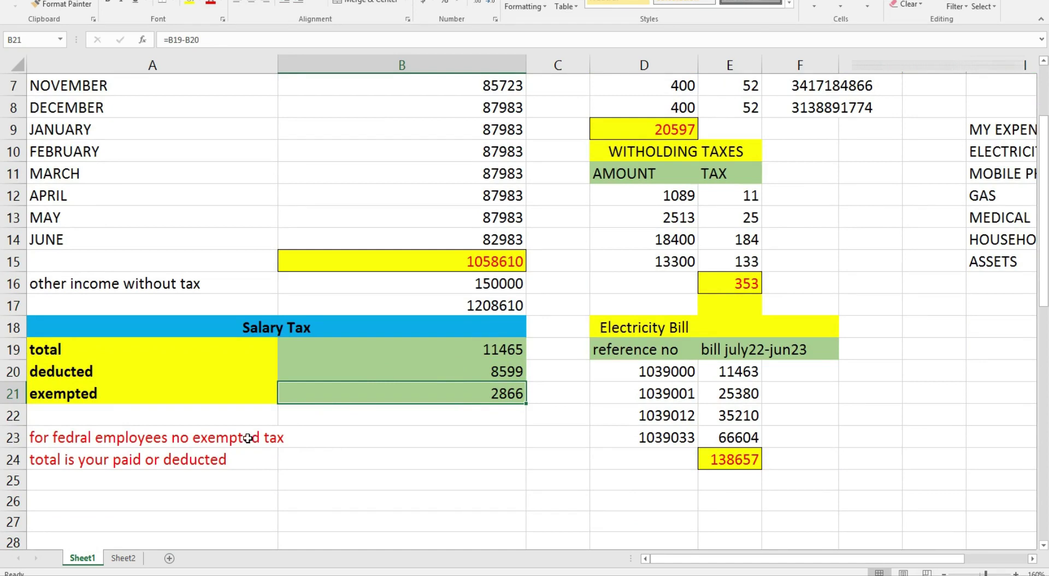
{"action": "left_click", "coordinate": [248, 439]}
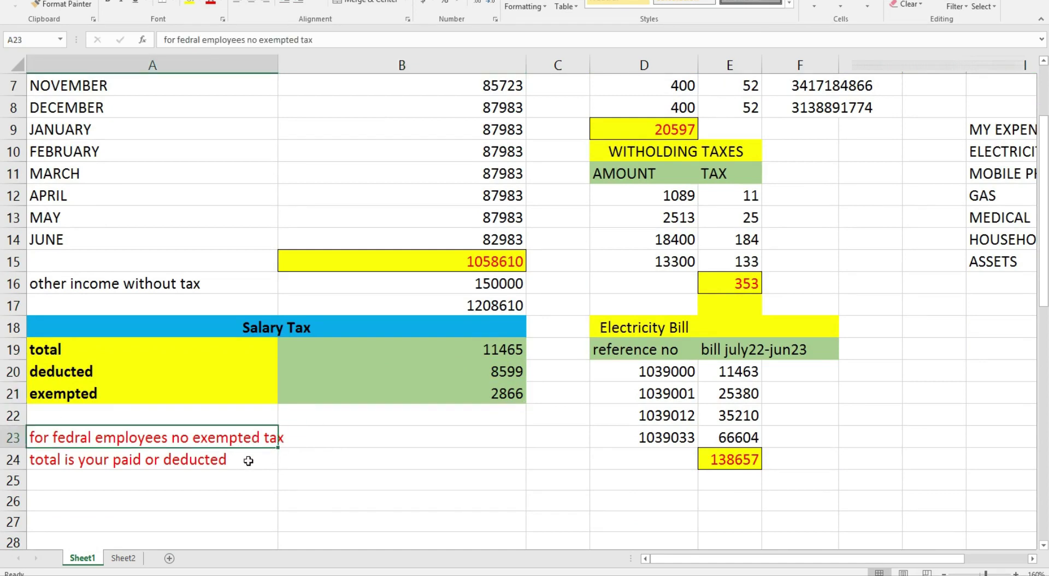
{"action": "left_click", "coordinate": [241, 459]}
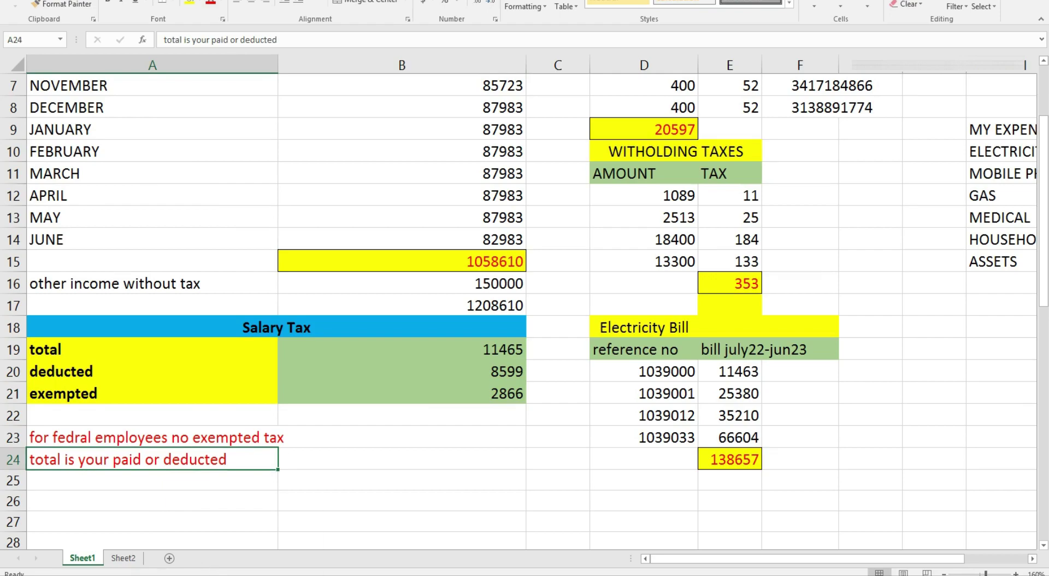
Step: Return to the income return, open Adjustable Tax and check the tax deducted for Salary of Employees u/s 149
{"action": "left_click", "coordinate": [244, 575]}
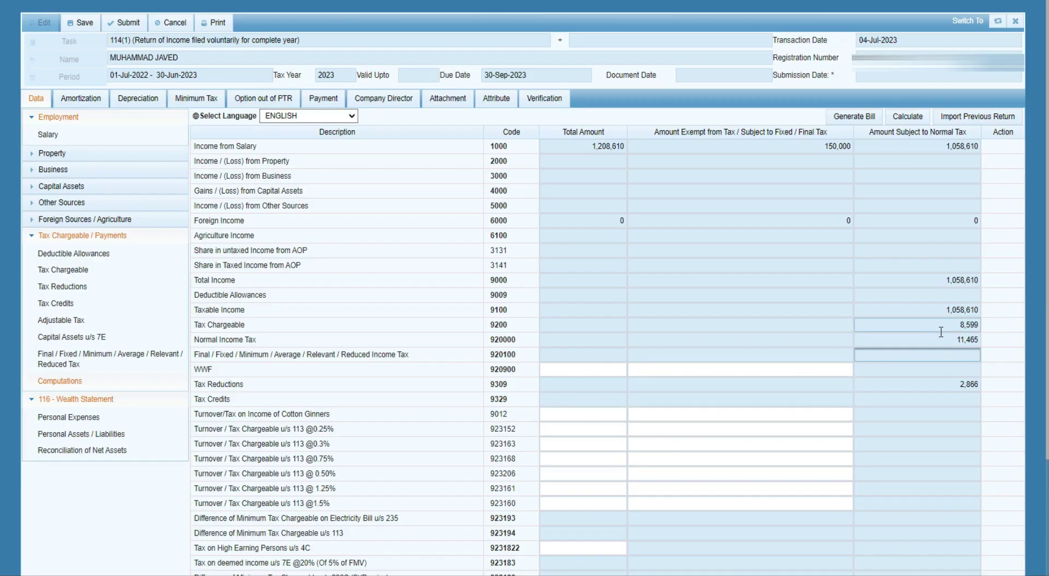
{"action": "left_click", "coordinate": [71, 319]}
{"action": "left_click", "coordinate": [870, 265]}
{"action": "left_click_drag", "start_coordinate": [294, 267], "coordinate": [173, 251]}
{"action": "left_click", "coordinate": [323, 267]}
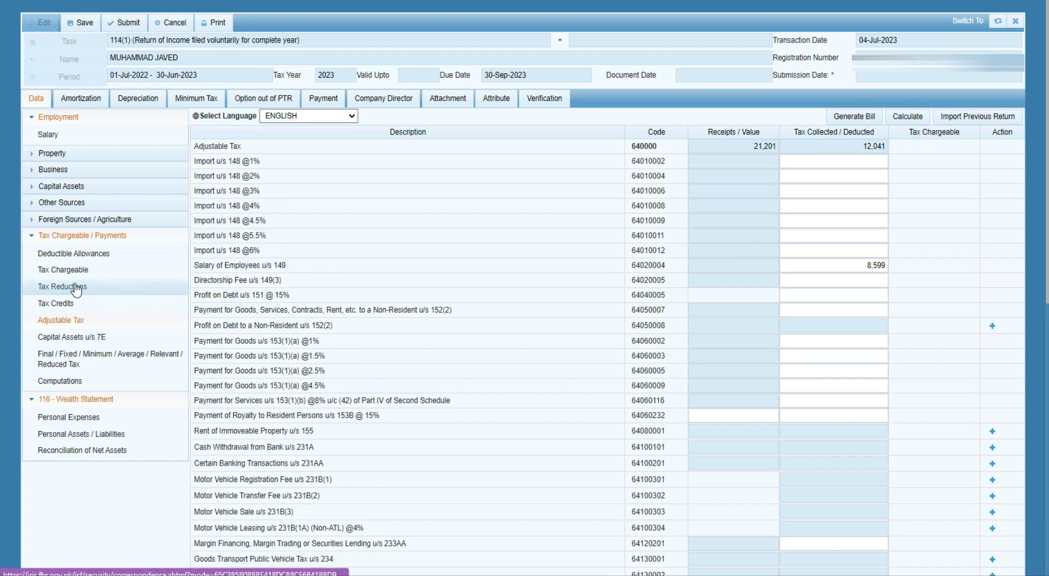
Step: Examine the receipts and tax deducted for each SIM listed under Cellphone Bill u/s 236(1)(a)
{"action": "scroll", "coordinate": [547, 361], "scroll_direction": "down", "scroll_amount": 1}
{"action": "scroll", "coordinate": [547, 361], "scroll_direction": "down", "scroll_amount": 6}
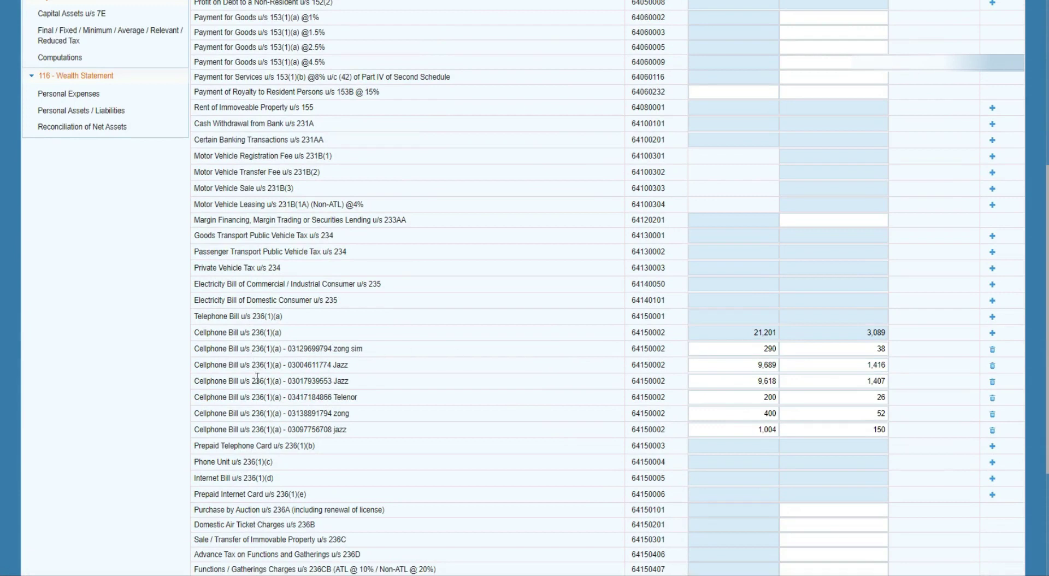
{"action": "left_click", "coordinate": [764, 352]}
{"action": "left_click", "coordinate": [827, 354]}
{"action": "scroll", "coordinate": [827, 355], "scroll_direction": "up", "scroll_amount": 6}
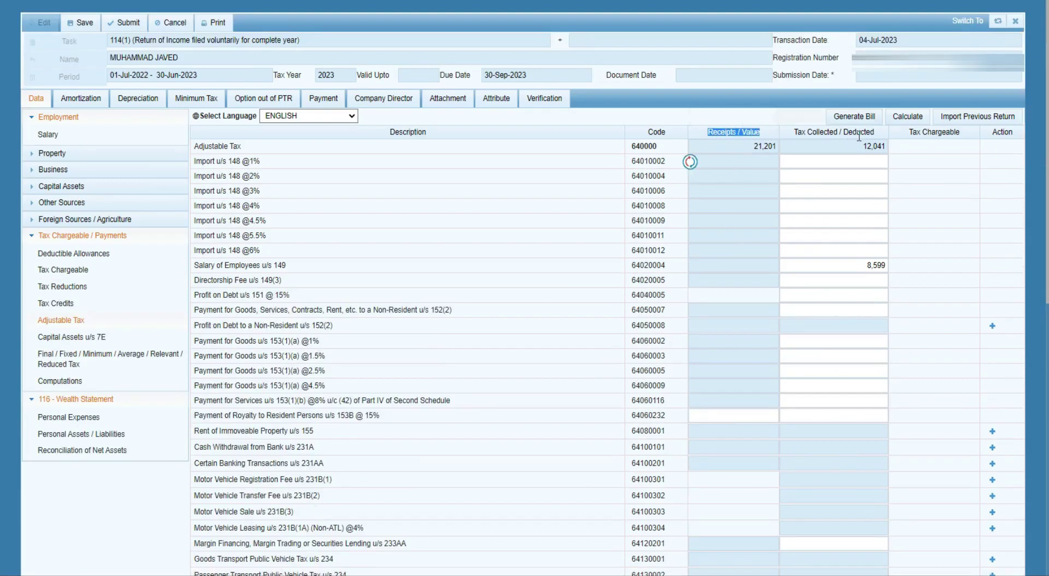
{"action": "scroll", "coordinate": [776, 380], "scroll_direction": "down", "scroll_amount": 8}
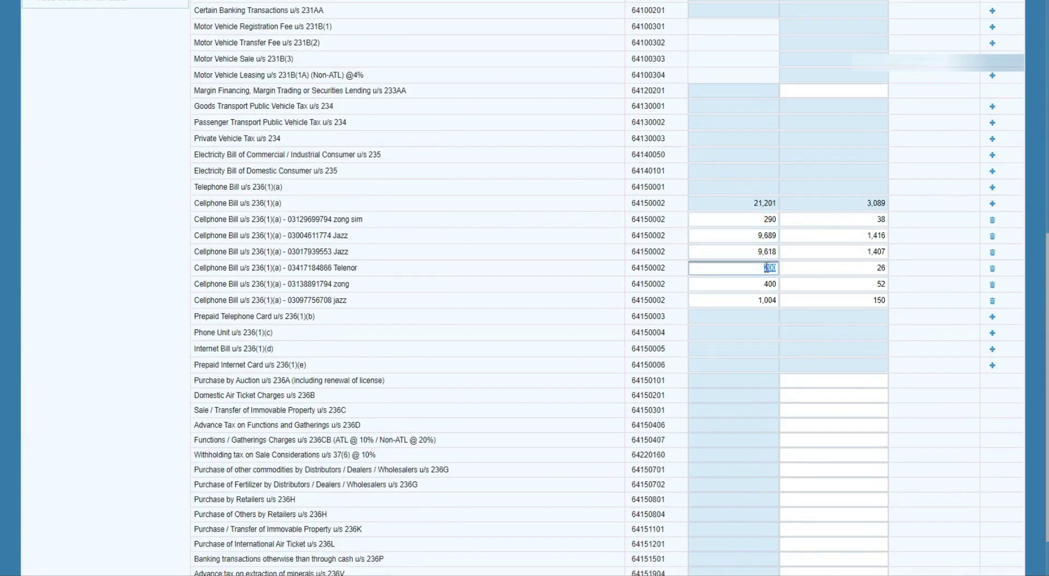
{"action": "double_click", "coordinate": [768, 299]}
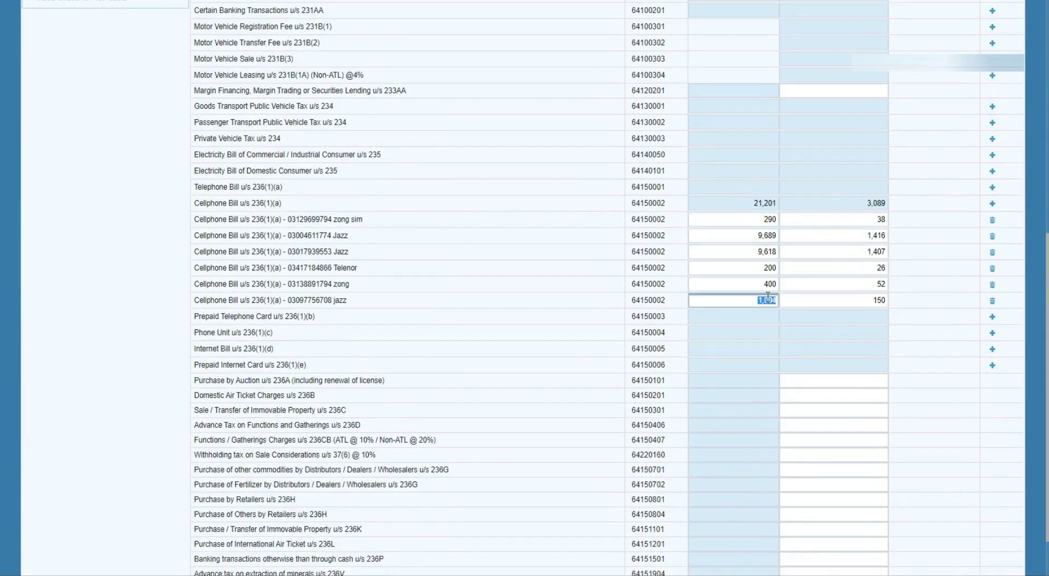
{"action": "double_click", "coordinate": [824, 299]}
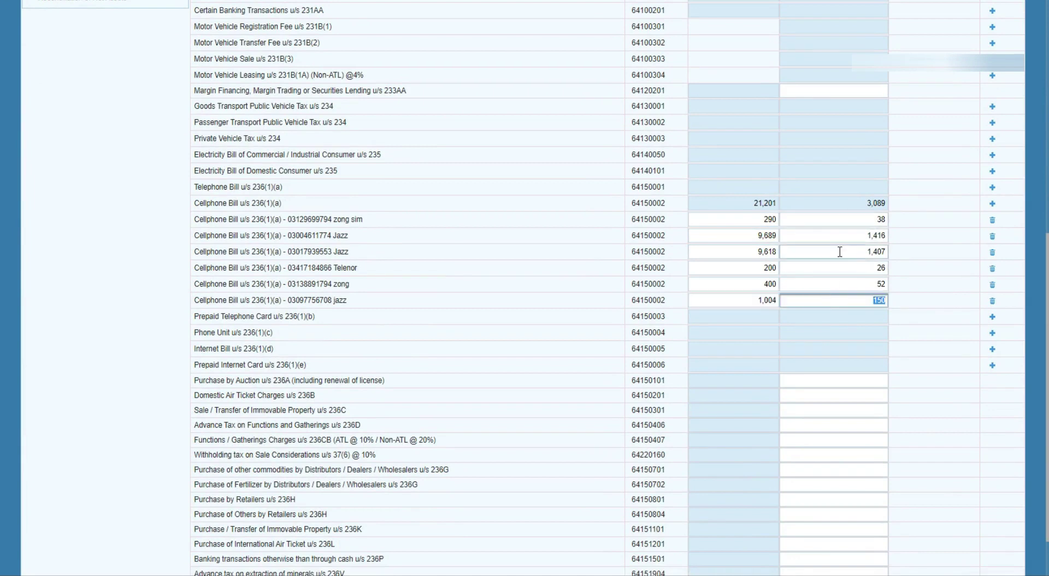
Step: Examine the tax collected for persons remitting amounts abroad through credit, debit or prepaid cards u/s 236Y
{"action": "scroll", "coordinate": [839, 253], "scroll_direction": "down", "scroll_amount": 1}
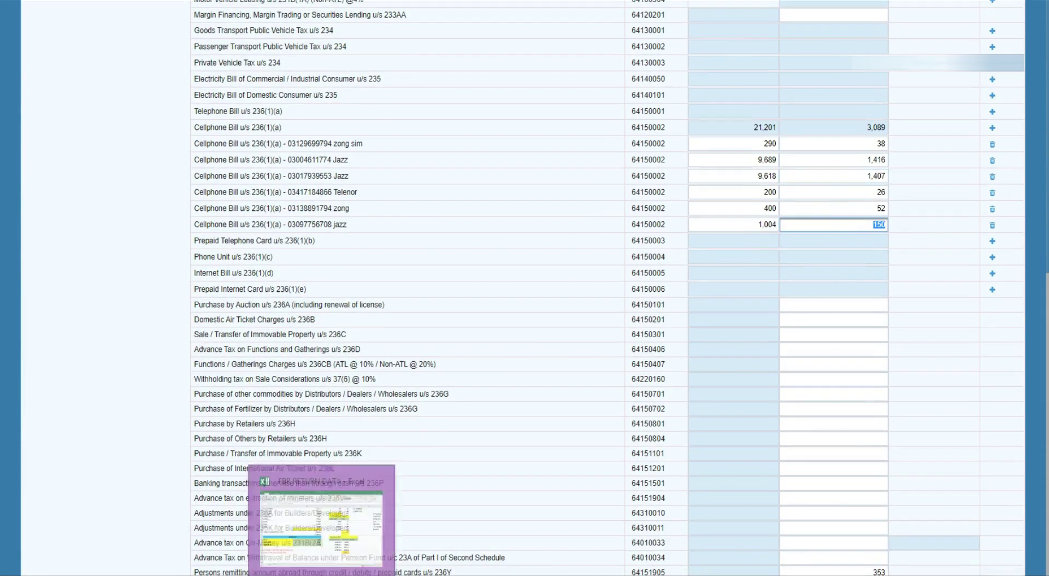
{"action": "left_click", "coordinate": [321, 575]}
{"action": "left_click_drag", "start_coordinate": [491, 574], "coordinate": [242, 573]}
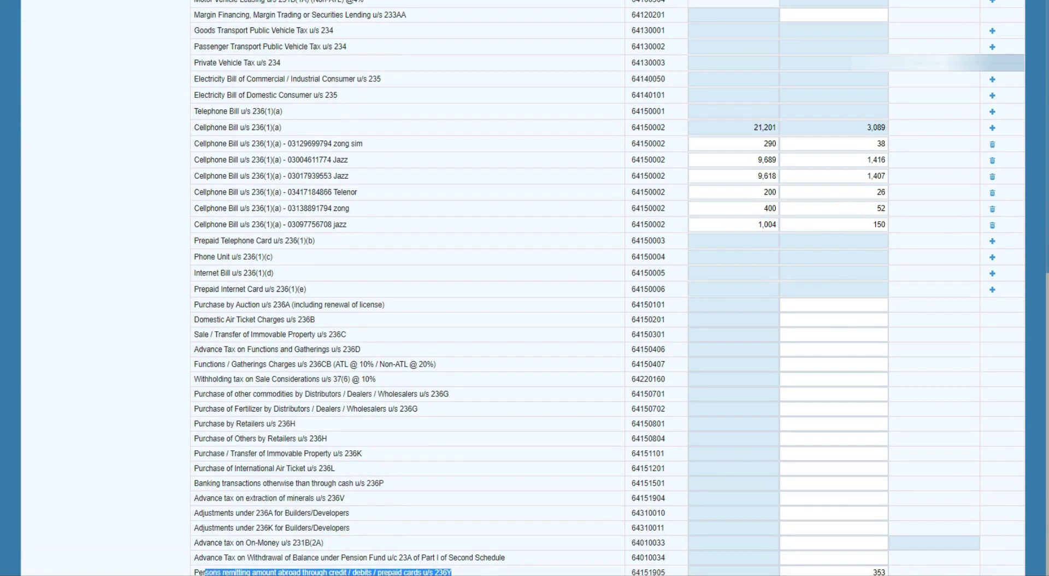
{"action": "left_click", "coordinate": [271, 570]}
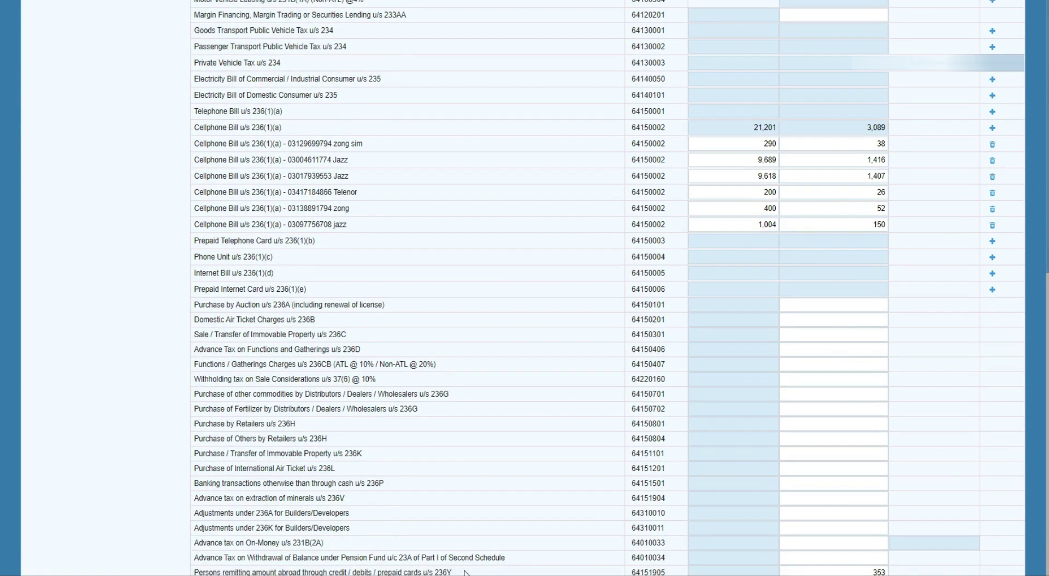
{"action": "left_click", "coordinate": [856, 572]}
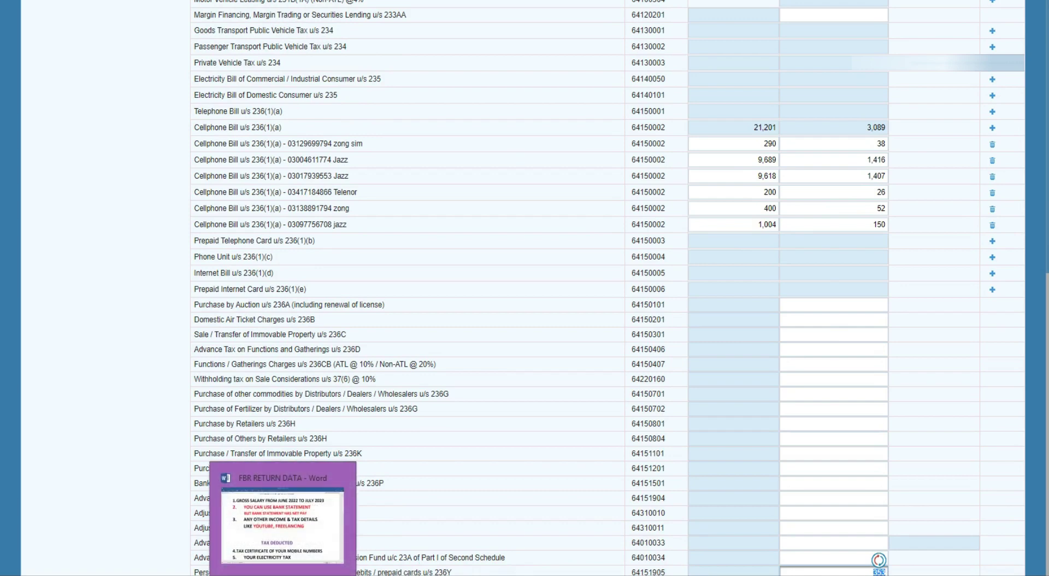
Step: Check the withholding tax amounts in the Excel workbook, and return to the Adjustable Tax section of the income return
{"action": "left_click", "coordinate": [283, 575]}
{"action": "left_click_drag", "start_coordinate": [684, 194], "coordinate": [745, 259]}
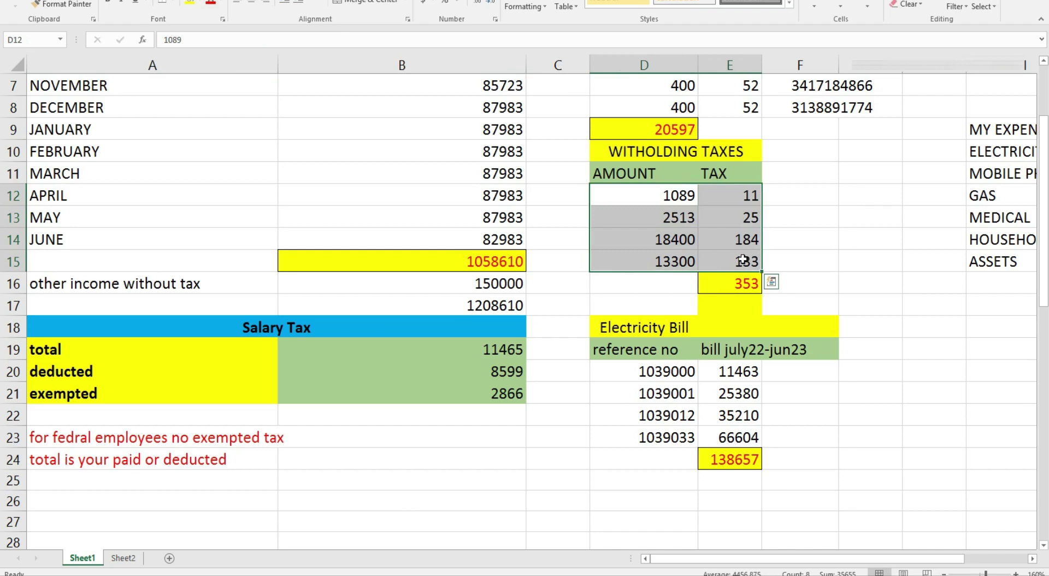
{"action": "mouse_move", "coordinate": [283, 574]}
{"action": "left_click", "coordinate": [284, 546]}
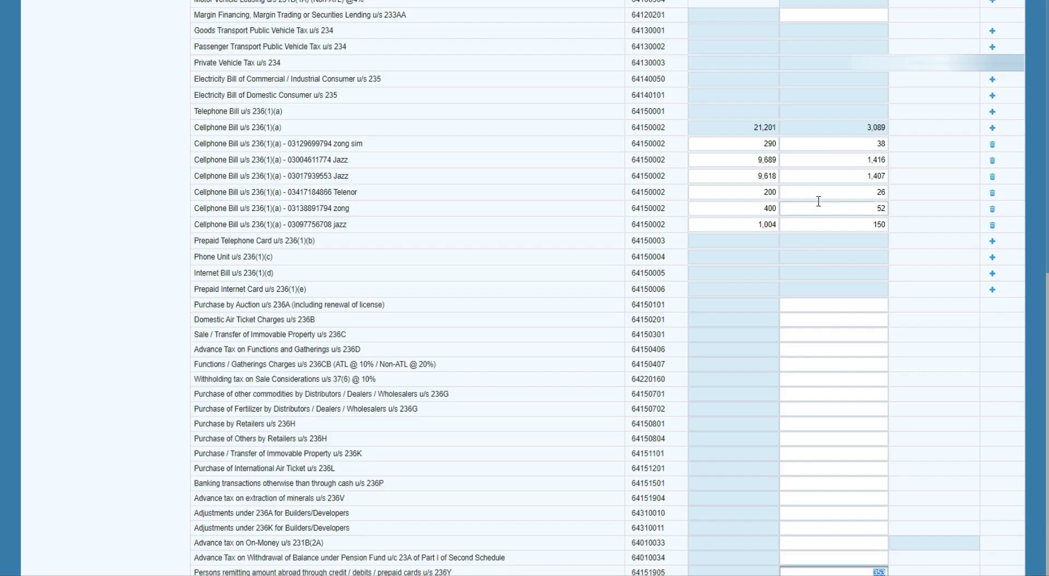
Step: Review the Adjustable Tax entries, from the cellphone bill and property rows back to the tax deducted for Salary of Employees u/s 149
{"action": "scroll", "coordinate": [819, 203], "scroll_direction": "up", "scroll_amount": 10}
{"action": "scroll", "coordinate": [818, 204], "scroll_direction": "down", "scroll_amount": 8}
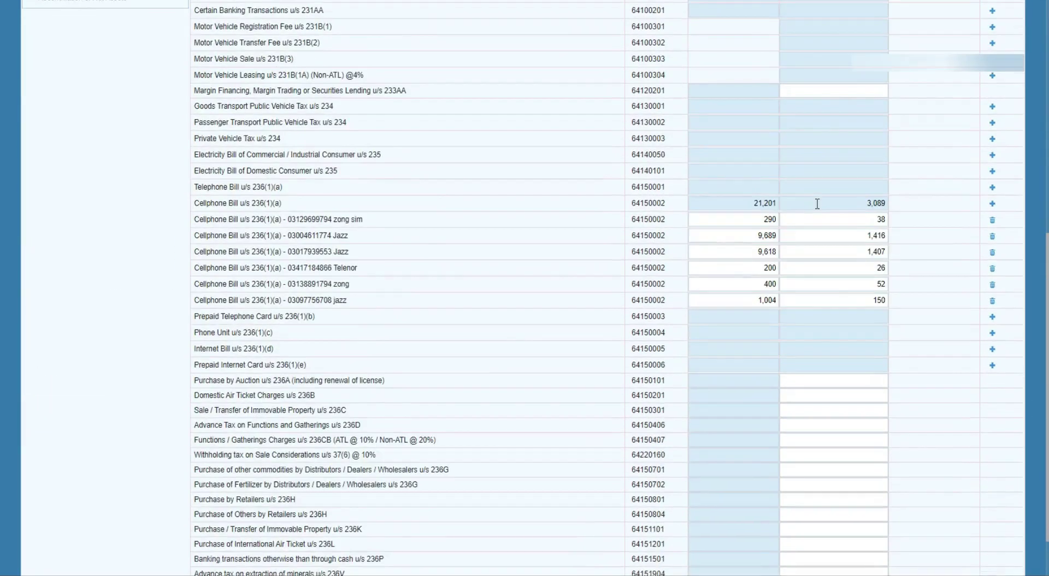
{"action": "scroll", "coordinate": [818, 203], "scroll_direction": "down", "scroll_amount": 1}
{"action": "left_click", "coordinate": [820, 332]}
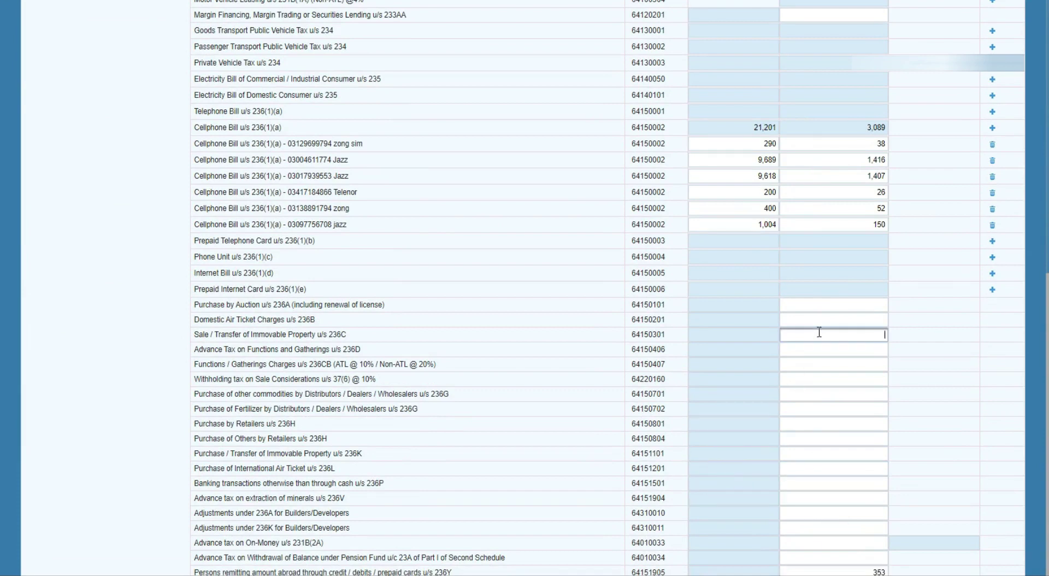
{"action": "scroll", "coordinate": [754, 257], "scroll_direction": "up", "scroll_amount": 3}
{"action": "left_click", "coordinate": [770, 339]}
{"action": "scroll", "coordinate": [844, 282], "scroll_direction": "up", "scroll_amount": 5}
{"action": "left_click", "coordinate": [850, 256]}
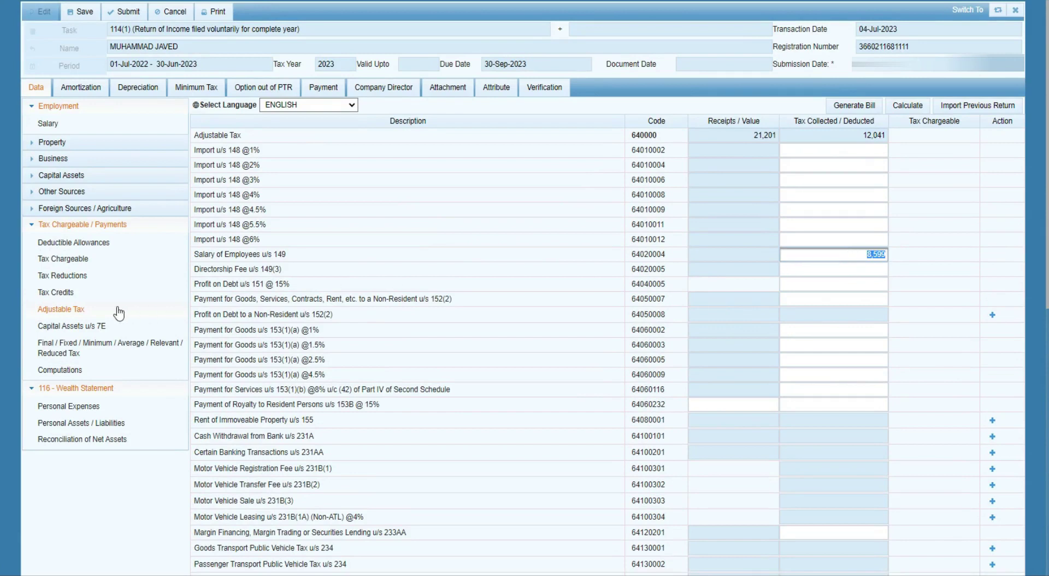
Step: Open Tax Reductions and compare the full-time teacher / researcher reduction with the exempted salary tax in the Excel workbook, returning to the return
{"action": "left_click", "coordinate": [59, 275]}
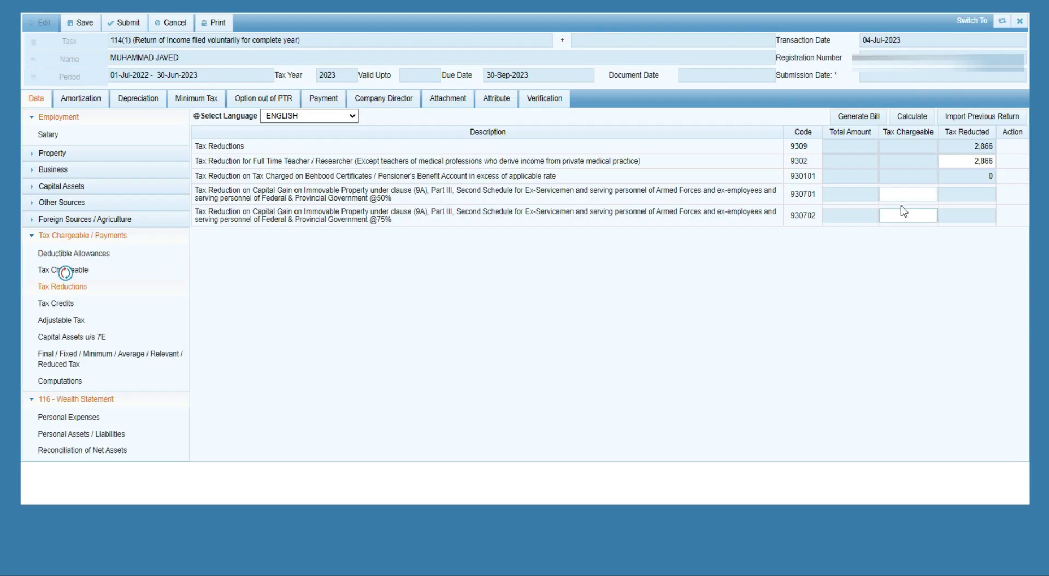
{"action": "left_click", "coordinate": [990, 167]}
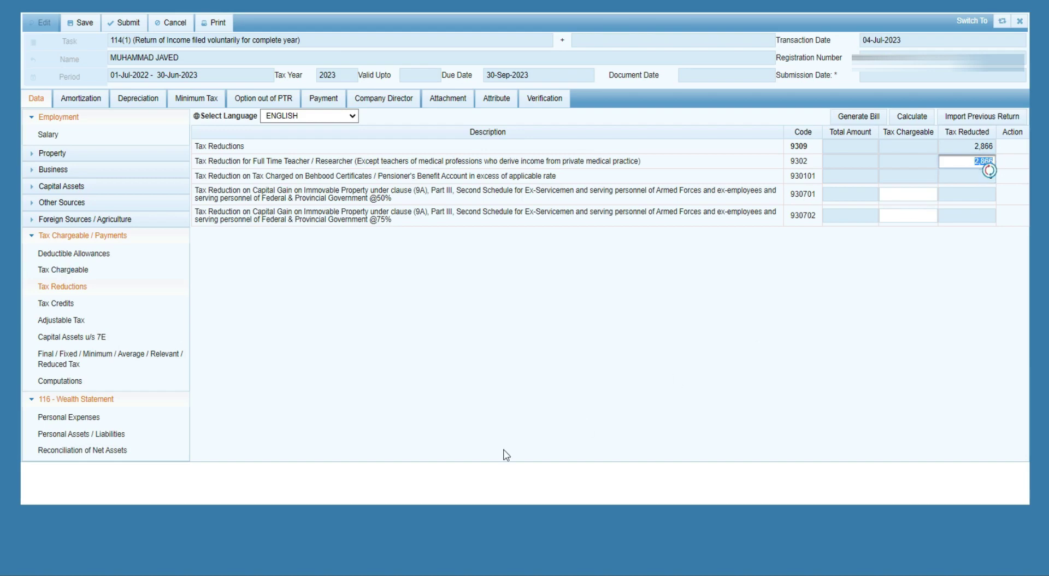
{"action": "left_click", "coordinate": [309, 575]}
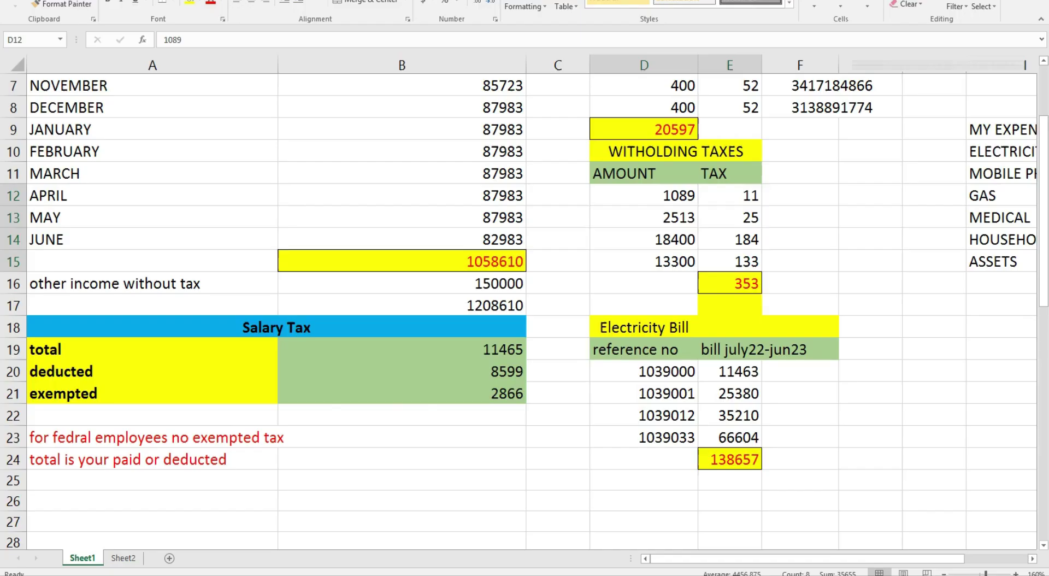
{"action": "left_click", "coordinate": [133, 390]}
{"action": "left_click", "coordinate": [509, 398]}
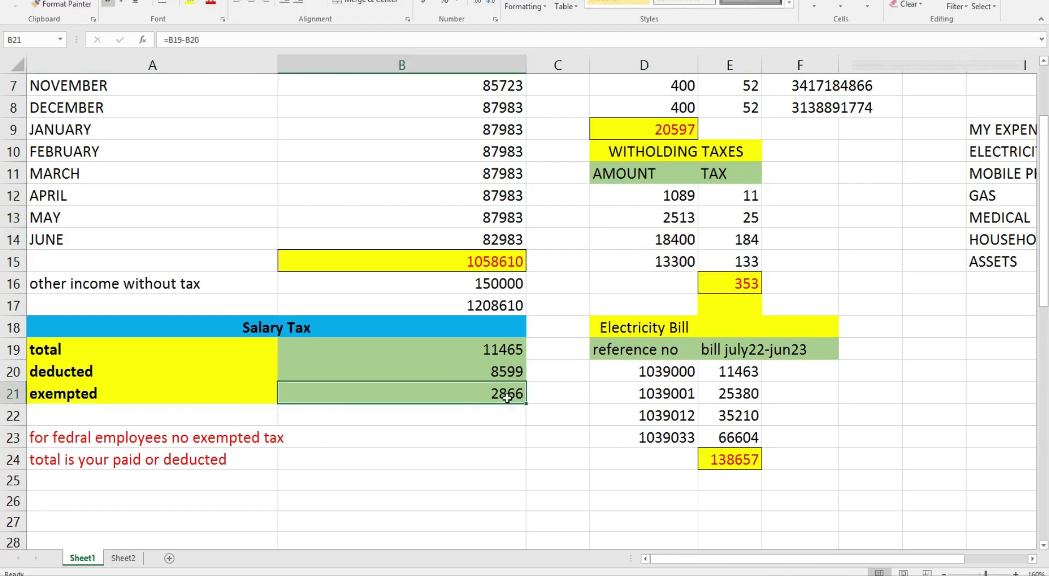
{"action": "left_click", "coordinate": [226, 404]}
{"action": "left_click", "coordinate": [244, 575]}
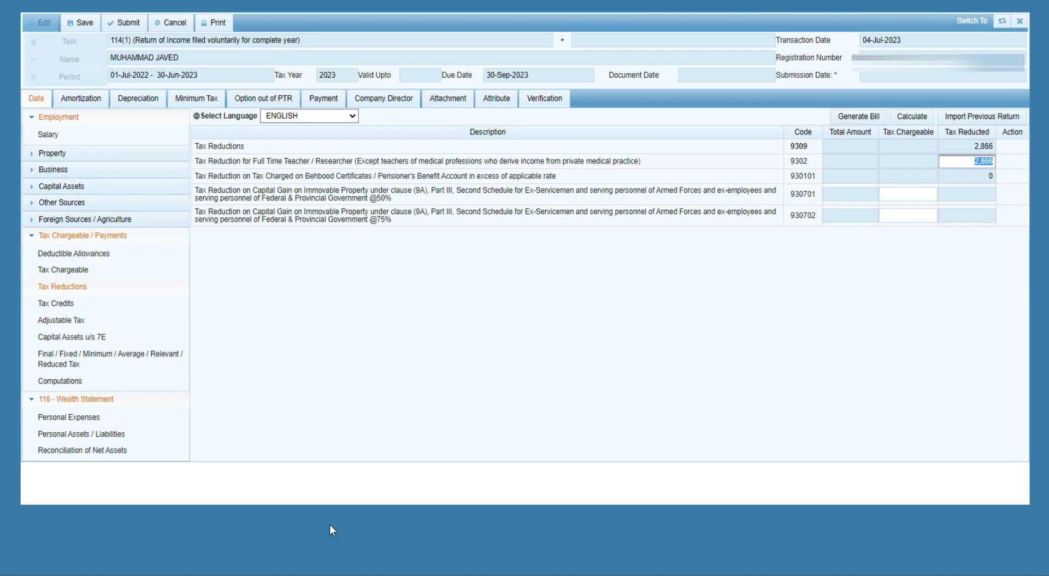
{"action": "left_click", "coordinate": [915, 283]}
Step: Open Computations, recalculate the return, and check the withholding, admitted and refundable income tax
{"action": "left_click", "coordinate": [52, 381]}
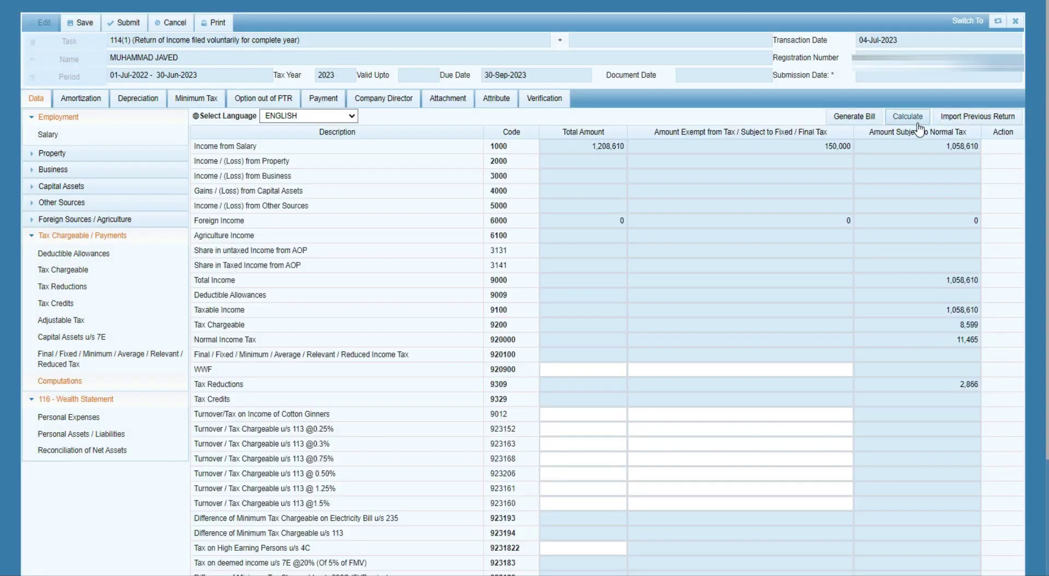
{"action": "left_click", "coordinate": [910, 118]}
{"action": "scroll", "coordinate": [871, 332], "scroll_direction": "down", "scroll_amount": 3}
{"action": "left_click", "coordinate": [820, 487]}
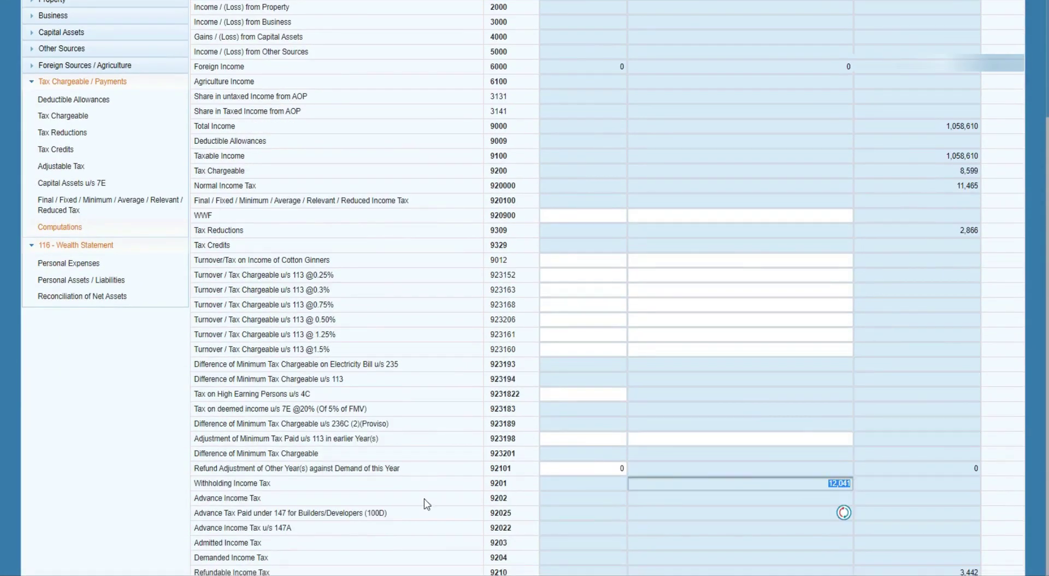
{"action": "left_click_drag", "start_coordinate": [272, 484], "coordinate": [197, 495]}
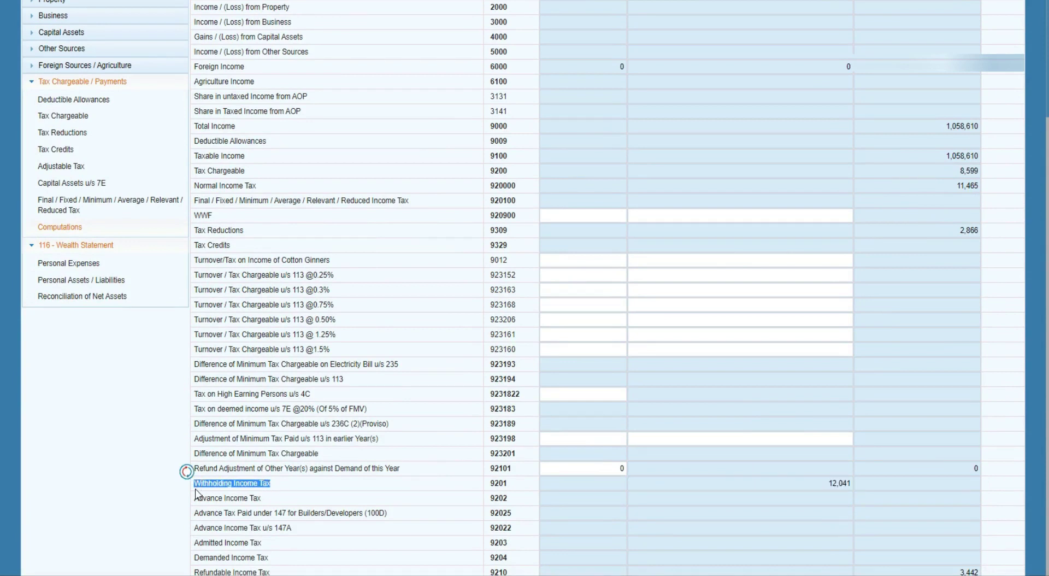
{"action": "left_click", "coordinate": [273, 546]}
{"action": "left_click", "coordinate": [547, 544]}
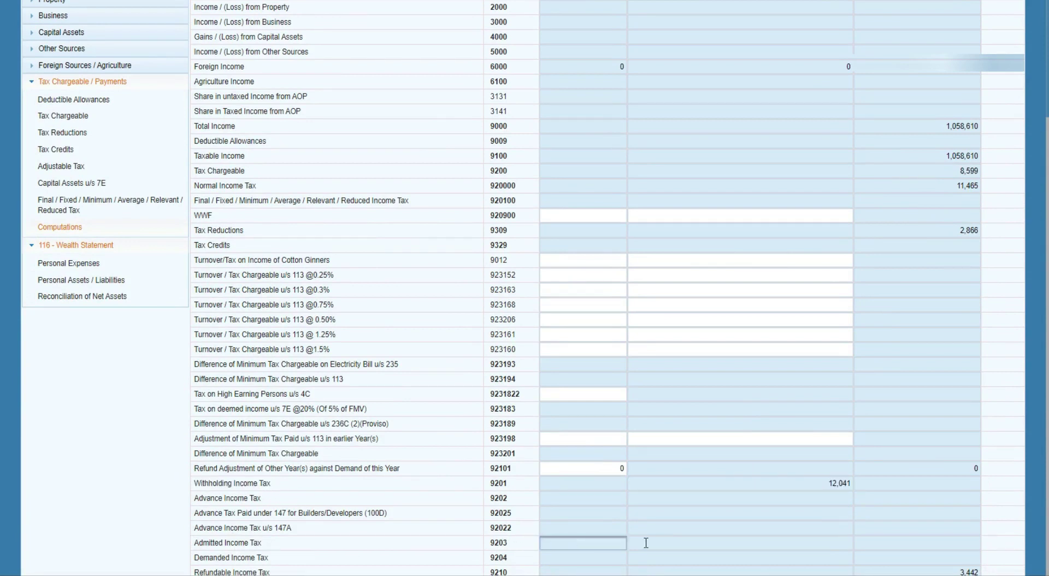
{"action": "left_click", "coordinate": [927, 572]}
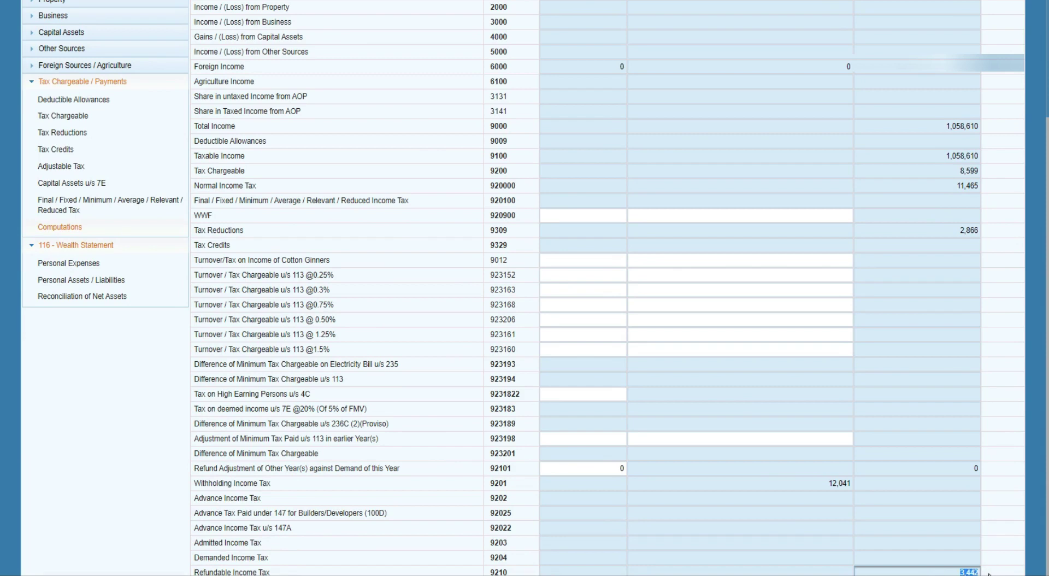
{"action": "left_click", "coordinate": [67, 541]}
{"action": "mouse_move", "coordinate": [244, 575]}
Step: Collapse Tax Chargeable / Payments and open Personal Assets / Liabilities in the 116 - Wealth Statement
{"action": "left_click", "coordinate": [33, 85]}
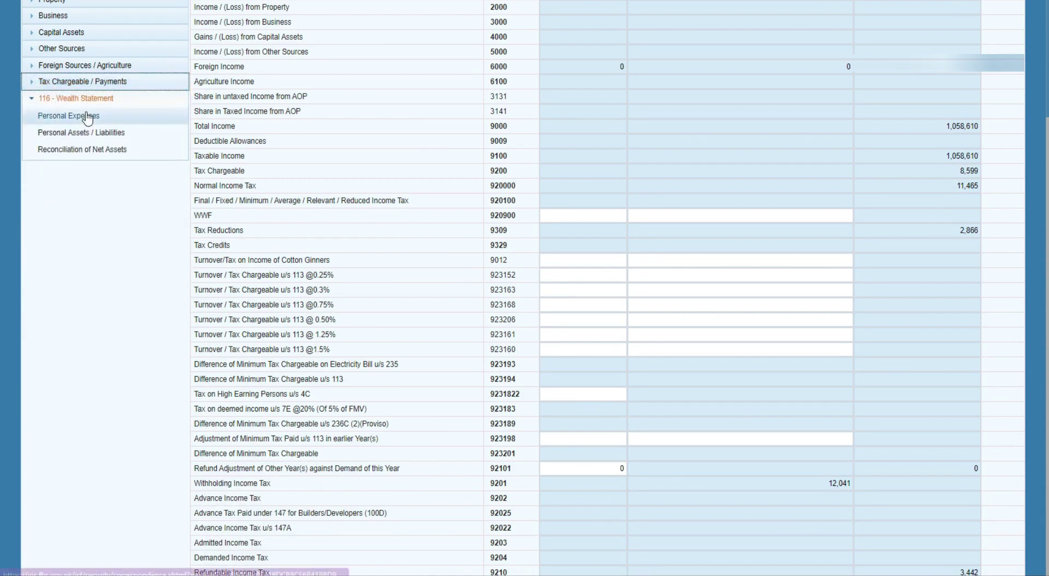
{"action": "left_click", "coordinate": [86, 102]}
{"action": "left_click", "coordinate": [84, 104]}
{"action": "scroll", "coordinate": [457, 209], "scroll_direction": "up", "scroll_amount": 3}
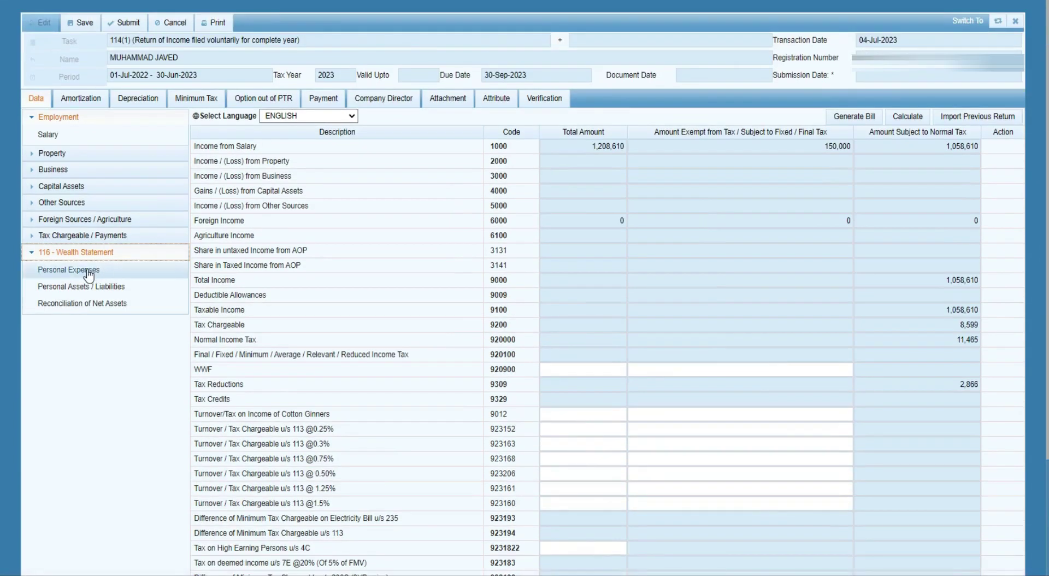
{"action": "left_click", "coordinate": [87, 288]}
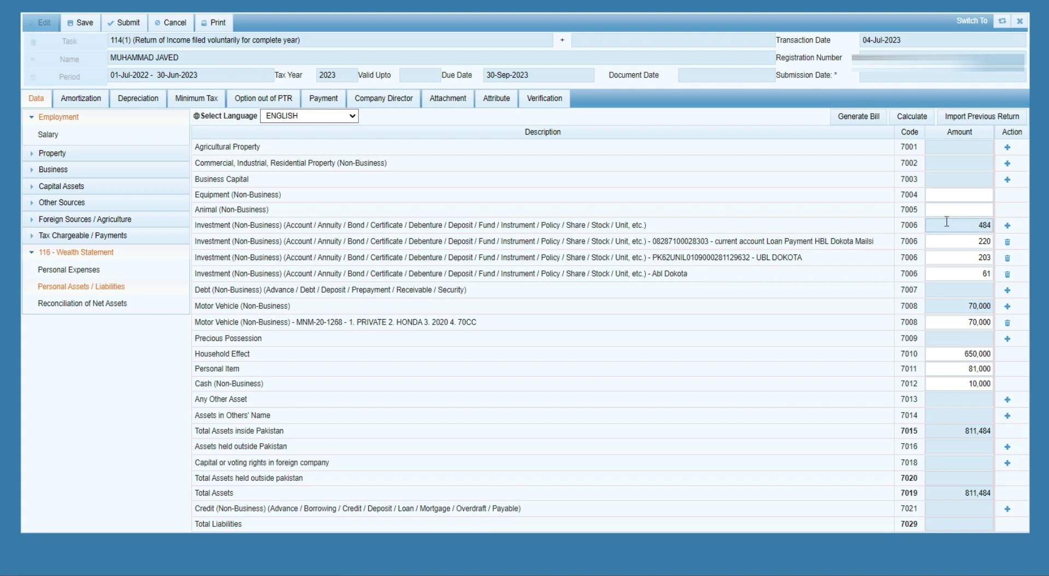
Step: Examine the total and the individual bank account amounts listed under Investment (Non-Business)
{"action": "left_click", "coordinate": [960, 231]}
{"action": "left_click", "coordinate": [965, 244]}
{"action": "left_click", "coordinate": [959, 274]}
{"action": "left_click", "coordinate": [959, 261]}
{"action": "left_click", "coordinate": [963, 245]}
Step: Examine the amounts declared for the motor vehicle, household effects, personal items and non-business cash
{"action": "left_click", "coordinate": [954, 322]}
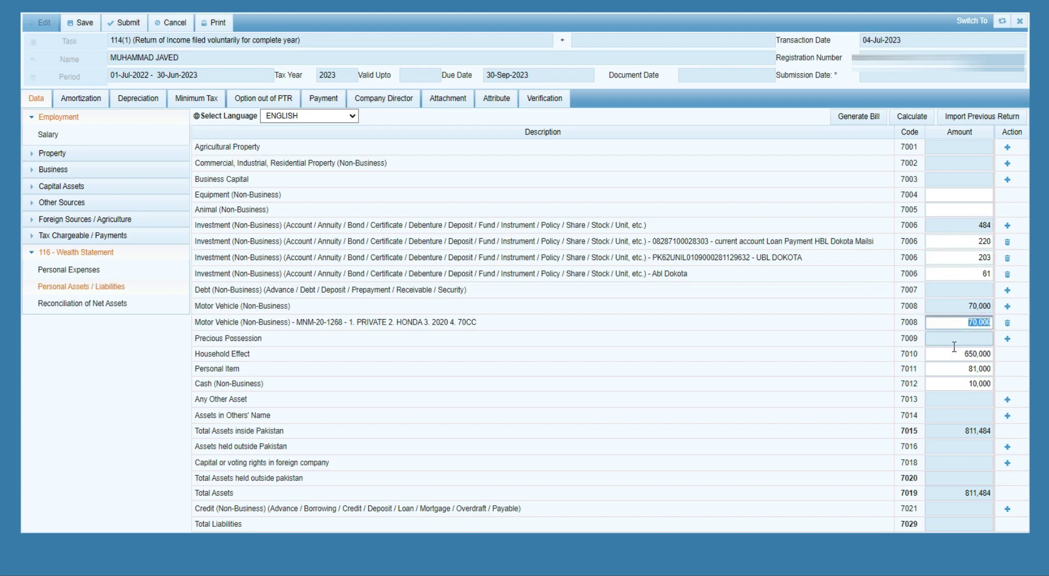
{"action": "key", "text": "Tab"}
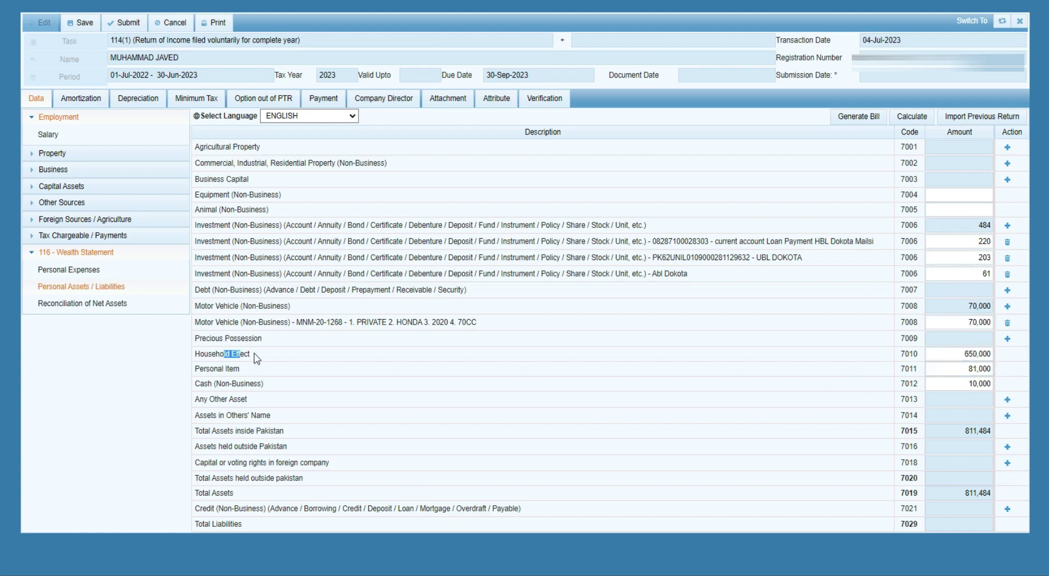
{"action": "left_click", "coordinate": [960, 352]}
{"action": "left_click_drag", "start_coordinate": [960, 353], "coordinate": [986, 371]}
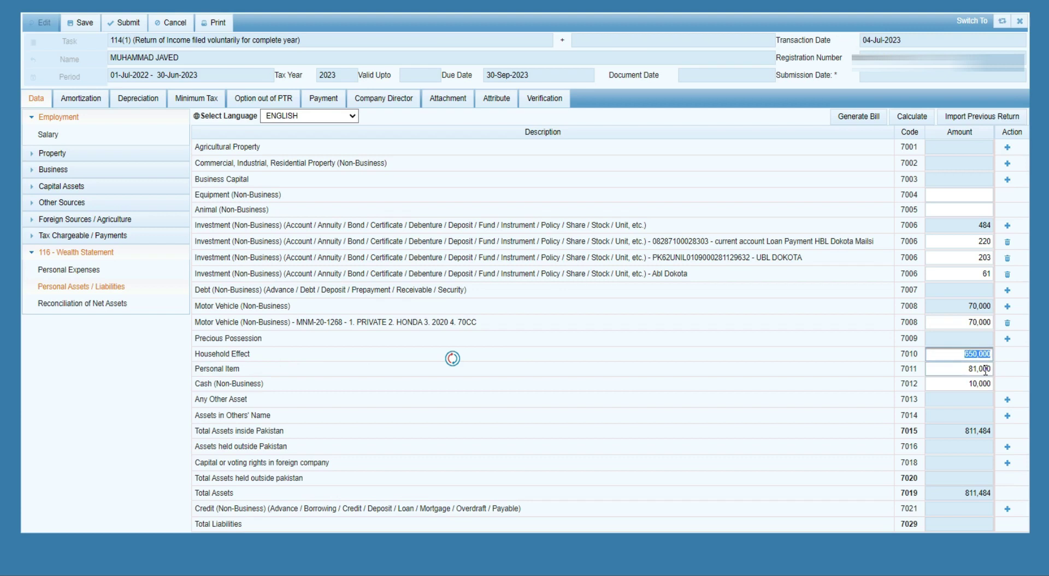
{"action": "key", "text": "Tab"}
{"action": "key", "text": "Tab"}
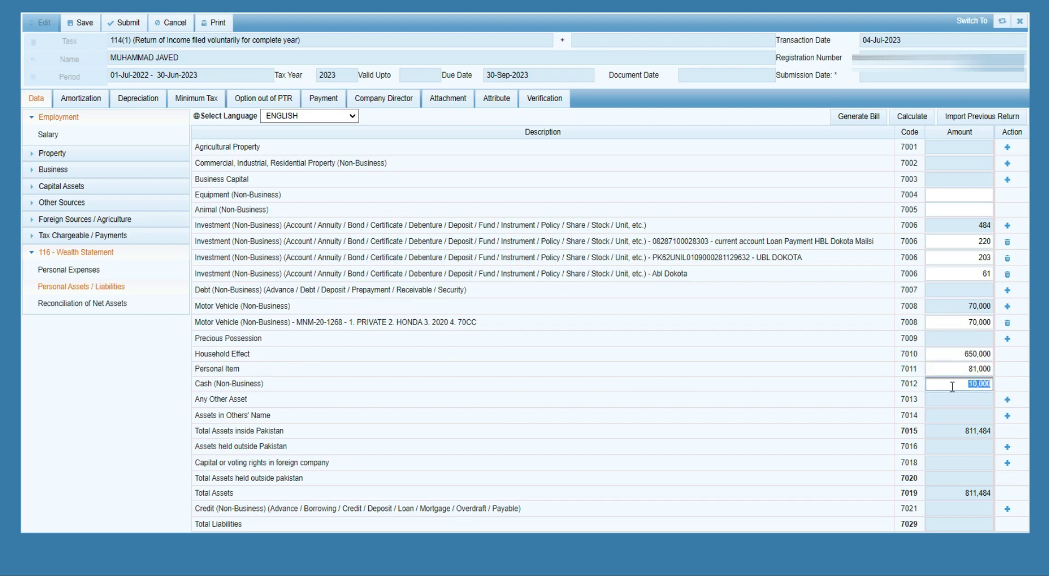
{"action": "left_click", "coordinate": [956, 382]}
Step: Inspect the entry forms for an investment and an agricultural property and the equipment and animal amount fields, without adding anything
{"action": "left_click", "coordinate": [1008, 227]}
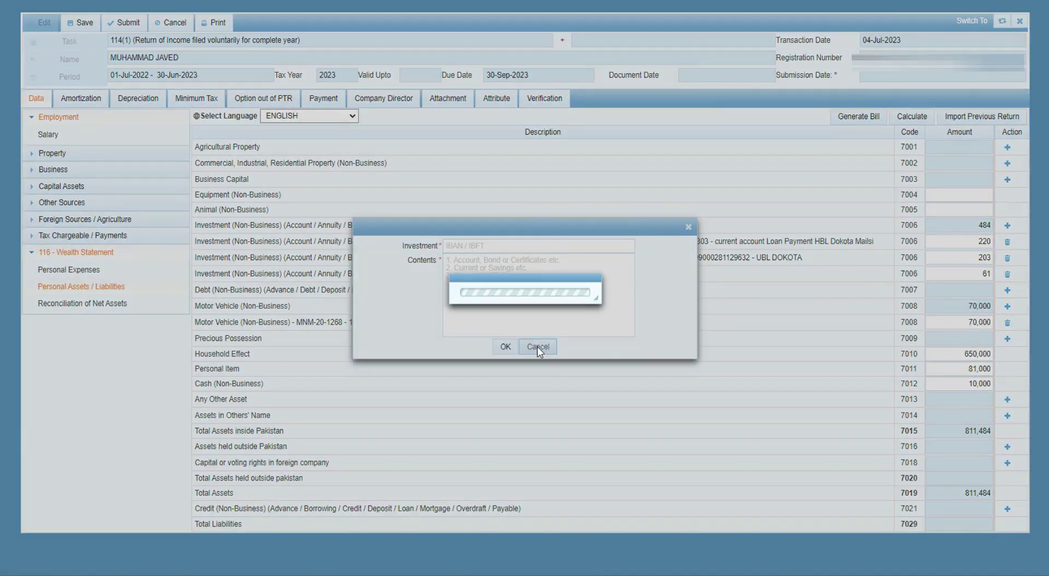
{"action": "left_click", "coordinate": [537, 347]}
{"action": "left_click", "coordinate": [954, 210]}
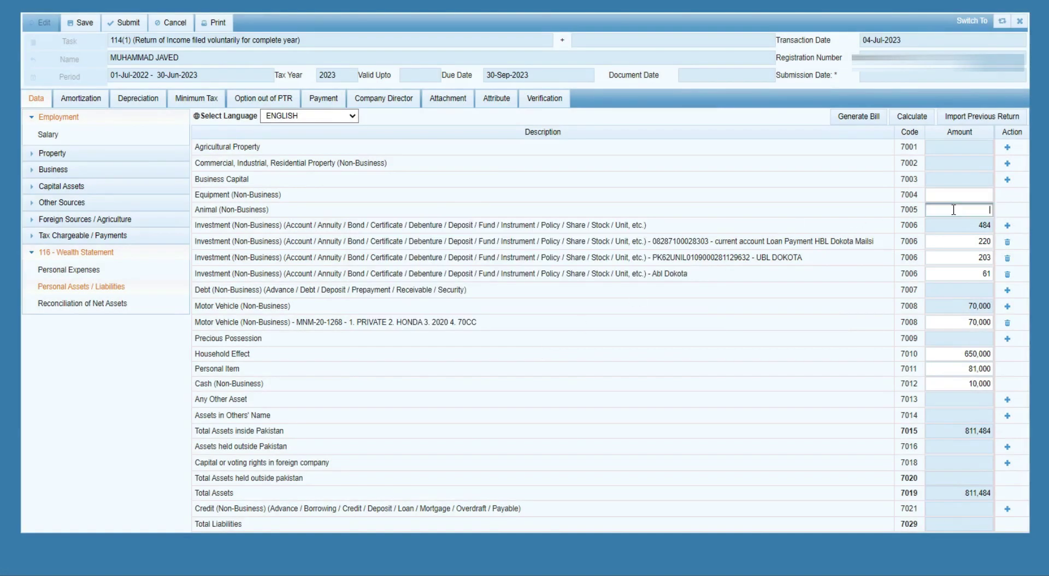
{"action": "left_click", "coordinate": [966, 196]}
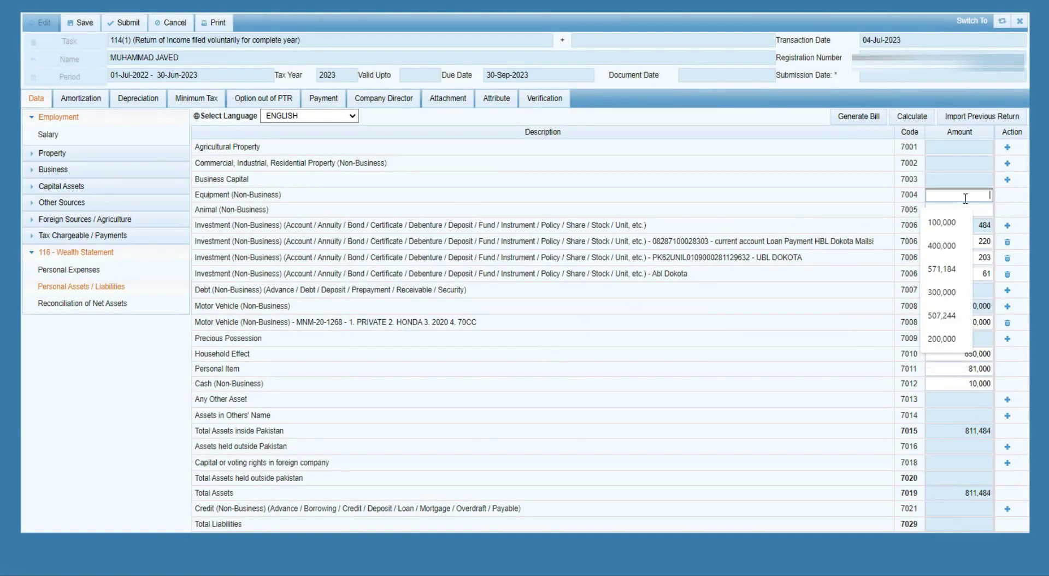
{"action": "left_click", "coordinate": [1008, 148]}
{"action": "left_click", "coordinate": [512, 253]}
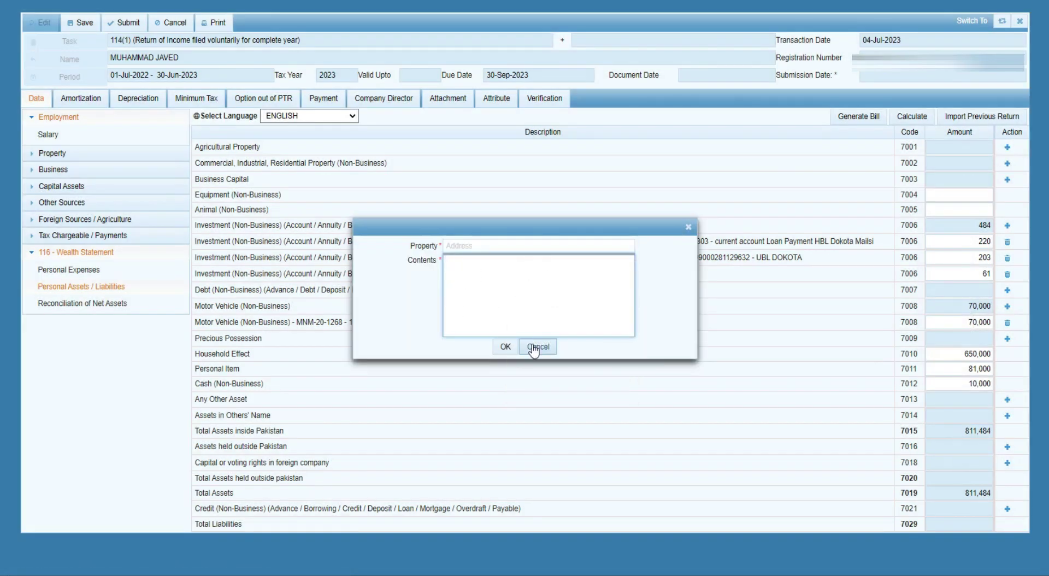
{"action": "left_click", "coordinate": [534, 347]}
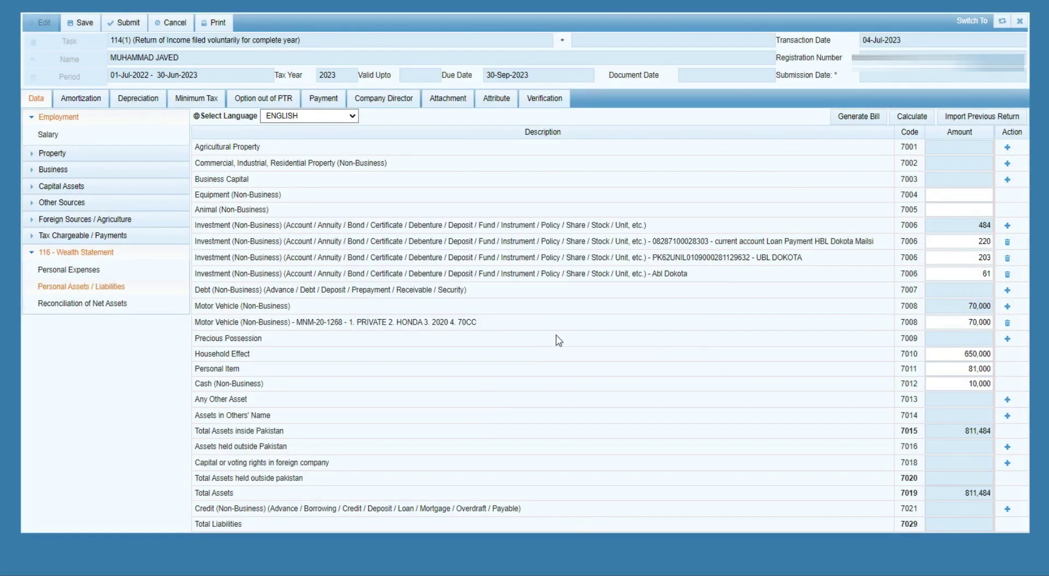
Step: Check the total assets amount, and open Personal Expenses to review the declared expenses
{"action": "double_click", "coordinate": [978, 492]}
{"action": "left_click", "coordinate": [122, 436]}
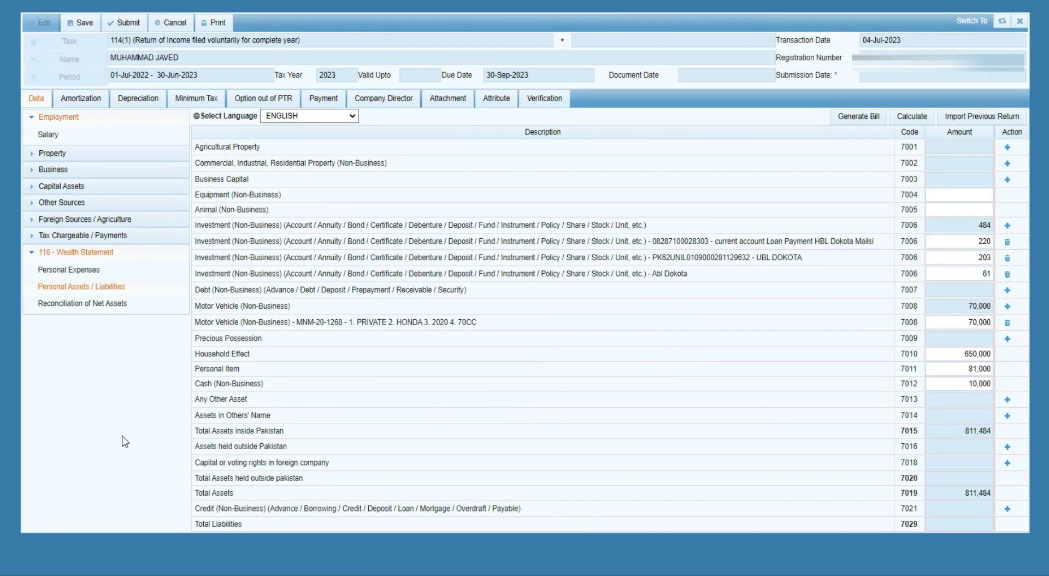
{"action": "left_click", "coordinate": [84, 271]}
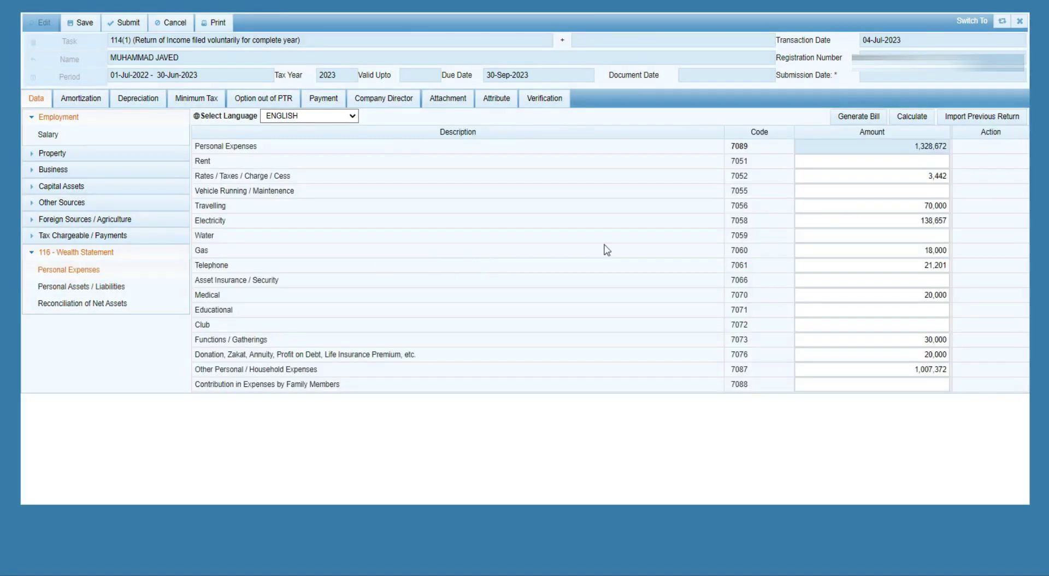
Step: Open Reconciliation of Net Assets and check the declared income against the salary total and other income without tax in the Excel workbook
{"action": "left_click", "coordinate": [98, 302]}
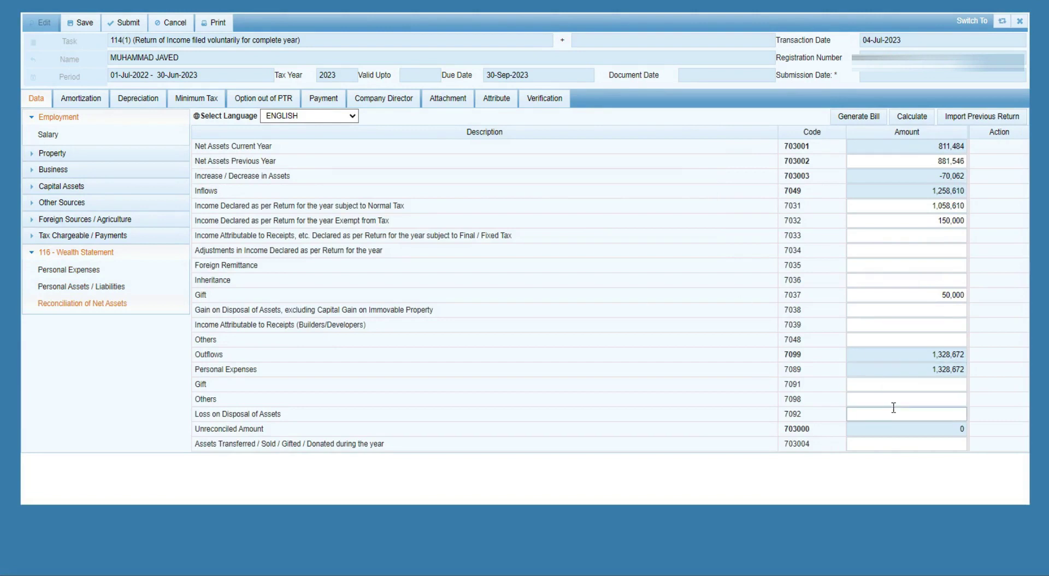
{"action": "left_click", "coordinate": [929, 206]}
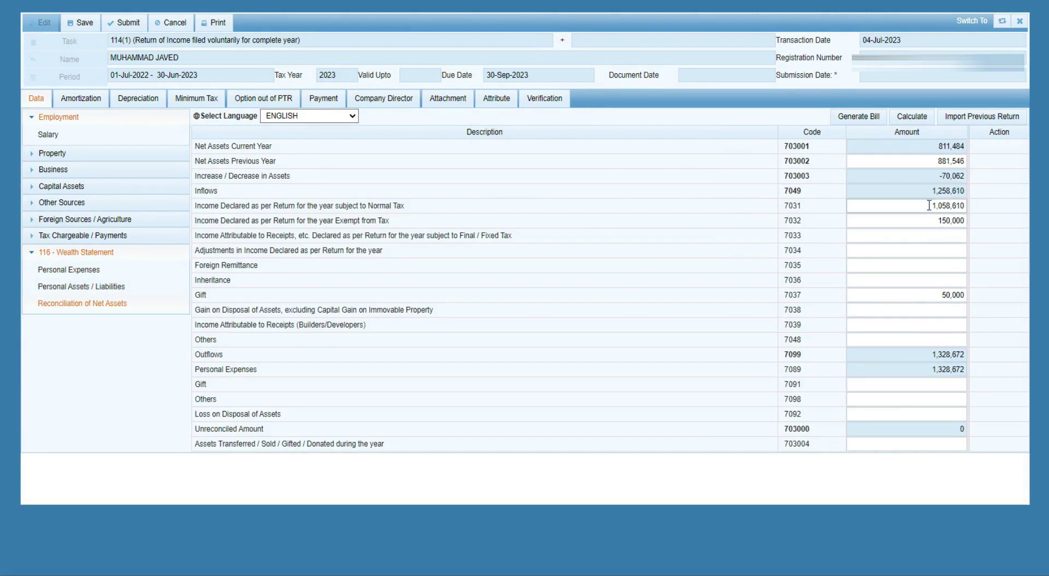
{"action": "left_click_drag", "start_coordinate": [406, 206], "coordinate": [203, 217]}
{"action": "mouse_move", "coordinate": [292, 568]}
{"action": "left_click", "coordinate": [317, 533]}
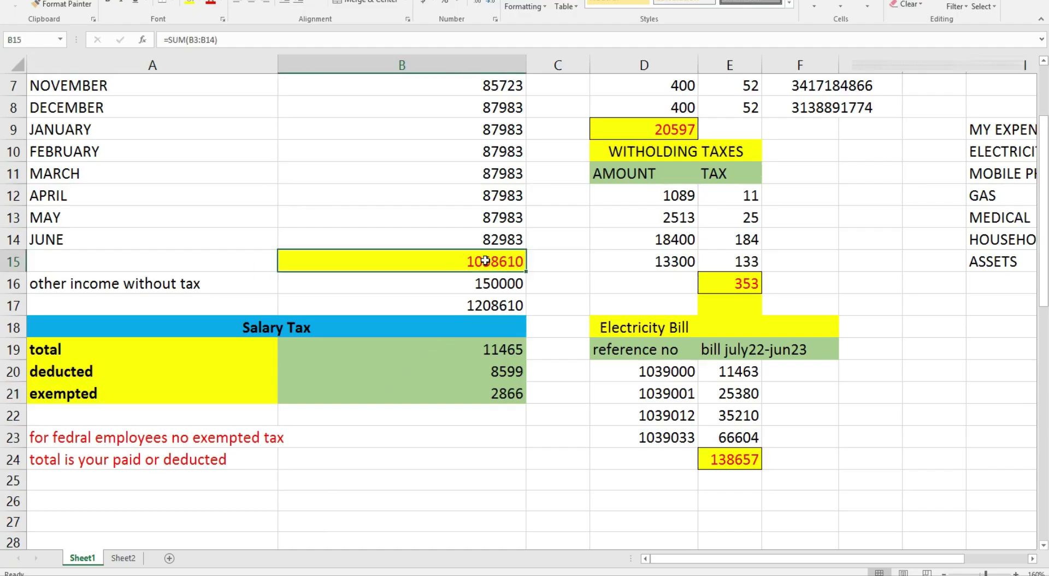
{"action": "left_click", "coordinate": [474, 283]}
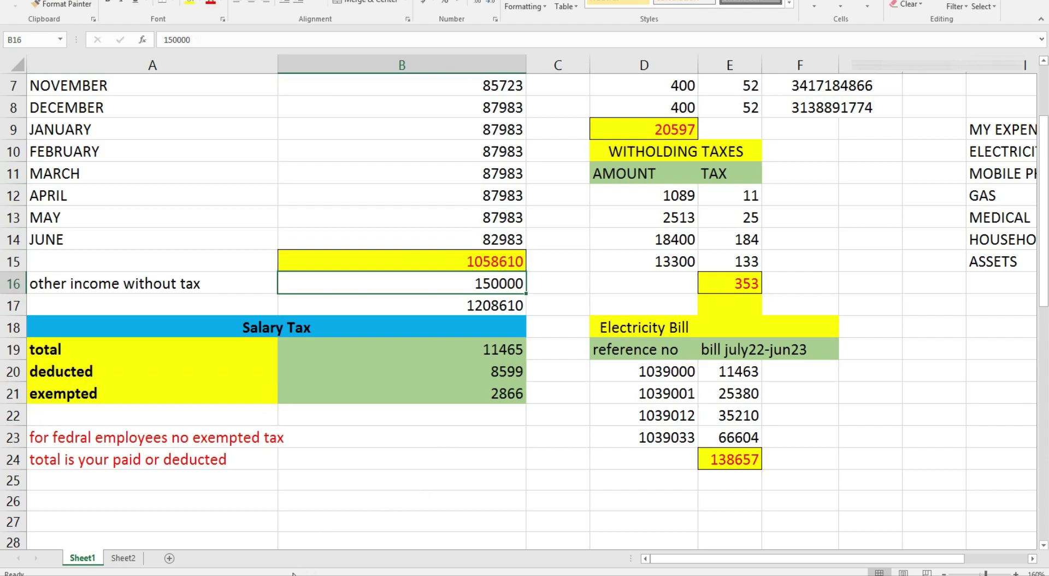
Step: Return to the reconciliation and examine the inflows for taxable income, exempt income, gift and inheritance
{"action": "mouse_move", "coordinate": [293, 573]}
{"action": "left_click", "coordinate": [290, 513]}
{"action": "double_click", "coordinate": [947, 211]}
{"action": "double_click", "coordinate": [947, 220]}
{"action": "double_click", "coordinate": [948, 295]}
{"action": "mouse_move", "coordinate": [208, 297]}
{"action": "left_mouse_down"}
{"action": "mouse_move", "coordinate": [193, 295]}
{"action": "mouse_move", "coordinate": [200, 280]}
{"action": "left_mouse_up"}
{"action": "left_click", "coordinate": [251, 284]}
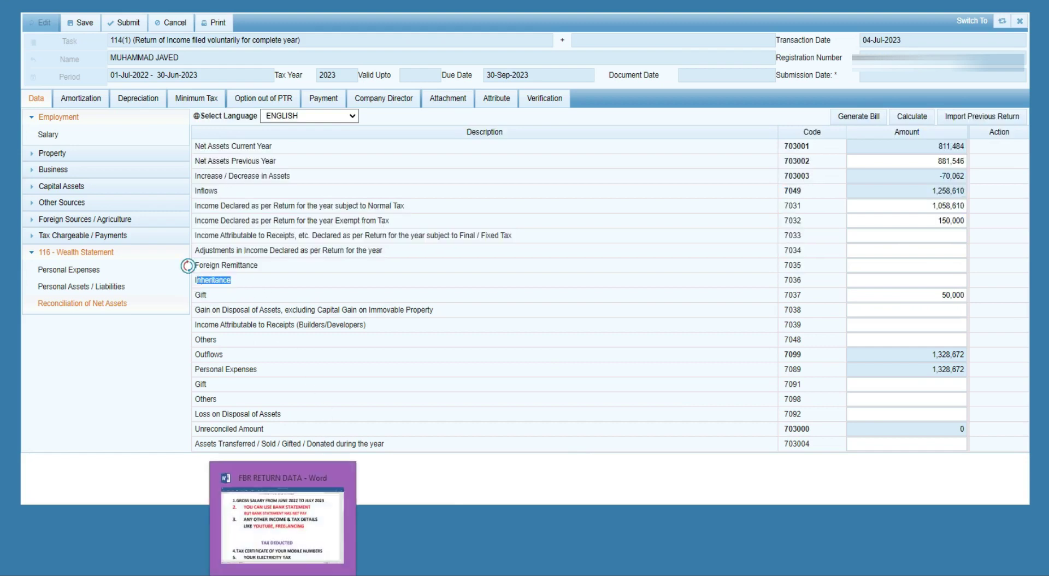
Step: In the Excel workbook's ASSETS table, change the note beside the Samsung Mobile amount to "gift"
{"action": "left_click", "coordinate": [320, 574]}
{"action": "left_click_drag", "start_coordinate": [772, 560], "coordinate": [827, 562]}
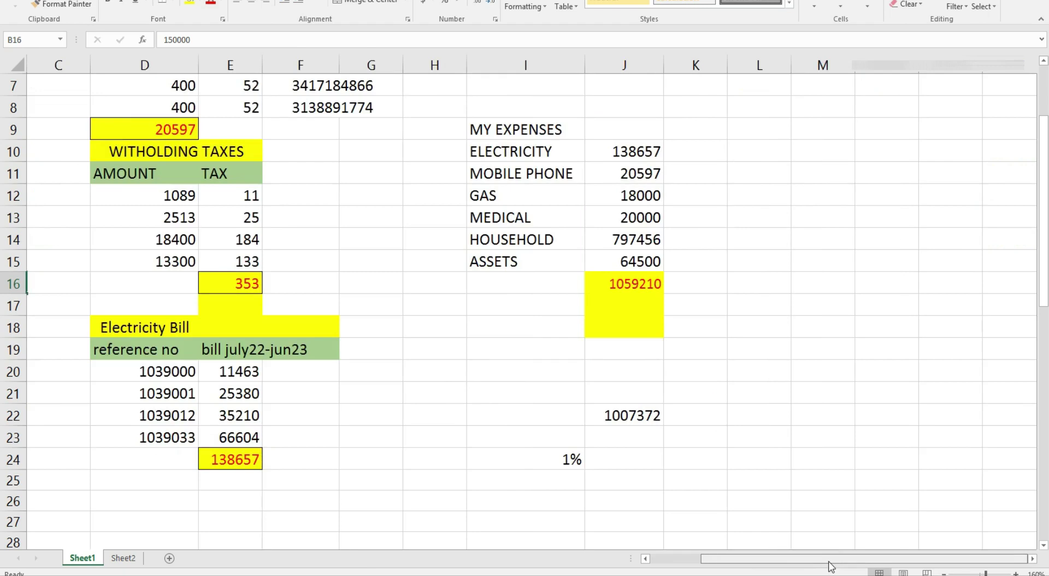
{"action": "scroll", "coordinate": [558, 419], "scroll_direction": "up", "scroll_amount": 2}
{"action": "left_click", "coordinate": [692, 164]}
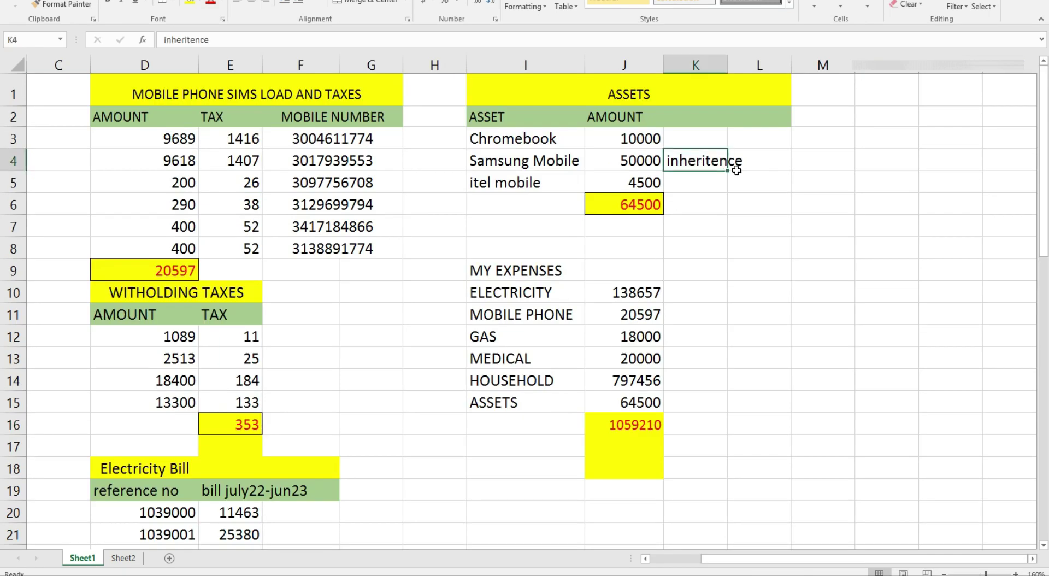
{"action": "type", "text": "gift"}
{"action": "key", "text": "Return"}
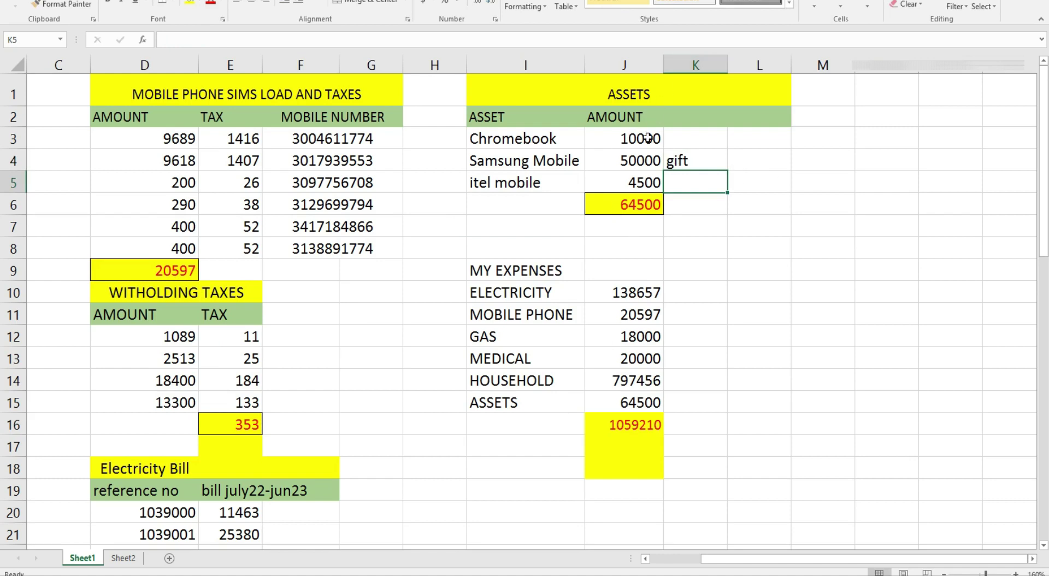
Step: Compare the Samsung Mobile, Chromebook and itel mobile amounts in Excel with the Gift and Personal Item amounts declared in Iris
{"action": "left_click", "coordinate": [619, 158]}
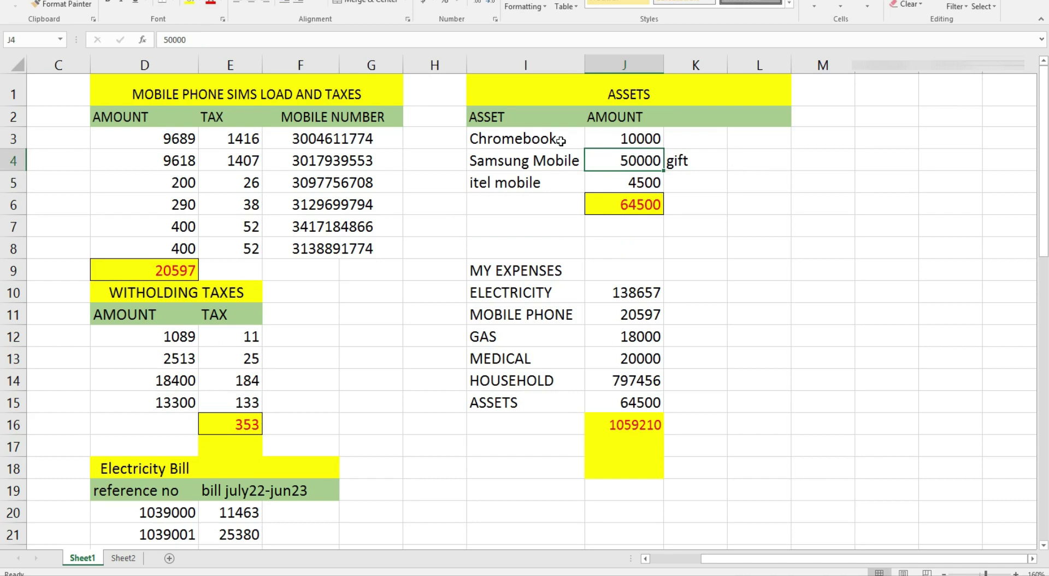
{"action": "left_click_drag", "start_coordinate": [574, 137], "coordinate": [614, 137]}
{"action": "left_click_drag", "start_coordinate": [569, 184], "coordinate": [595, 182]}
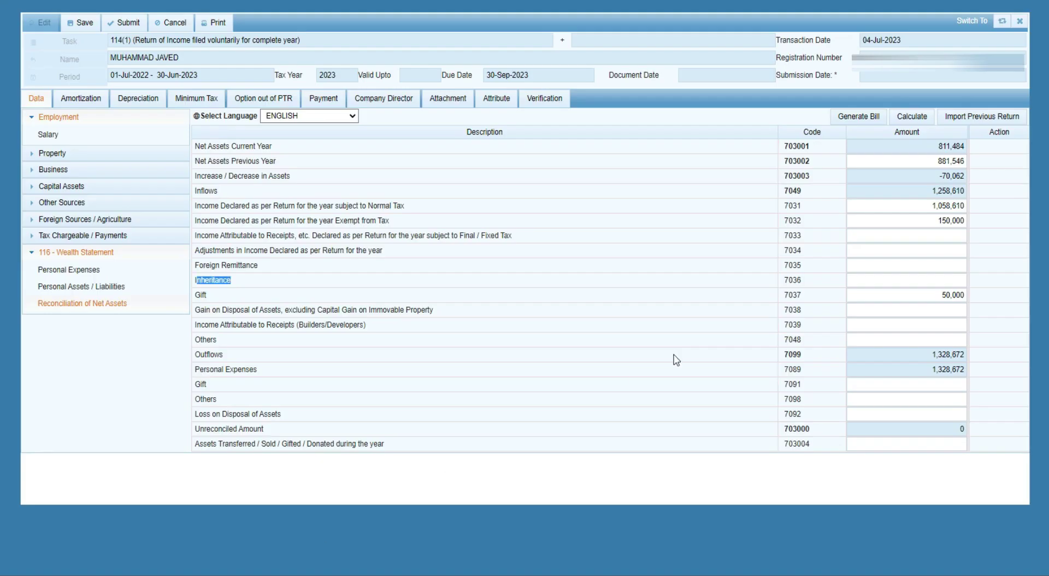
{"action": "left_click", "coordinate": [921, 298]}
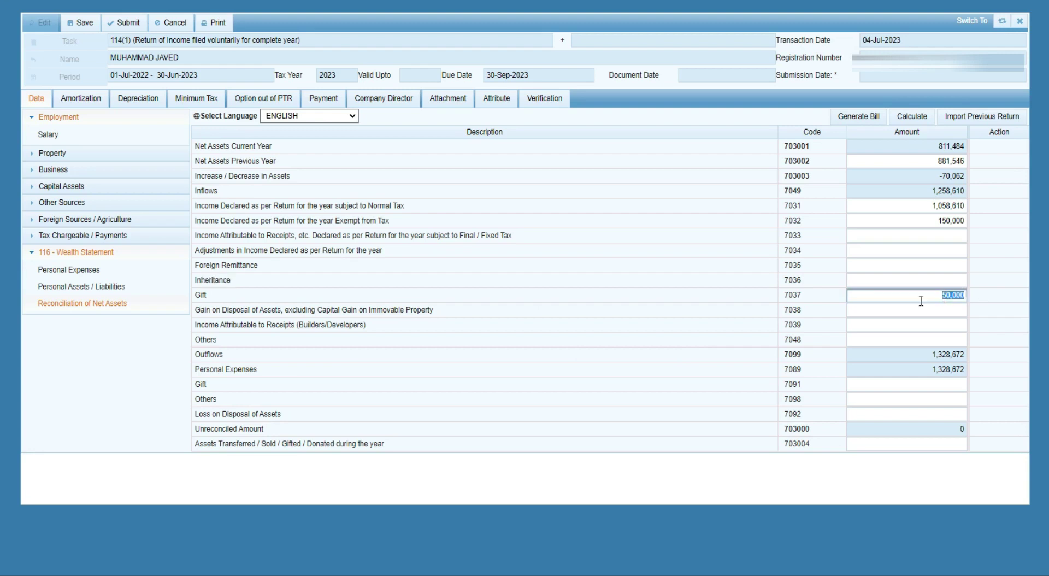
{"action": "left_click", "coordinate": [96, 288]}
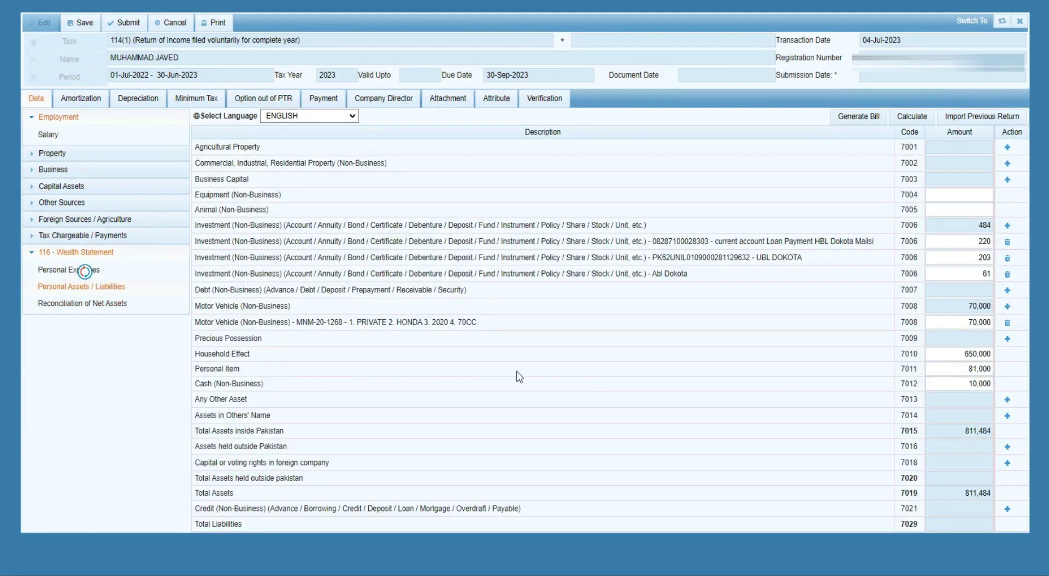
{"action": "left_click", "coordinate": [984, 370]}
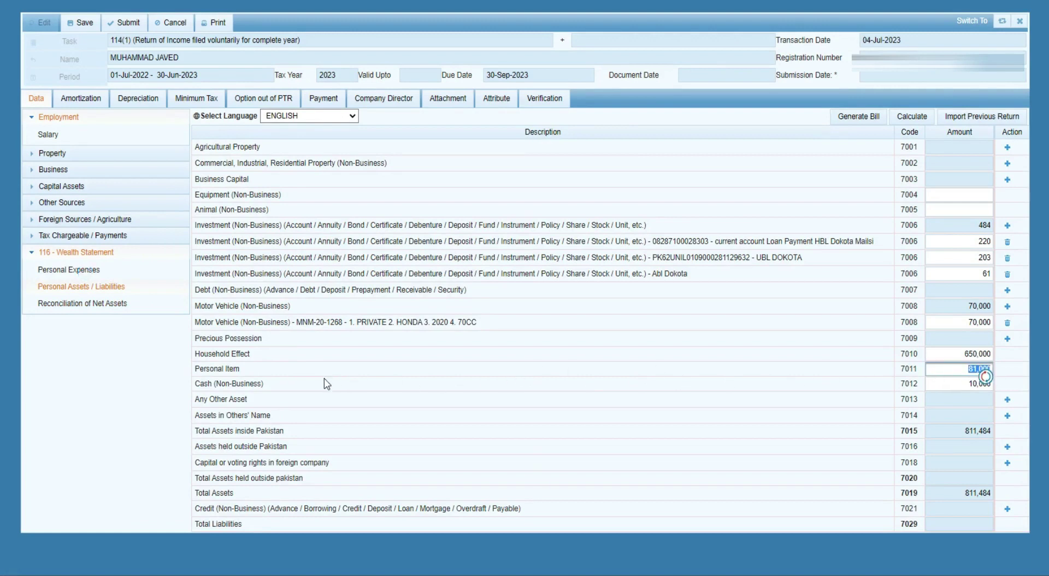
Step: Return to Reconciliation of Net Assets and check the exempt income, gift and personal expenses amounts
{"action": "left_click", "coordinate": [103, 303]}
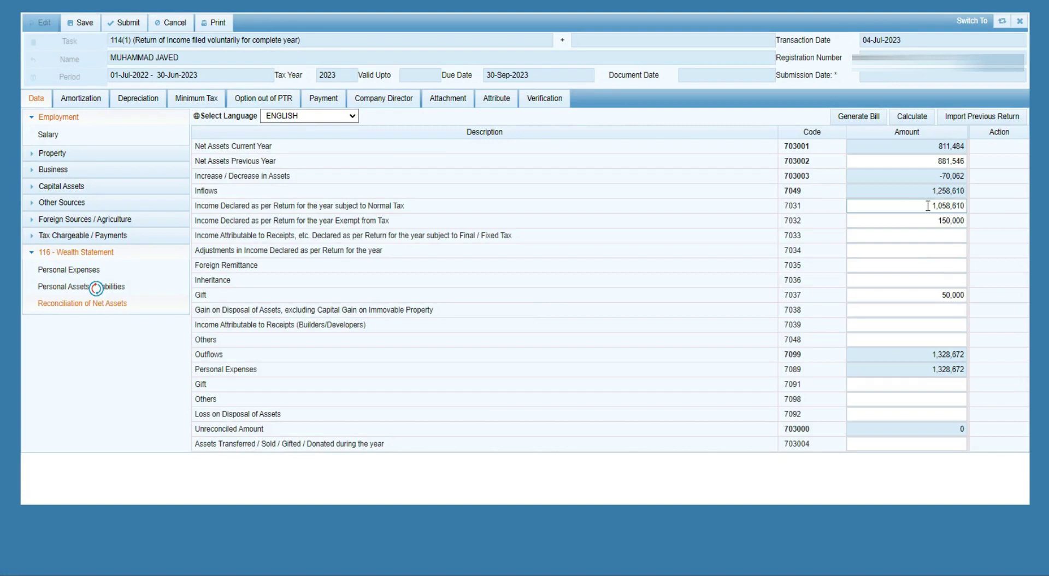
{"action": "left_click", "coordinate": [961, 223]}
{"action": "left_click", "coordinate": [932, 293]}
{"action": "left_click", "coordinate": [893, 370]}
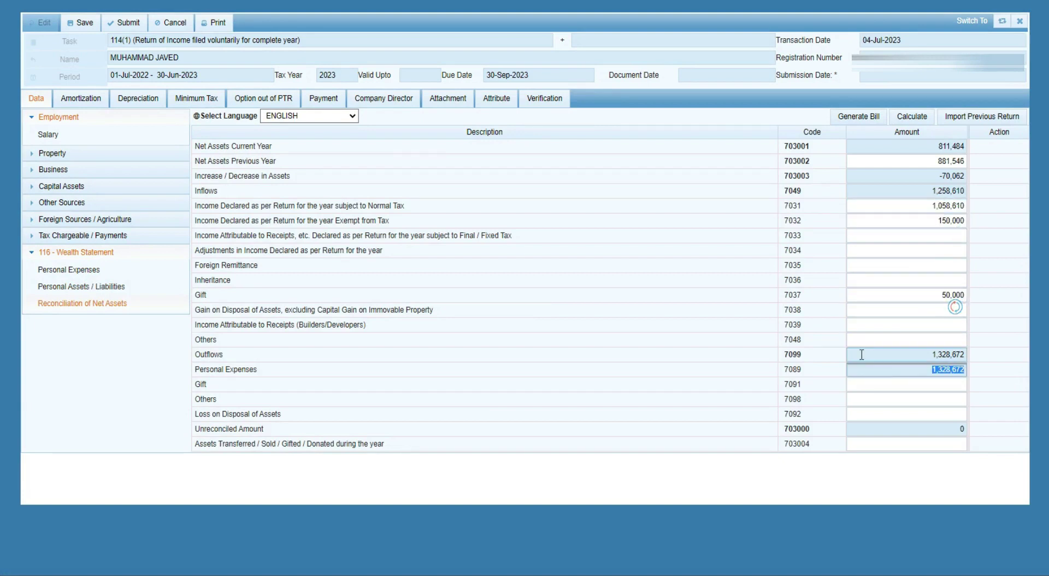
{"action": "left_click", "coordinate": [657, 455]}
Step: Clear the Other Personal / Household Expenses amount under Personal Expenses and recalculate the total
{"action": "left_click", "coordinate": [69, 269]}
{"action": "left_click", "coordinate": [866, 367]}
{"action": "key", "text": "Delete"}
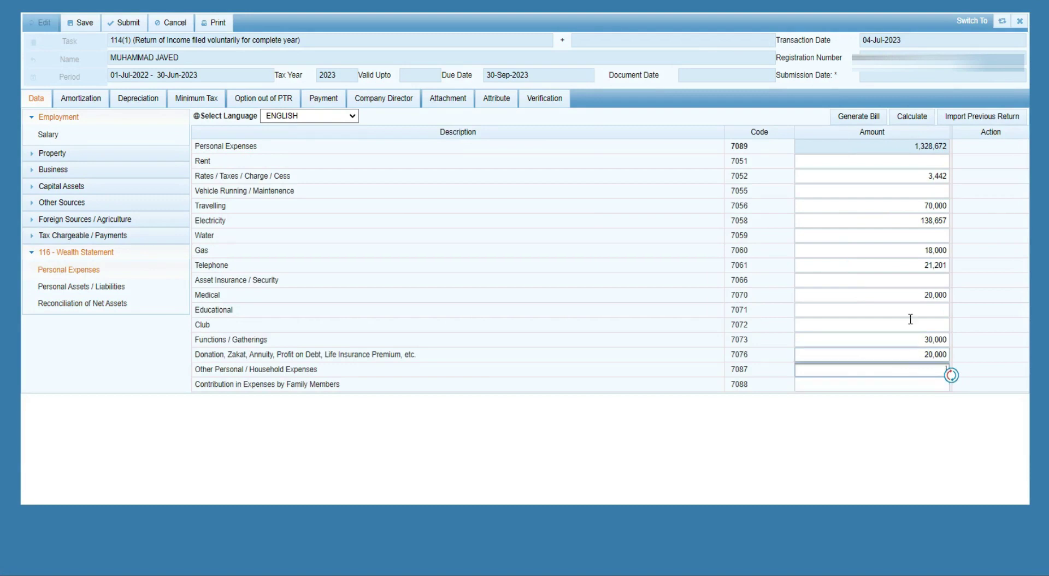
{"action": "left_click", "coordinate": [913, 117]}
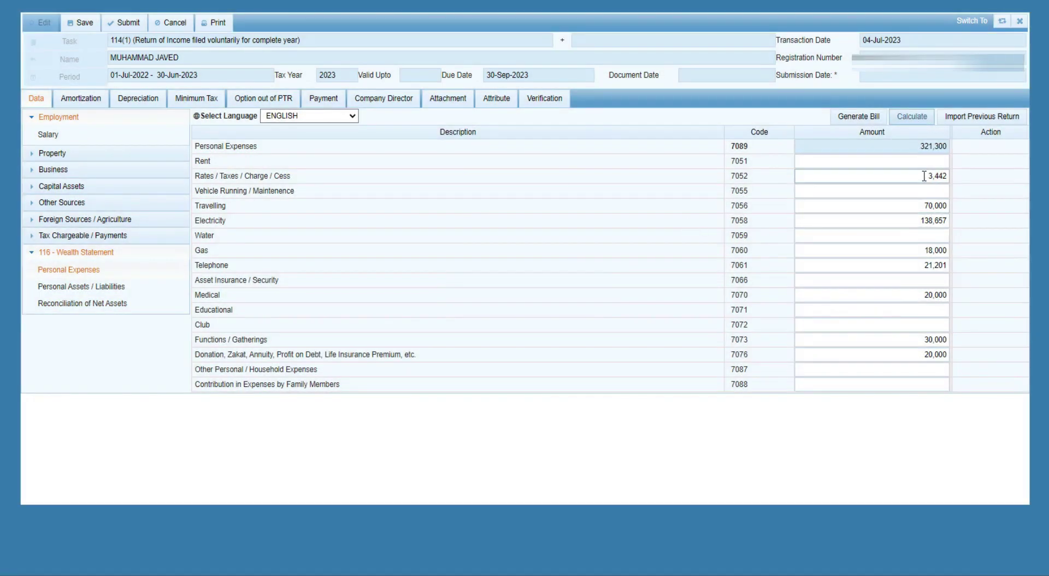
Step: Review the individual personal expenses, starting with Rates / Taxes / Charge / Cess, and the recalculated total
{"action": "left_click_drag", "start_coordinate": [924, 176], "coordinate": [950, 176]}
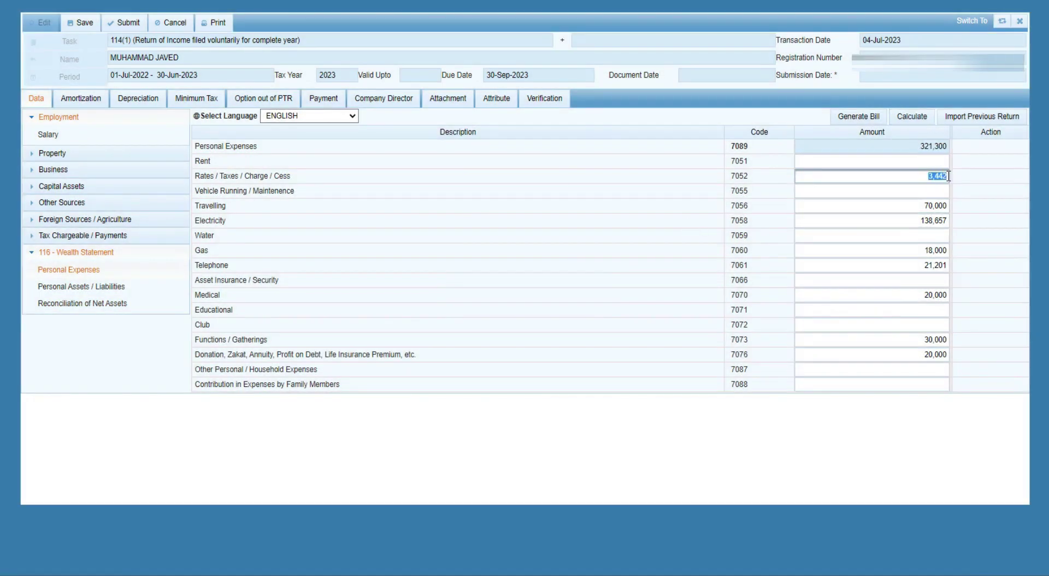
{"action": "left_click", "coordinate": [877, 470]}
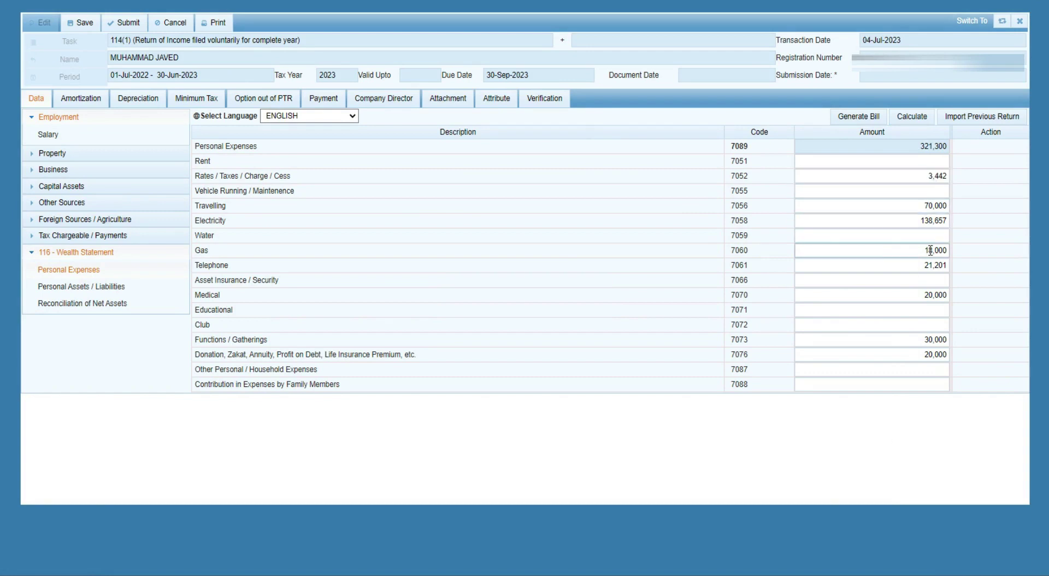
{"action": "left_click_drag", "start_coordinate": [212, 175], "coordinate": [214, 303]}
{"action": "left_click", "coordinate": [436, 428]}
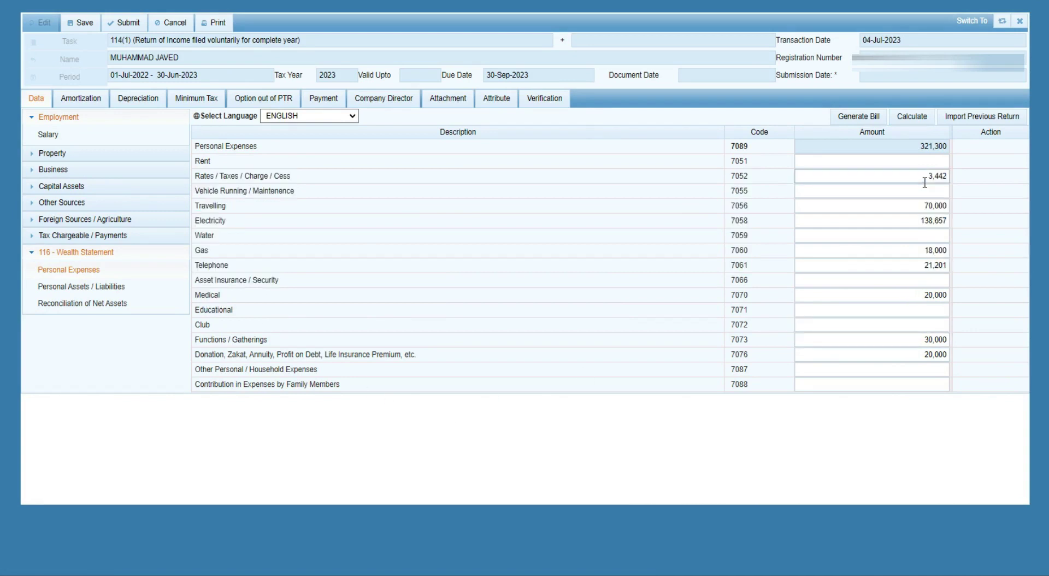
{"action": "left_click", "coordinate": [936, 152]}
Step: Check the Unreconciled Amount in Reconciliation of Net Assets
{"action": "left_click", "coordinate": [110, 304]}
{"action": "left_click_drag", "start_coordinate": [931, 428], "coordinate": [952, 430]}
{"action": "left_click", "coordinate": [951, 443]}
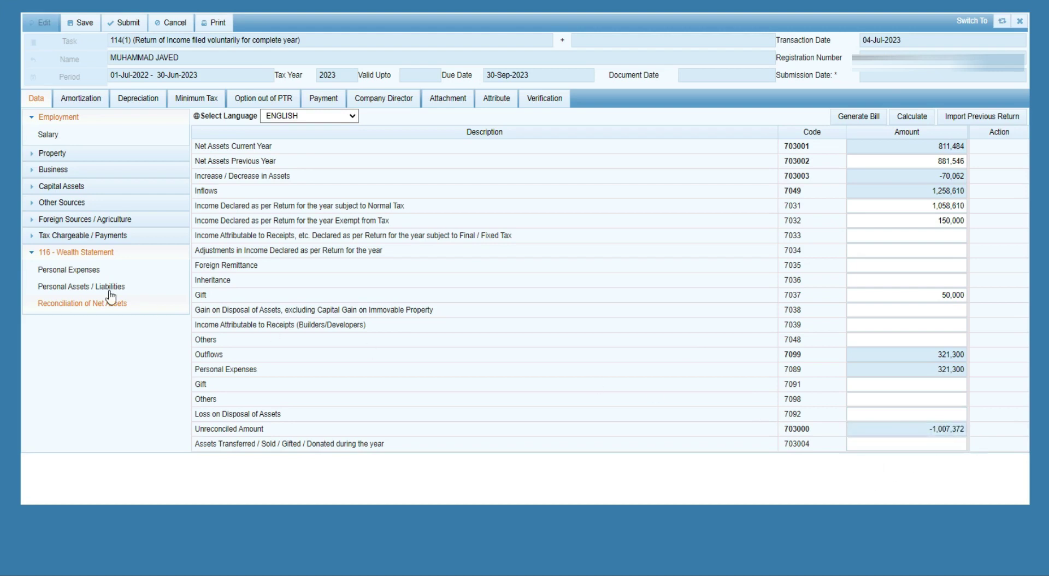
Step: Set Other Personal / Household Expenses to 1,007,372, recalculate, and check the result in Reconciliation of Net Assets
{"action": "left_click", "coordinate": [67, 272]}
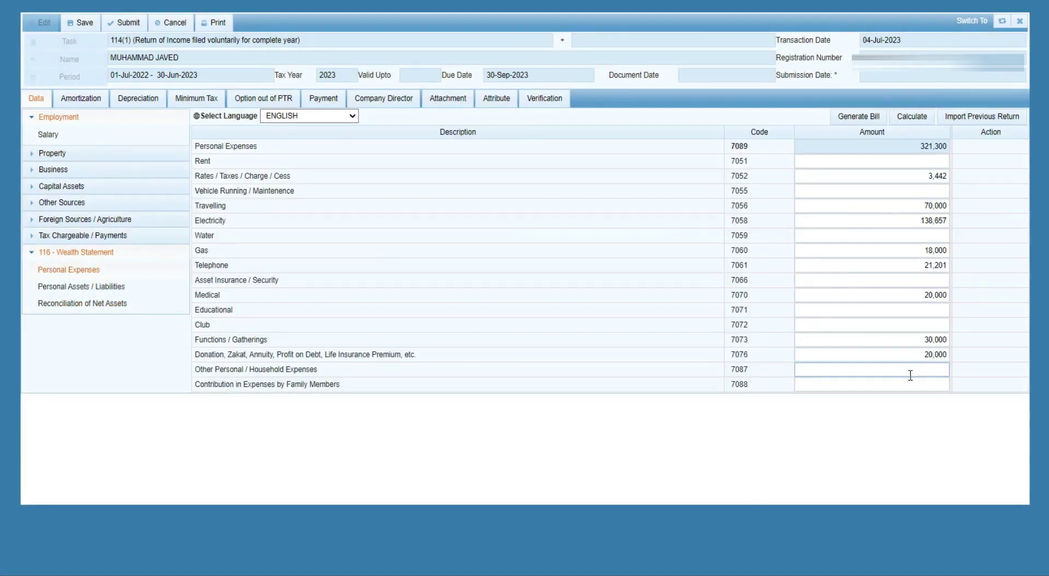
{"action": "left_click", "coordinate": [911, 375]}
{"action": "type", "text": "100"}
{"action": "left_click", "coordinate": [913, 116]}
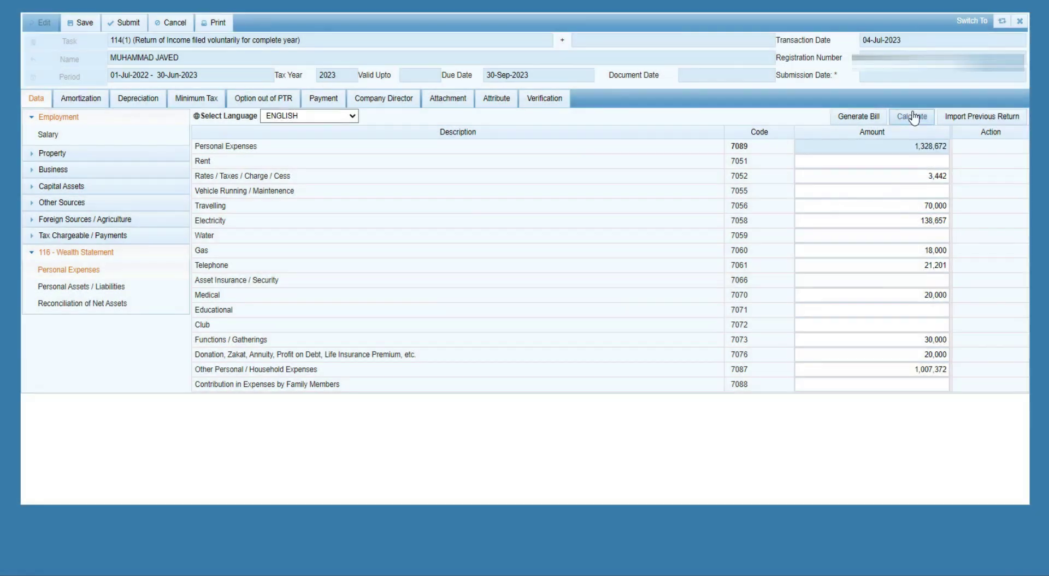
{"action": "left_click", "coordinate": [64, 303]}
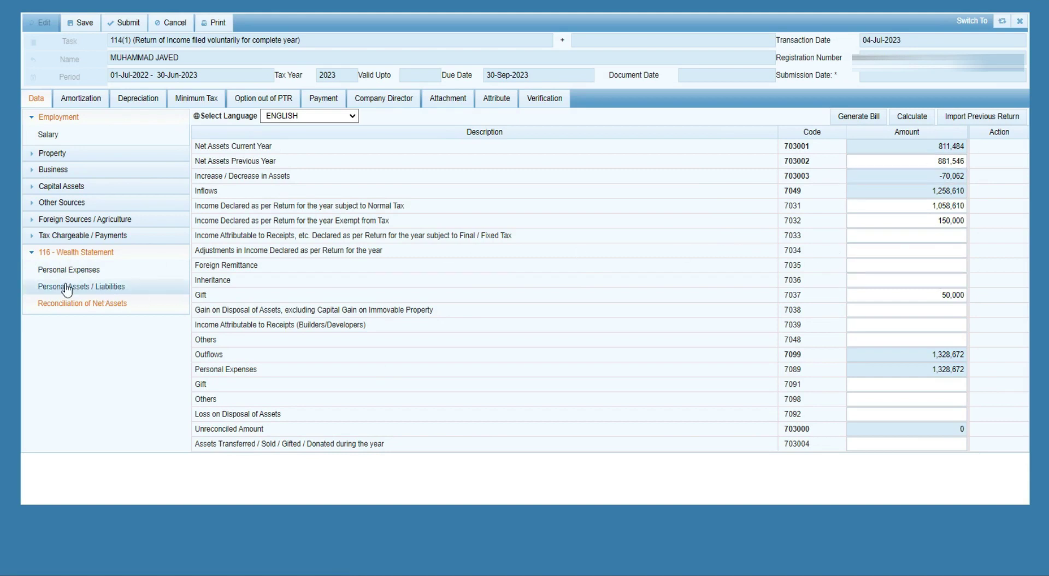
{"action": "left_click", "coordinate": [31, 259]}
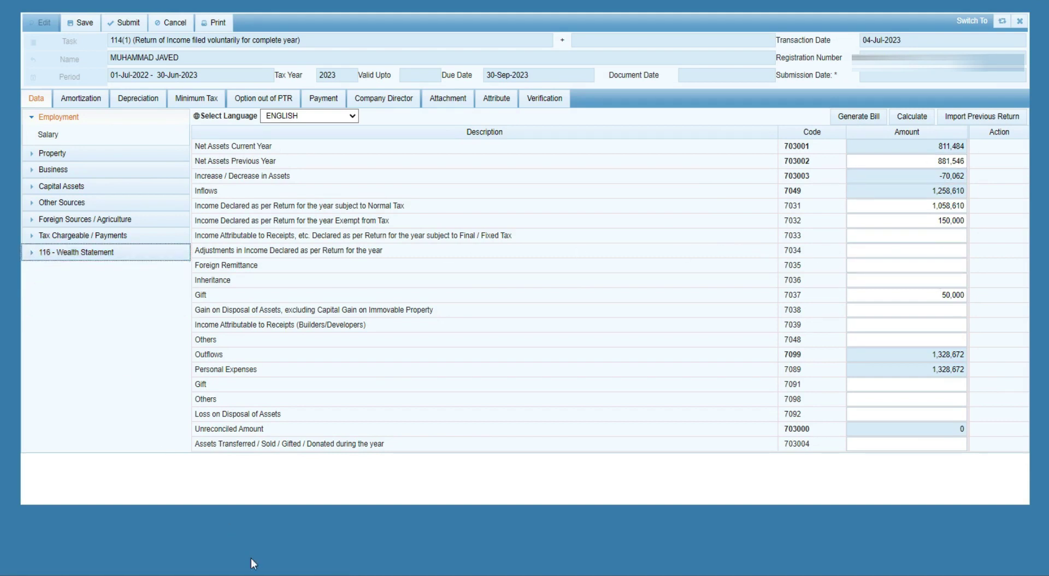
Step: Switch to the Word checklist and review the TAX DEDUCTED items, including mobile, electricity, withholding and international card transaction taxes
{"action": "left_click", "coordinate": [279, 575]}
{"action": "scroll", "coordinate": [451, 304], "scroll_direction": "down", "scroll_amount": 5}
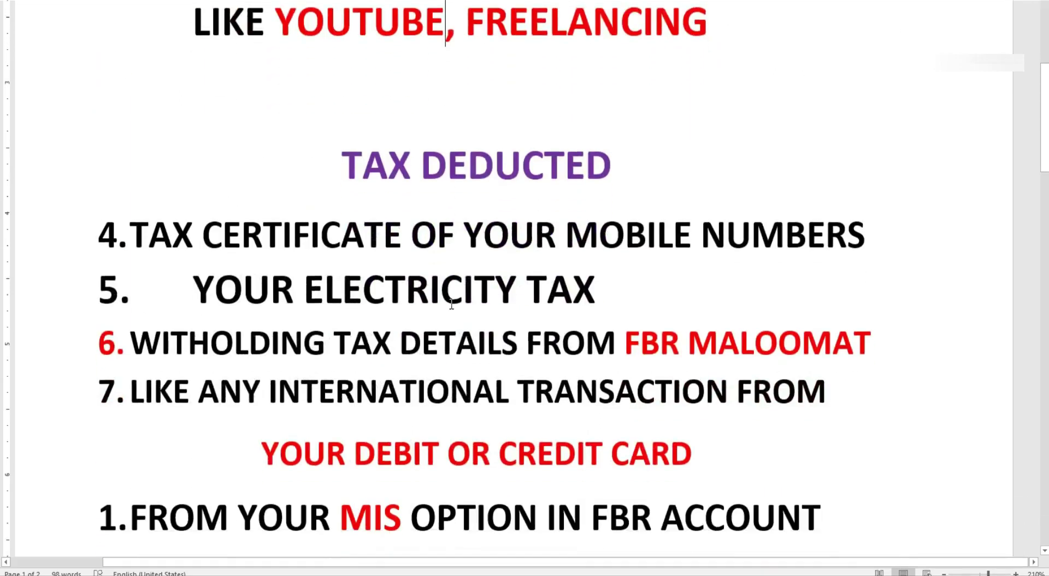
{"action": "left_click_drag", "start_coordinate": [251, 147], "coordinate": [563, 153]}
{"action": "left_click", "coordinate": [692, 154]}
{"action": "left_click", "coordinate": [496, 217]}
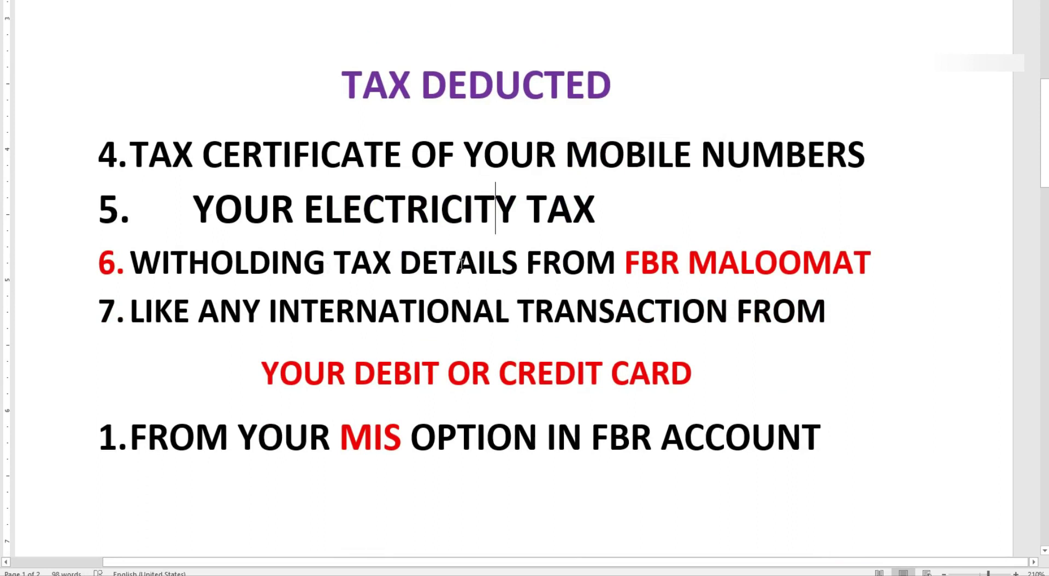
{"action": "scroll", "coordinate": [641, 322], "scroll_direction": "down", "scroll_amount": 2}
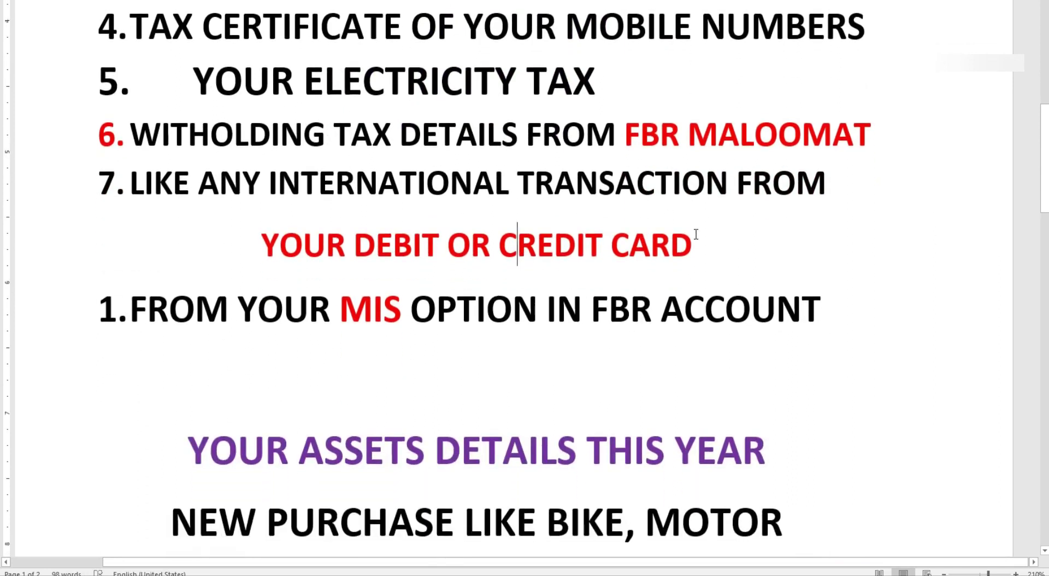
{"action": "left_click_drag", "start_coordinate": [697, 235], "coordinate": [269, 183]}
{"action": "left_click", "coordinate": [534, 309]}
Step: Read the checklist's assets and expenses sections, and return to INCOME DETAILS at the start of the document
{"action": "scroll", "coordinate": [517, 306], "scroll_direction": "down", "scroll_amount": 4}
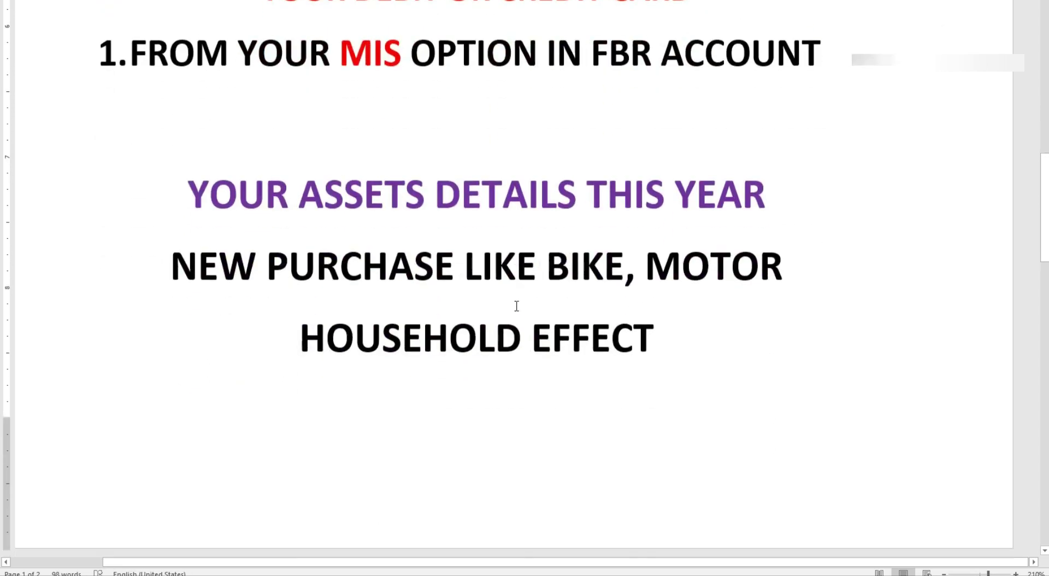
{"action": "scroll", "coordinate": [488, 266], "scroll_direction": "down", "scroll_amount": 18}
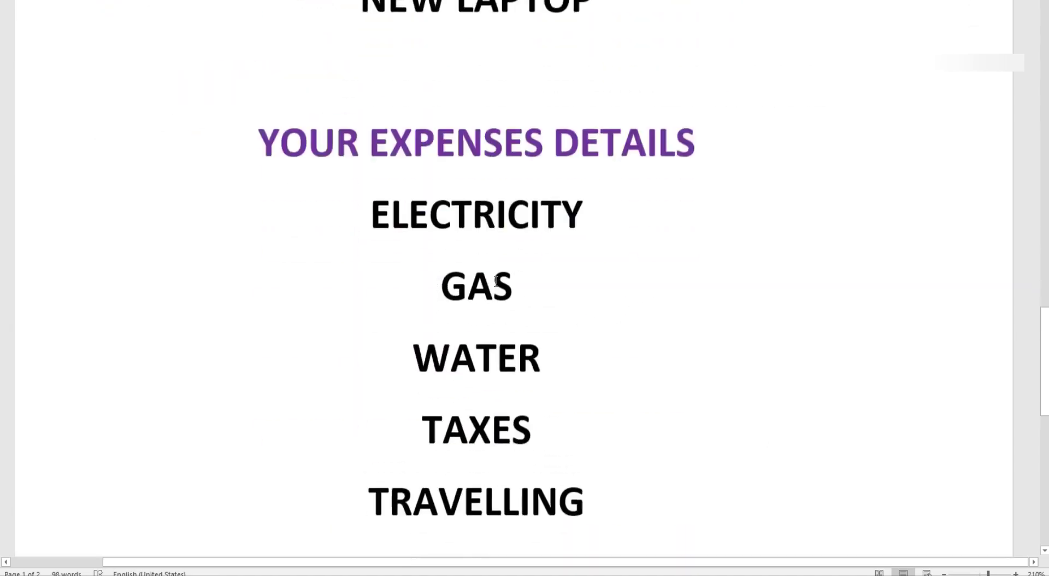
{"action": "scroll", "coordinate": [504, 280], "scroll_direction": "down", "scroll_amount": 5}
{"action": "scroll", "coordinate": [504, 280], "scroll_direction": "up", "scroll_amount": 20}
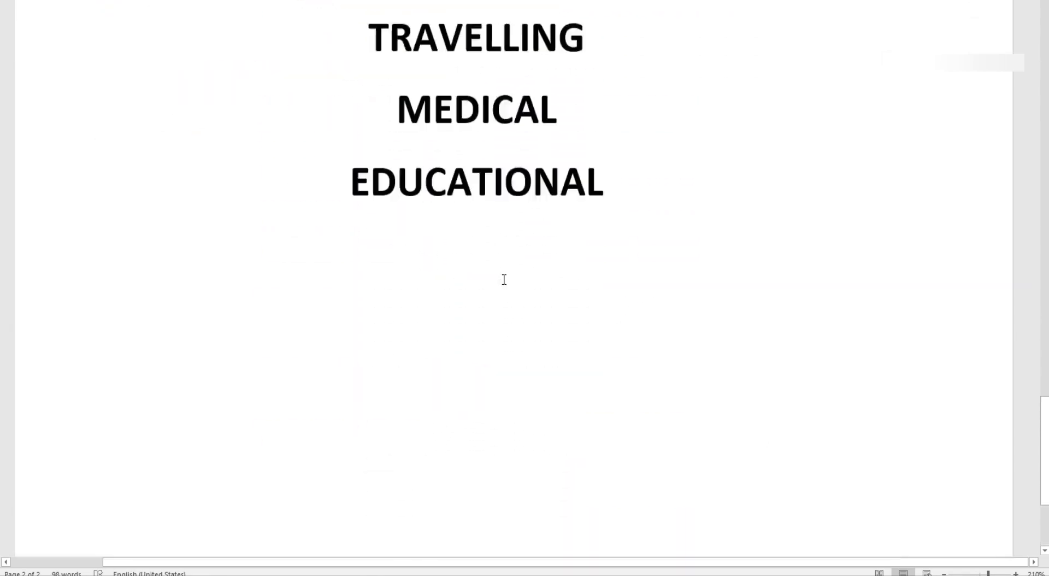
{"action": "scroll", "coordinate": [504, 279], "scroll_direction": "up", "scroll_amount": 15}
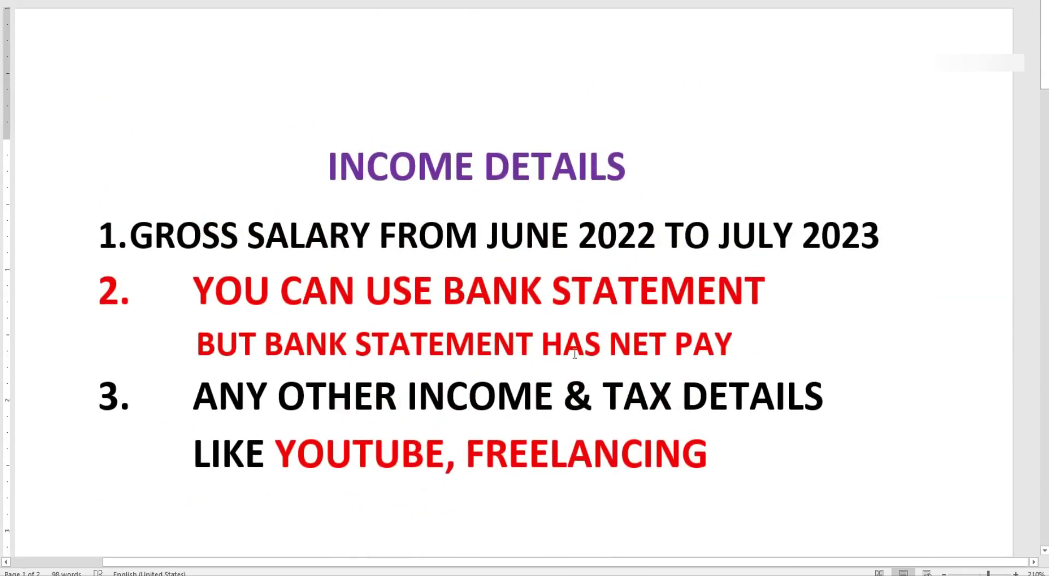
Step: Revisit the Excel workbook, switch back to the Iris return, and check the Pay, Wages or Other Remuneration amount under Salary
{"action": "left_click", "coordinate": [322, 517]}
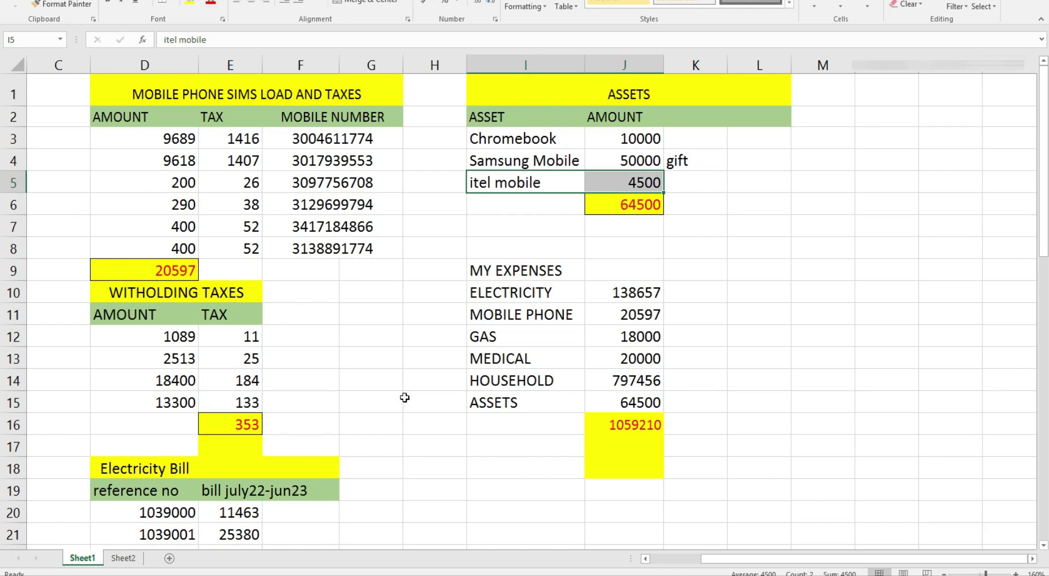
{"action": "left_click", "coordinate": [274, 509]}
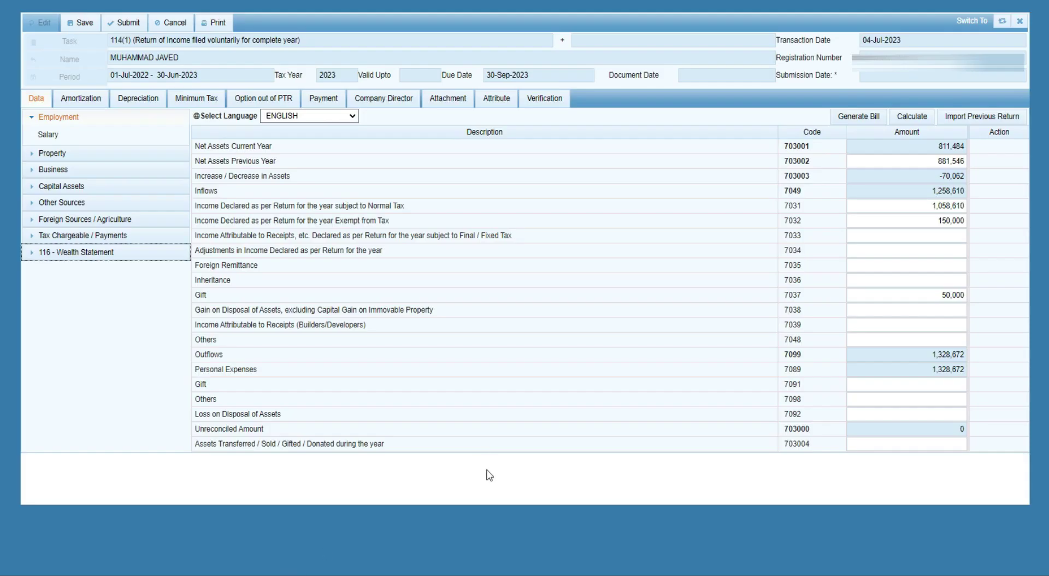
{"action": "left_click", "coordinate": [37, 253]}
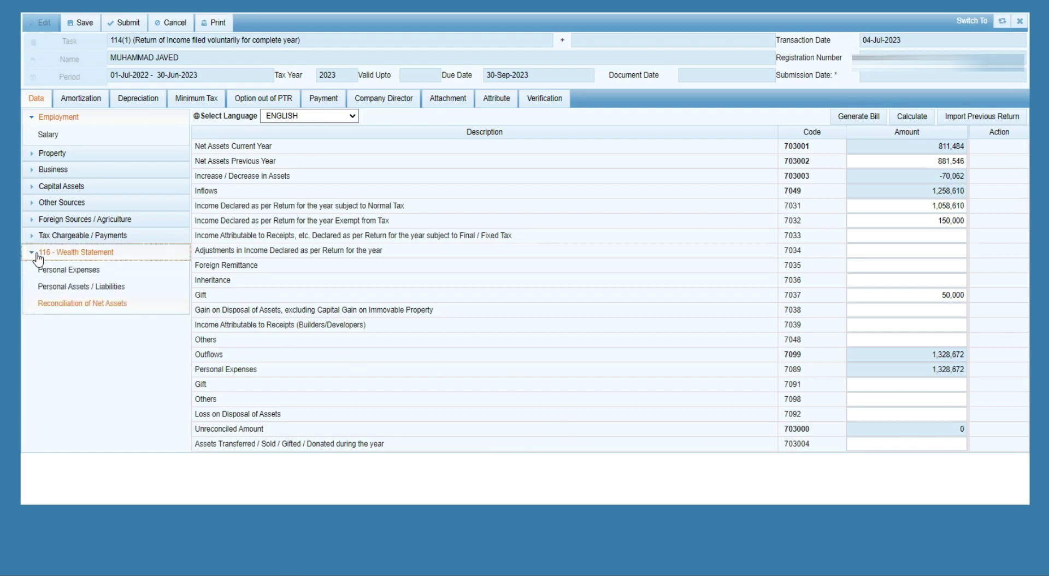
{"action": "left_click", "coordinate": [37, 255]}
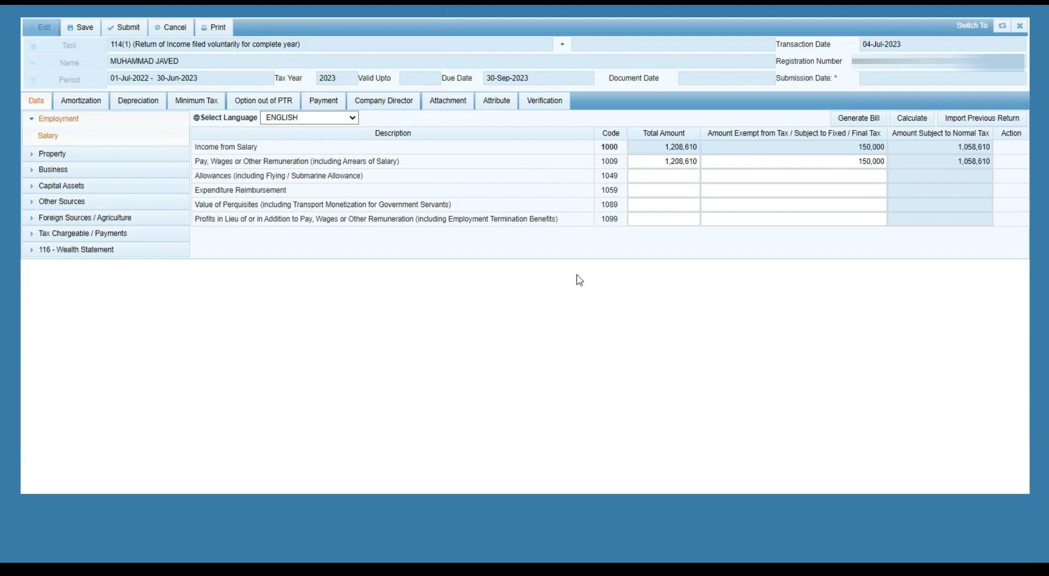
{"action": "left_click", "coordinate": [669, 162]}
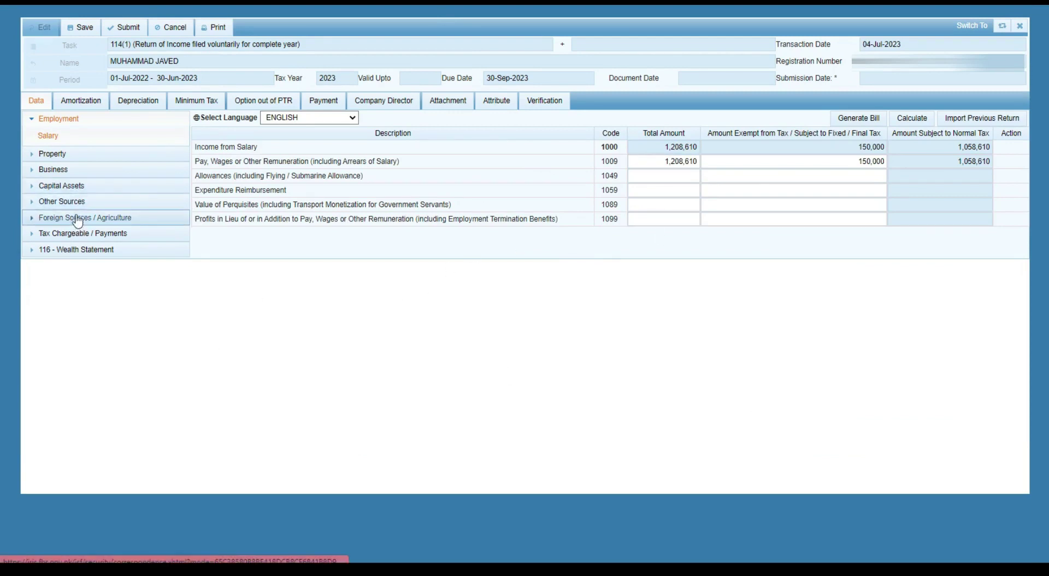
Step: Search the Final / Fixed / Minimum / Average / Relevant / Reduced Tax list for "154" and look through its export entries
{"action": "left_click", "coordinate": [83, 235]}
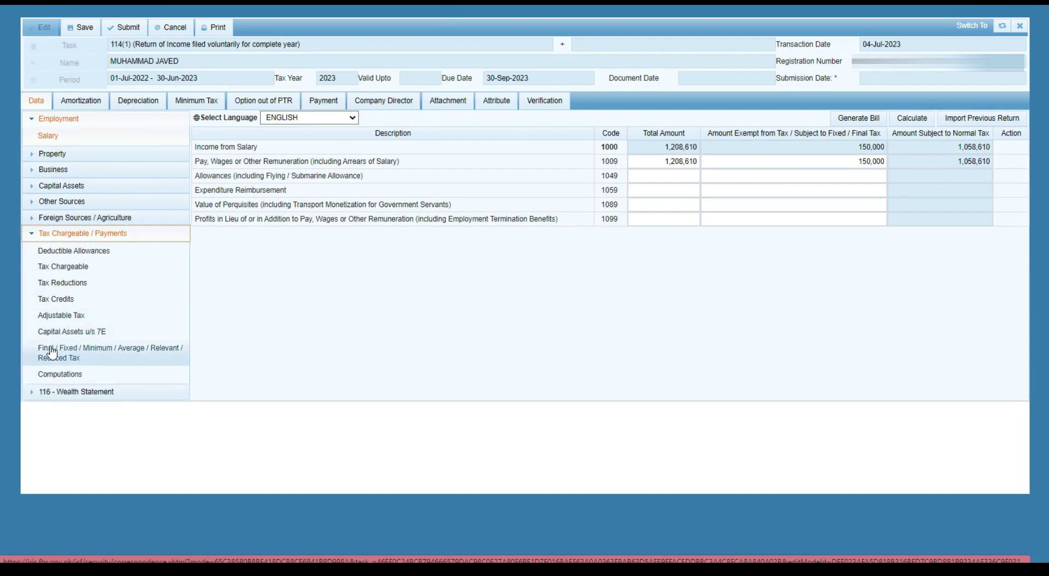
{"action": "left_click", "coordinate": [63, 352]}
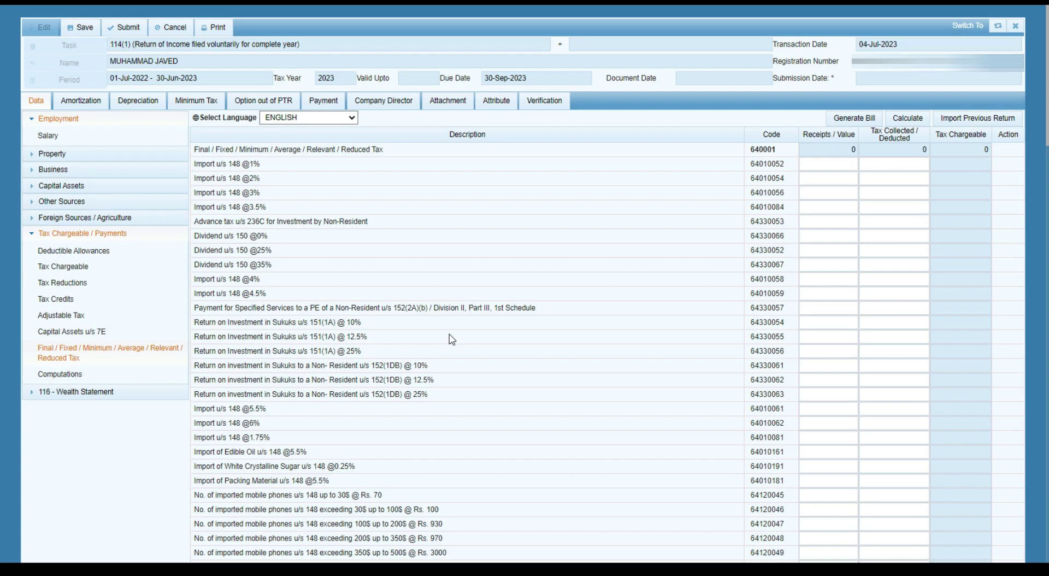
{"action": "scroll", "coordinate": [450, 339], "scroll_direction": "down", "scroll_amount": 5}
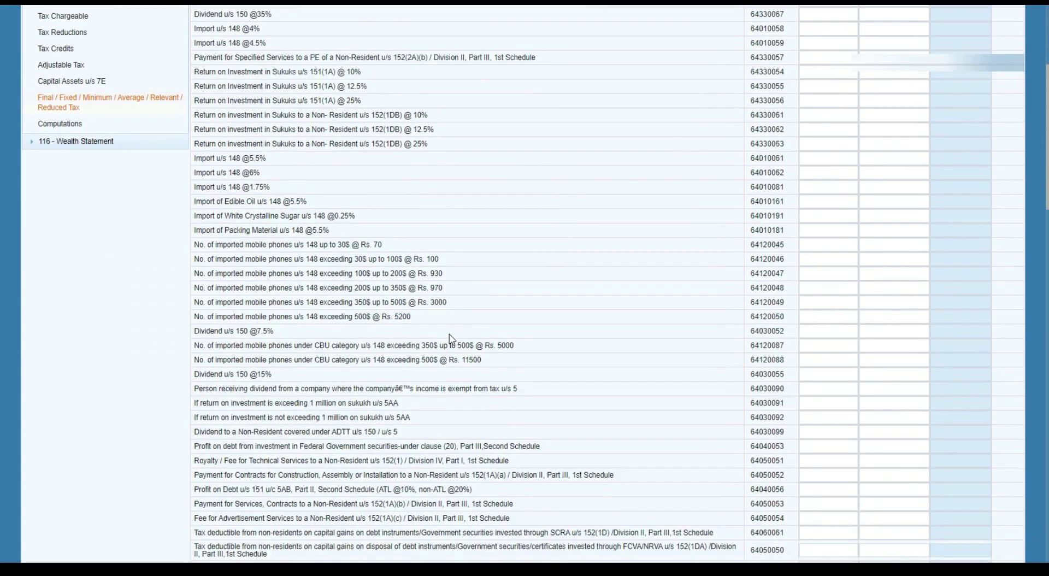
{"action": "type", "text": "154"}
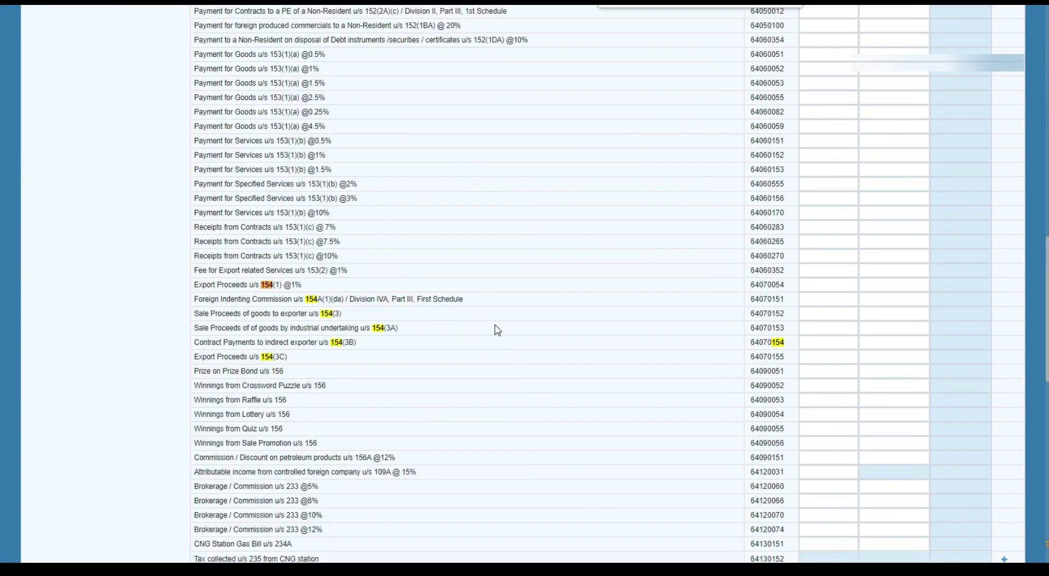
{"action": "scroll", "coordinate": [375, 402], "scroll_direction": "down", "scroll_amount": 5}
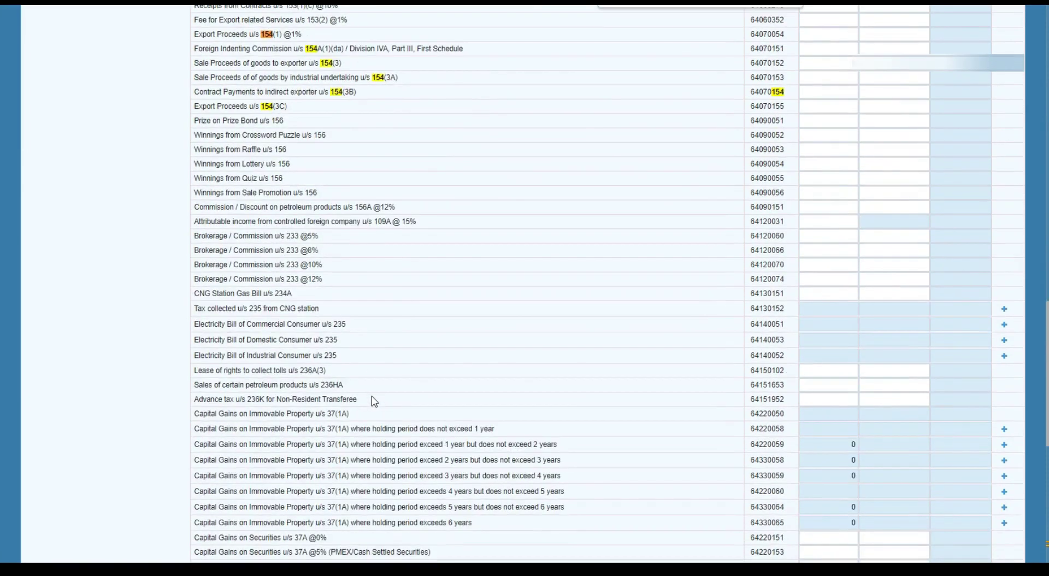
{"action": "scroll", "coordinate": [374, 402], "scroll_direction": "down", "scroll_amount": 9}
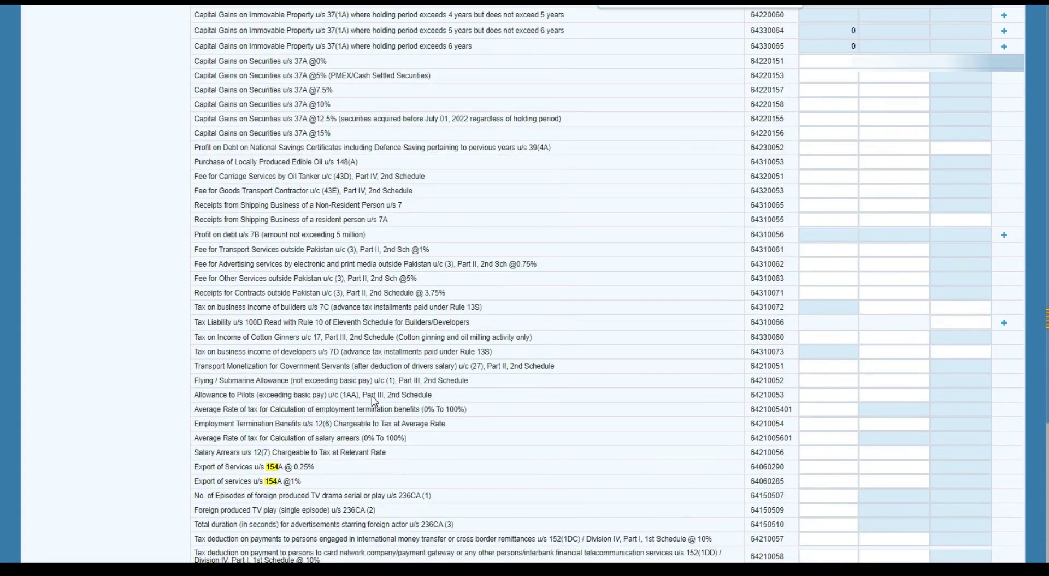
Step: Enter 25,000 as receipts and 250 as tax collected for Export of services u/s 154A @1%
{"action": "left_click_drag", "start_coordinate": [301, 482], "coordinate": [196, 485]}
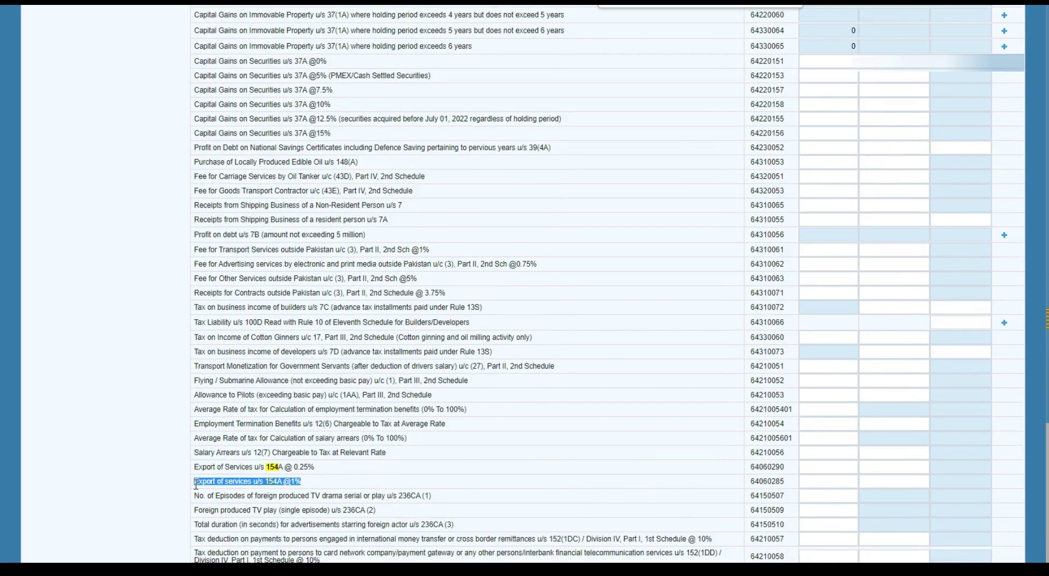
{"action": "left_click", "coordinate": [830, 486]}
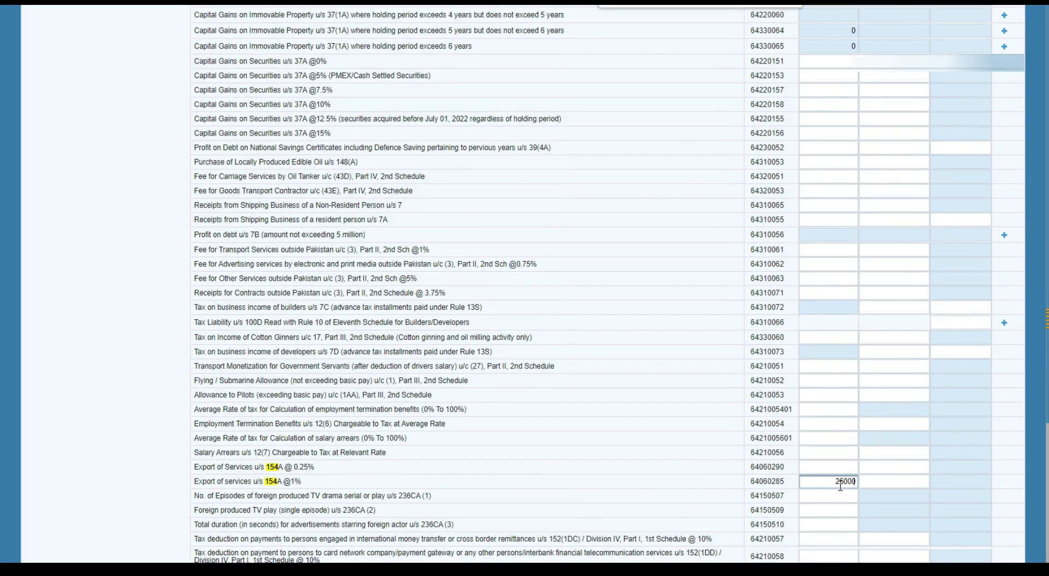
{"action": "left_click", "coordinate": [896, 487]}
Step: Recalculate the Final / Fixed / Minimum / Average / Relevant / Reduced Tax section and check the Export of services u/s 154A @1% row
{"action": "scroll", "coordinate": [910, 470], "scroll_direction": "up", "scroll_amount": 20}
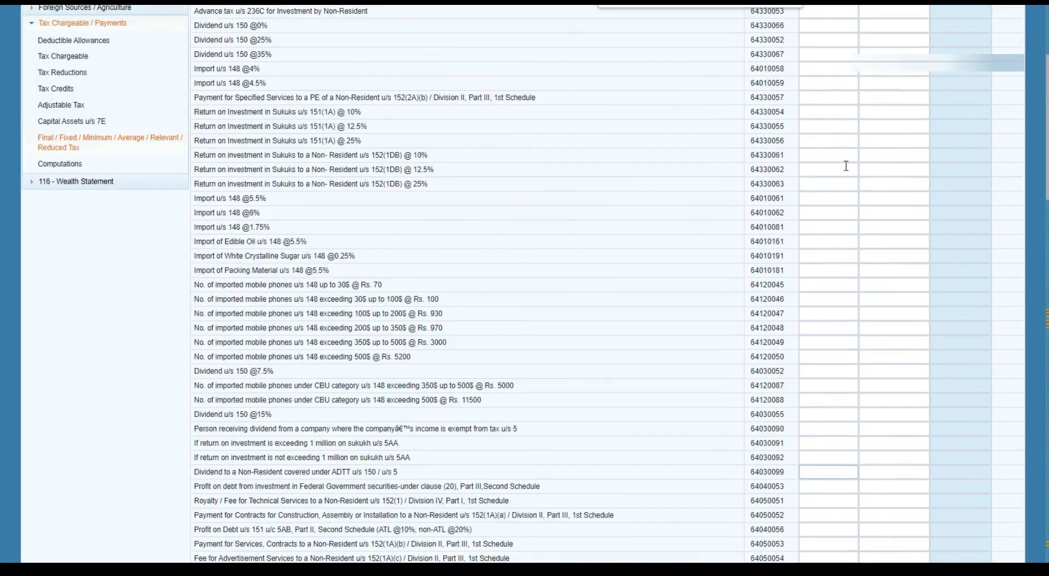
{"action": "scroll", "coordinate": [846, 166], "scroll_direction": "up", "scroll_amount": 4}
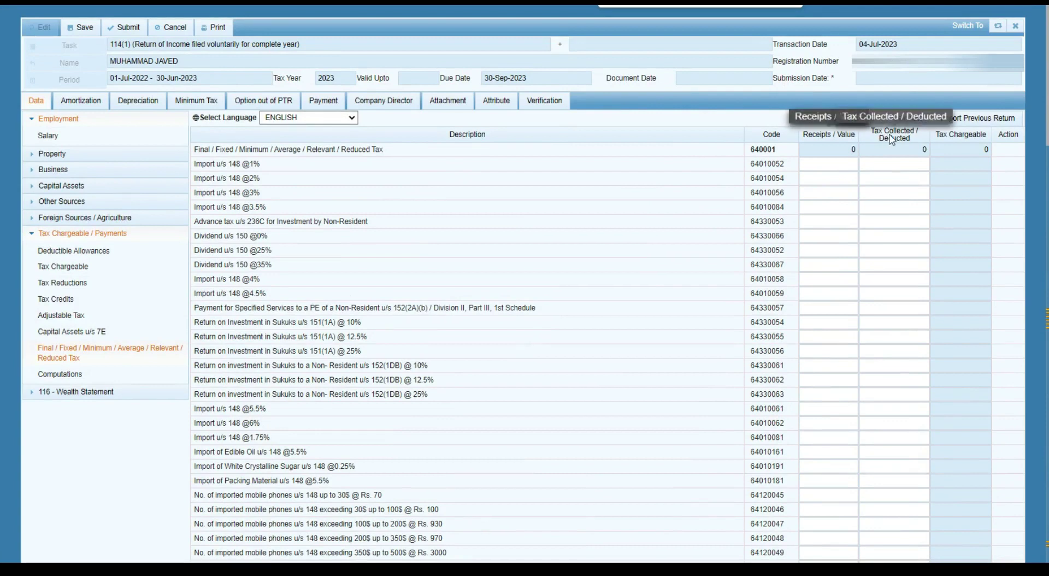
{"action": "left_click", "coordinate": [905, 120]}
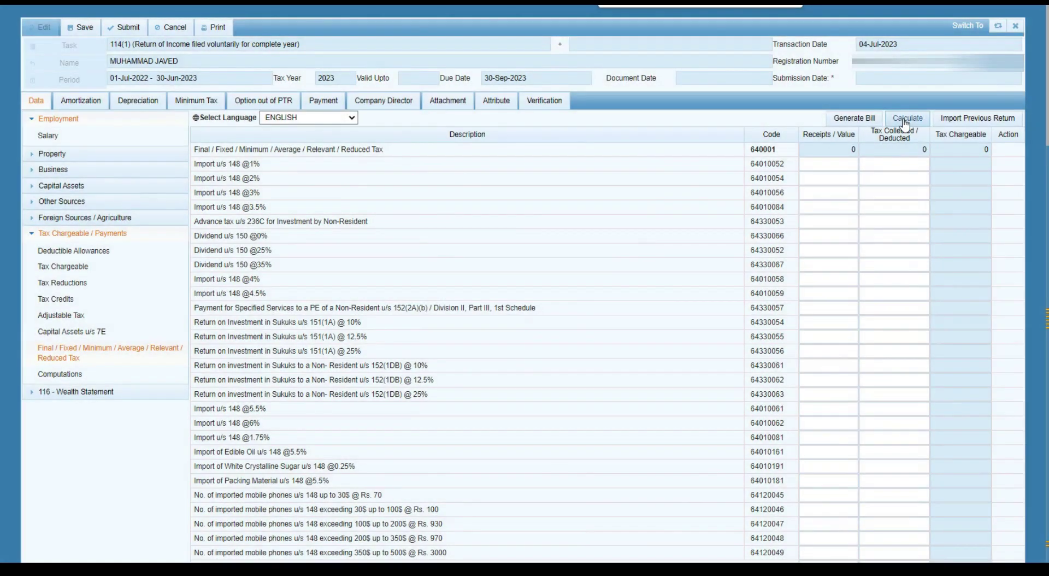
{"action": "left_click", "coordinate": [906, 123]}
{"action": "scroll", "coordinate": [896, 229], "scroll_direction": "down", "scroll_amount": 20}
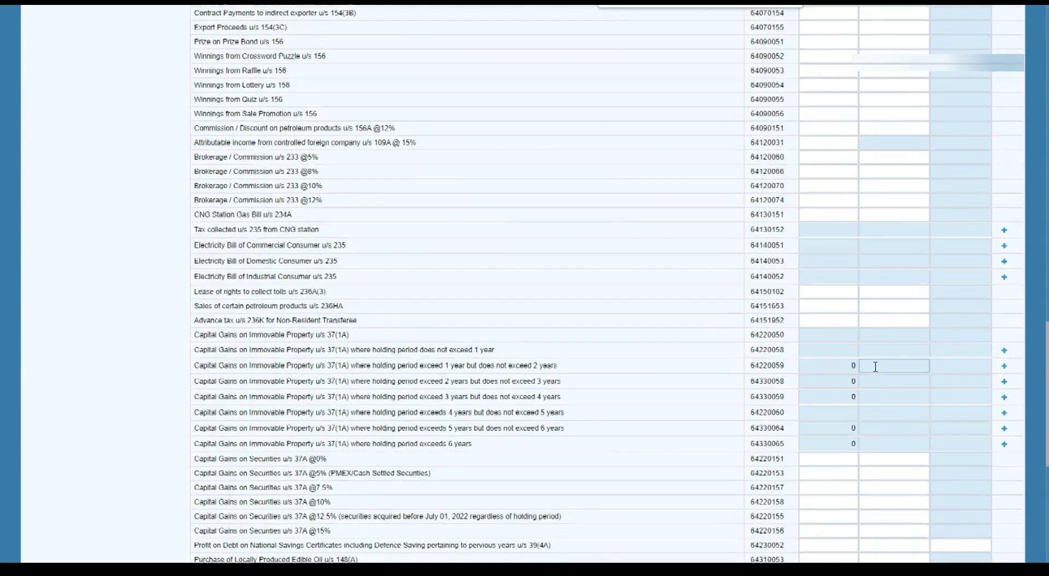
{"action": "scroll", "coordinate": [876, 367], "scroll_direction": "down", "scroll_amount": 7}
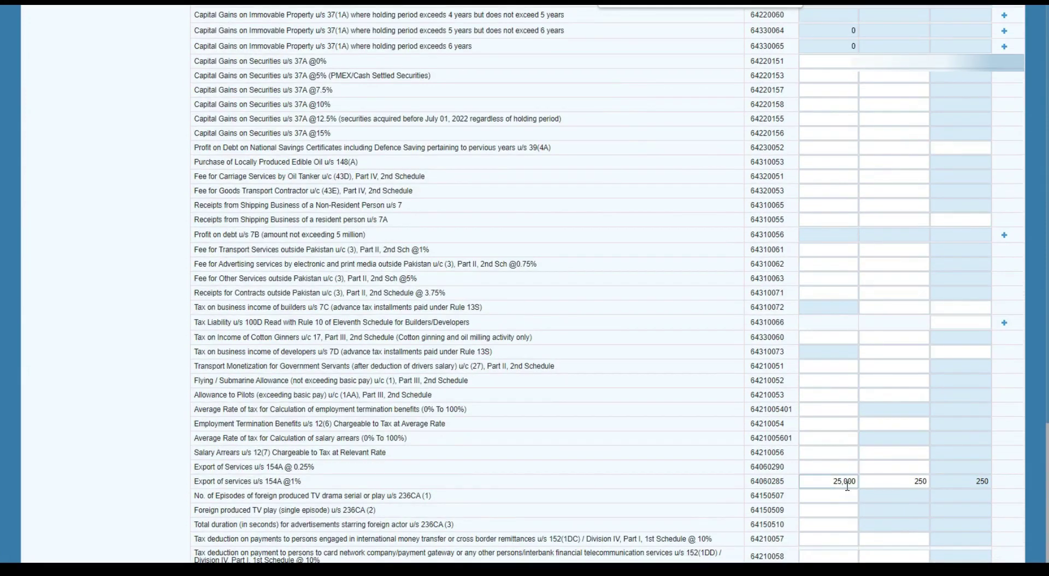
Step: Examine the surrounding tax entries and the receipts, tax collected and tax chargeable figures for Export of services u/s 154A @1%
{"action": "scroll", "coordinate": [862, 479], "scroll_direction": "up", "scroll_amount": 13}
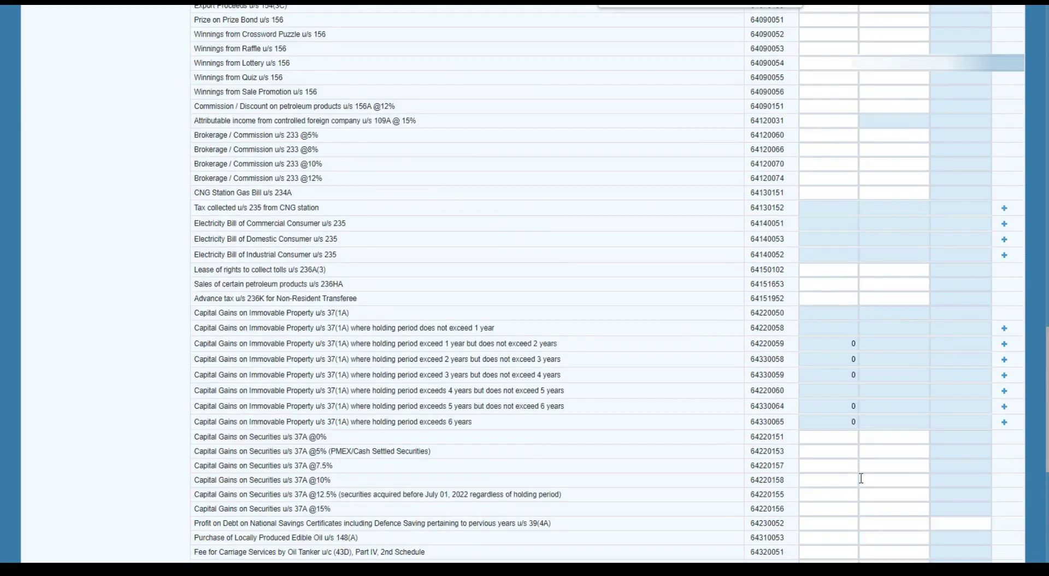
{"action": "scroll", "coordinate": [862, 478], "scroll_direction": "down", "scroll_amount": 5}
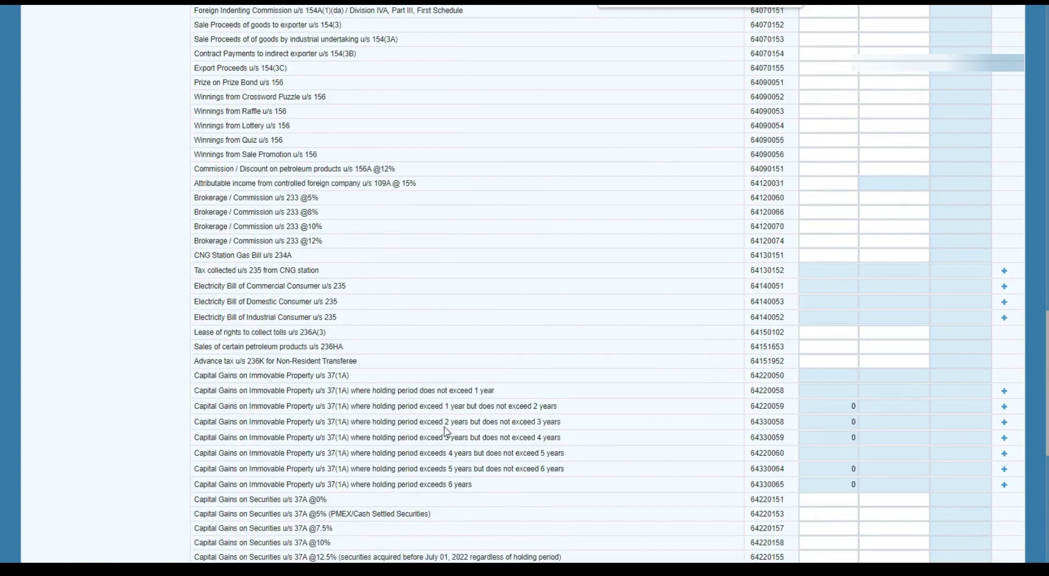
{"action": "scroll", "coordinate": [755, 422], "scroll_direction": "down", "scroll_amount": 8}
{"action": "left_click", "coordinate": [856, 482]}
{"action": "double_click", "coordinate": [856, 482]}
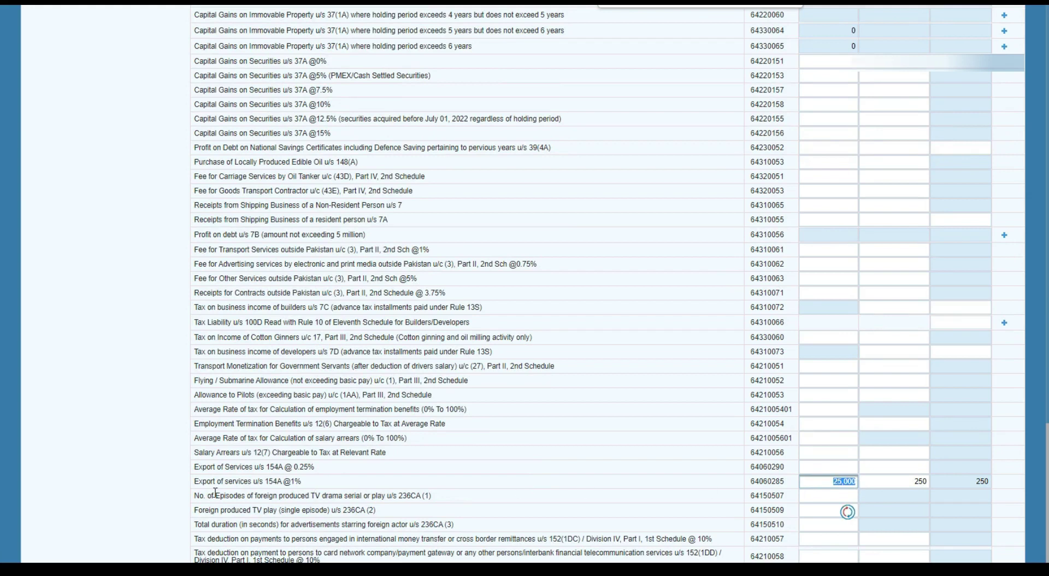
{"action": "left_click_drag", "start_coordinate": [311, 481], "coordinate": [127, 478]}
{"action": "left_click", "coordinate": [166, 480]}
{"action": "left_click_drag", "start_coordinate": [829, 483], "coordinate": [944, 481]}
{"action": "left_click", "coordinate": [124, 323]}
Step: Open Computations and review the normal, final, withholding and refundable income tax figures
{"action": "scroll", "coordinate": [103, 232], "scroll_direction": "up", "scroll_amount": 15}
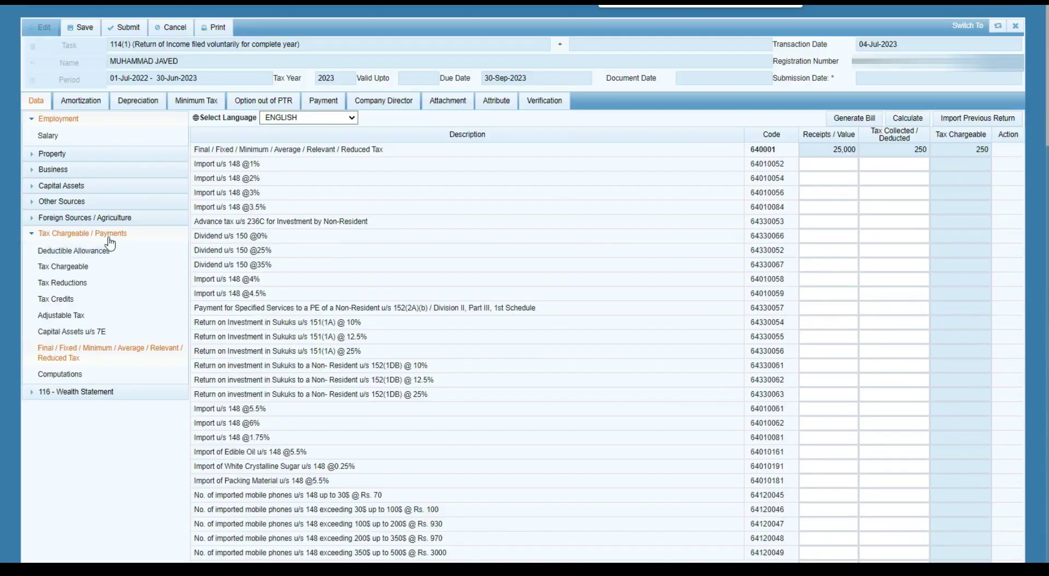
{"action": "left_click", "coordinate": [60, 375]}
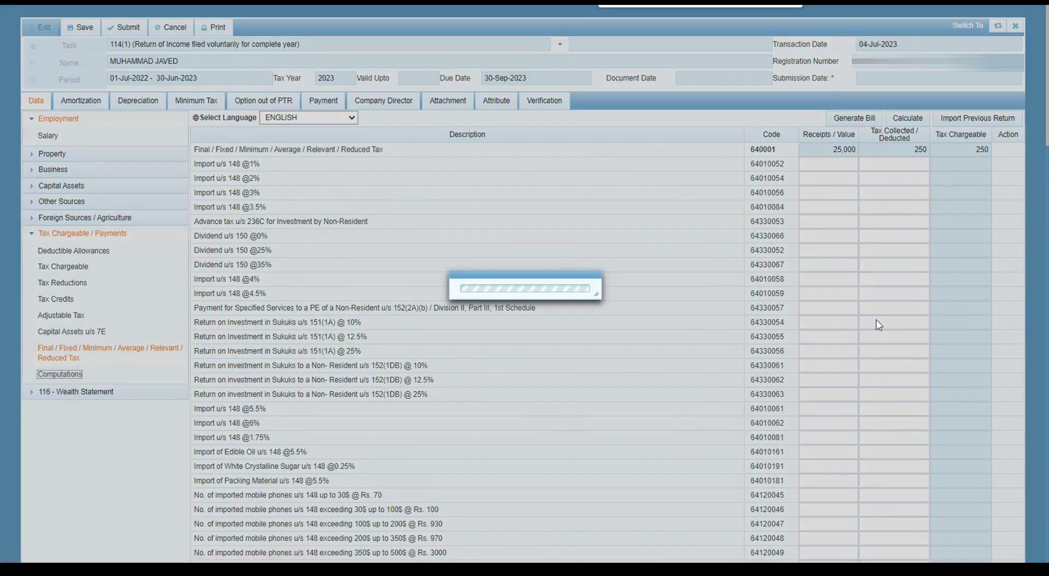
{"action": "scroll", "coordinate": [874, 321], "scroll_direction": "down", "scroll_amount": 3}
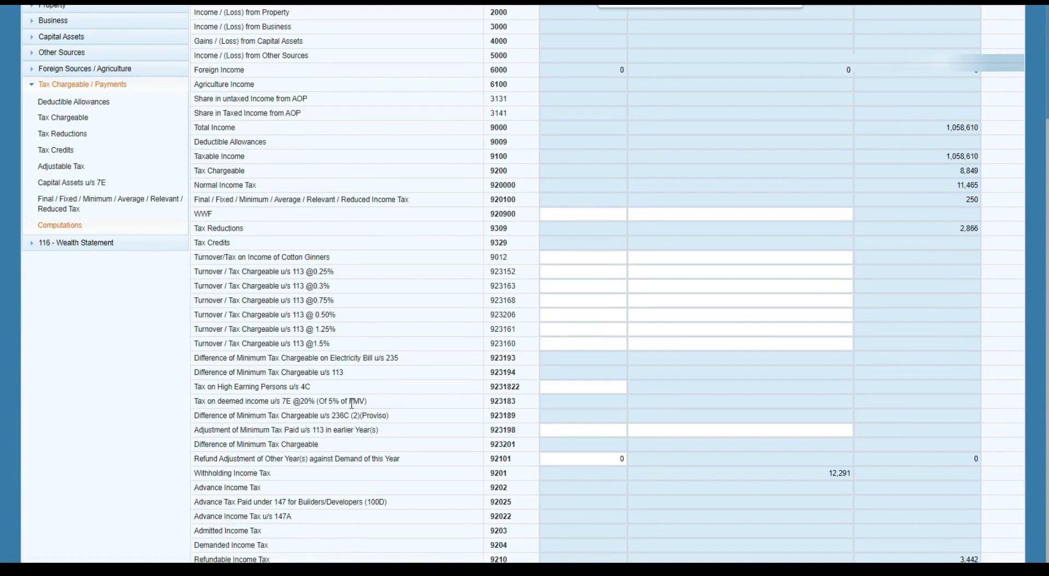
Step: Open the wealth statement's Reconciliation of Net Assets, recalculate it, and locate the income row subject to Final / Fixed Tax
{"action": "left_click", "coordinate": [76, 243]}
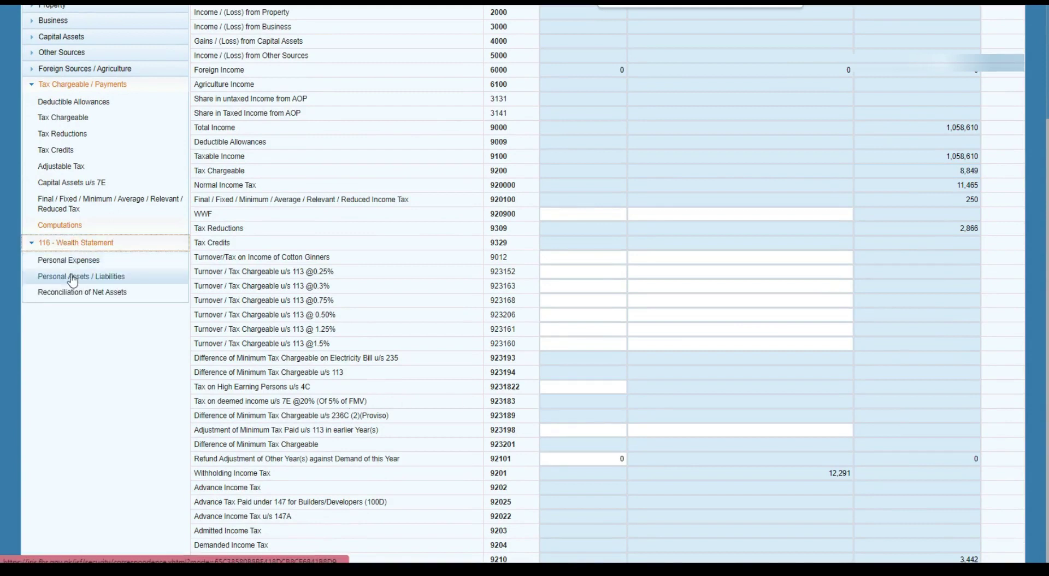
{"action": "left_click", "coordinate": [79, 292]}
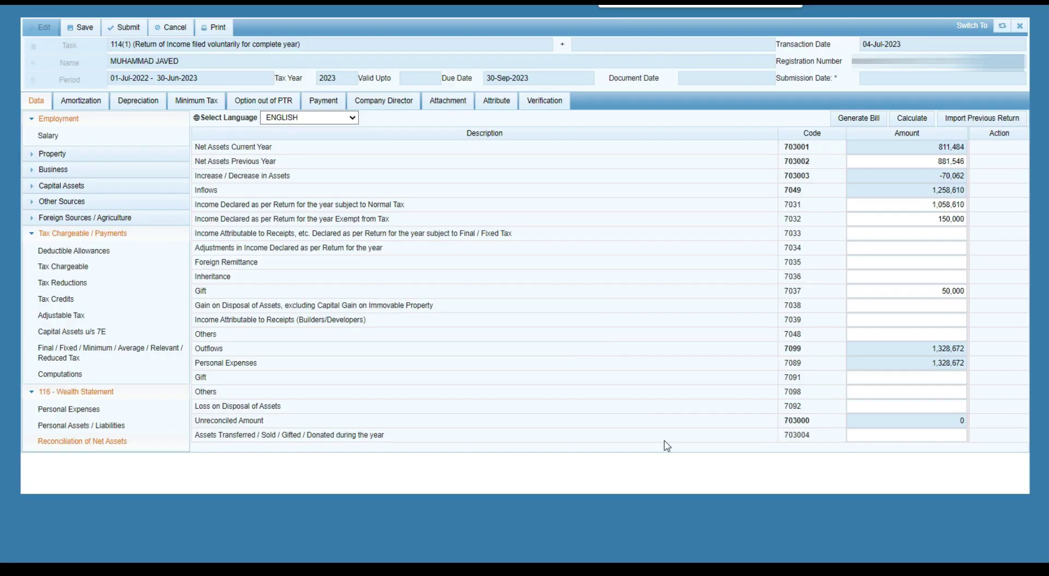
{"action": "left_click", "coordinate": [913, 117]}
{"action": "left_click_drag", "start_coordinate": [219, 233], "coordinate": [512, 241]}
{"action": "left_click", "coordinate": [93, 425]}
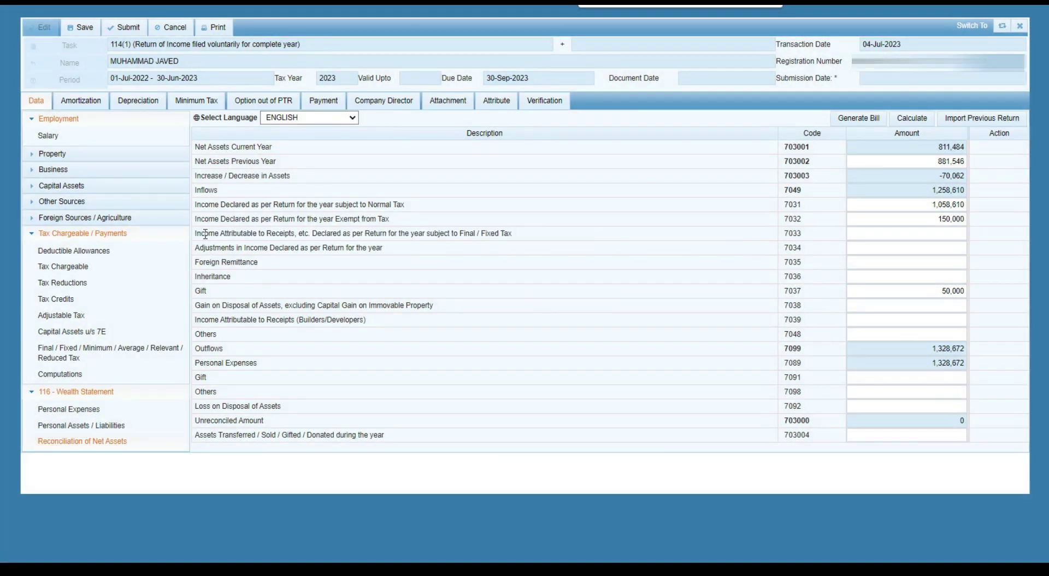
Step: Try entering 2500 as Income Attributable to Receipts declared subject to Final / Fixed Tax
{"action": "left_click_drag", "start_coordinate": [205, 234], "coordinate": [512, 243]}
{"action": "left_click", "coordinate": [920, 231]}
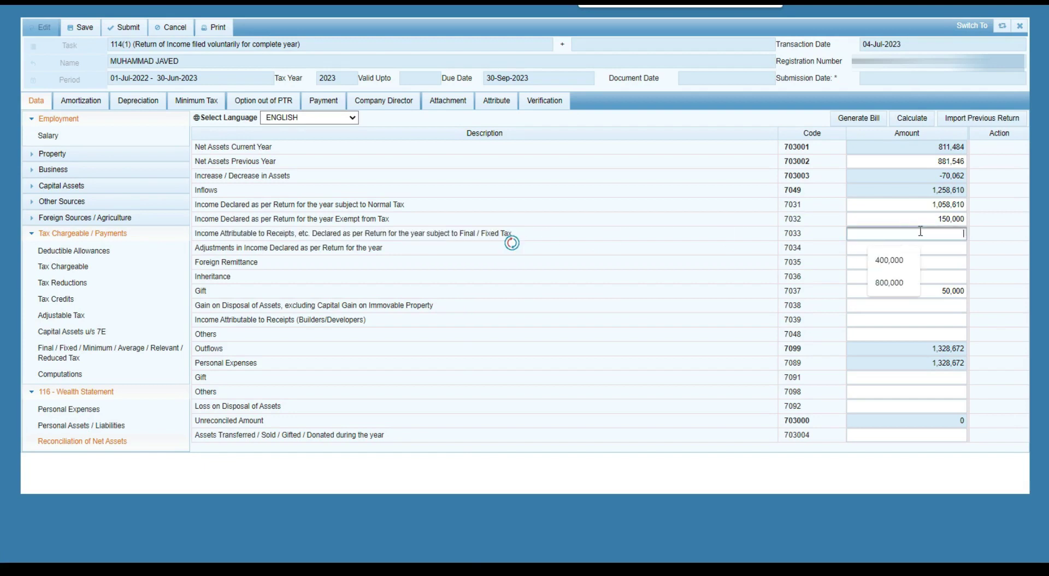
{"action": "type", "text": "2500"}
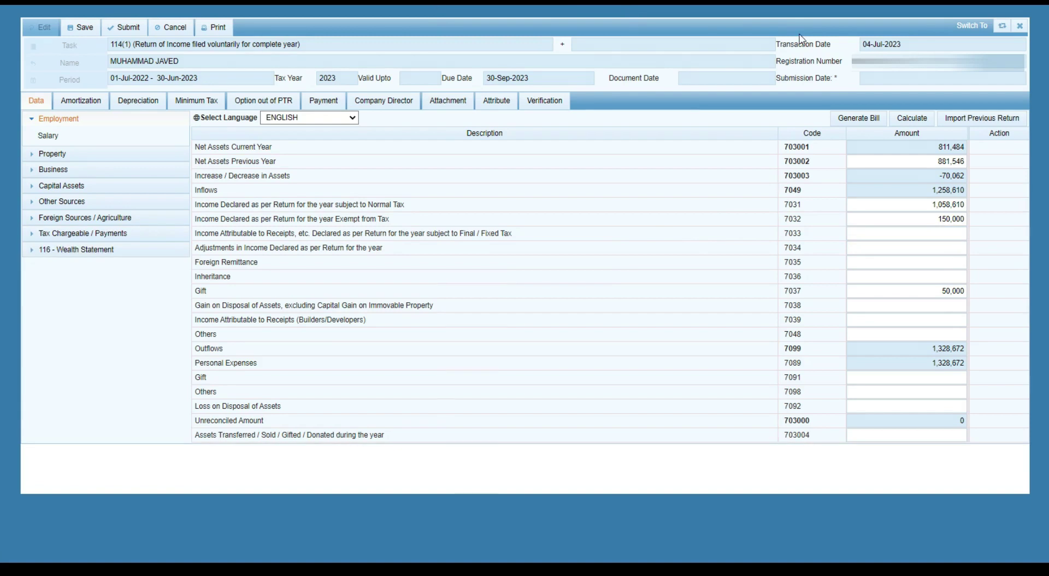
Step: Open the return's Verification section and review the taxpayer declaration and the PIN field
{"action": "left_click", "coordinate": [555, 101]}
{"action": "left_click_drag", "start_coordinate": [70, 166], "coordinate": [1, 168]}
{"action": "left_click", "coordinate": [467, 244]}
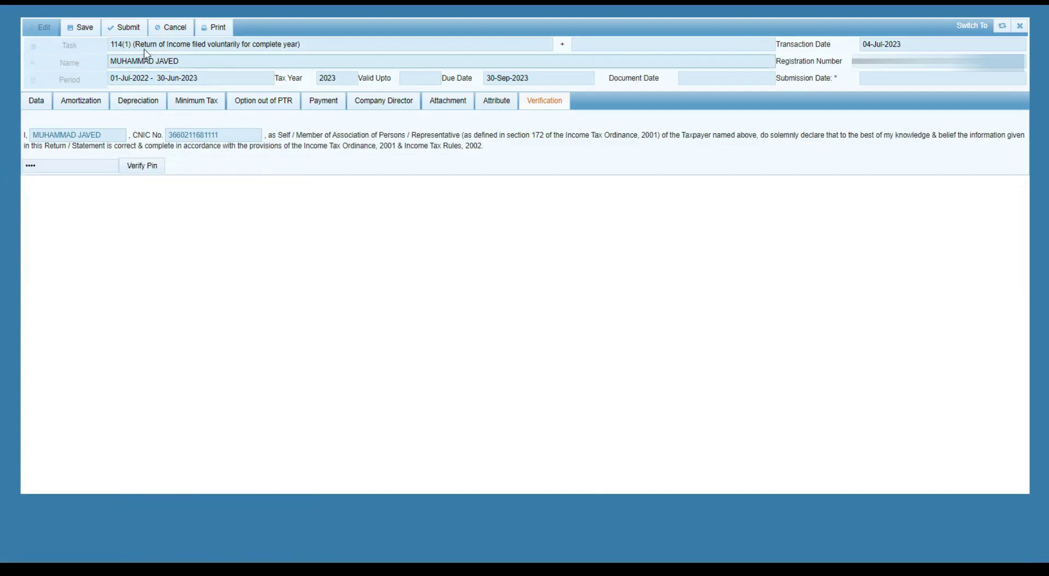